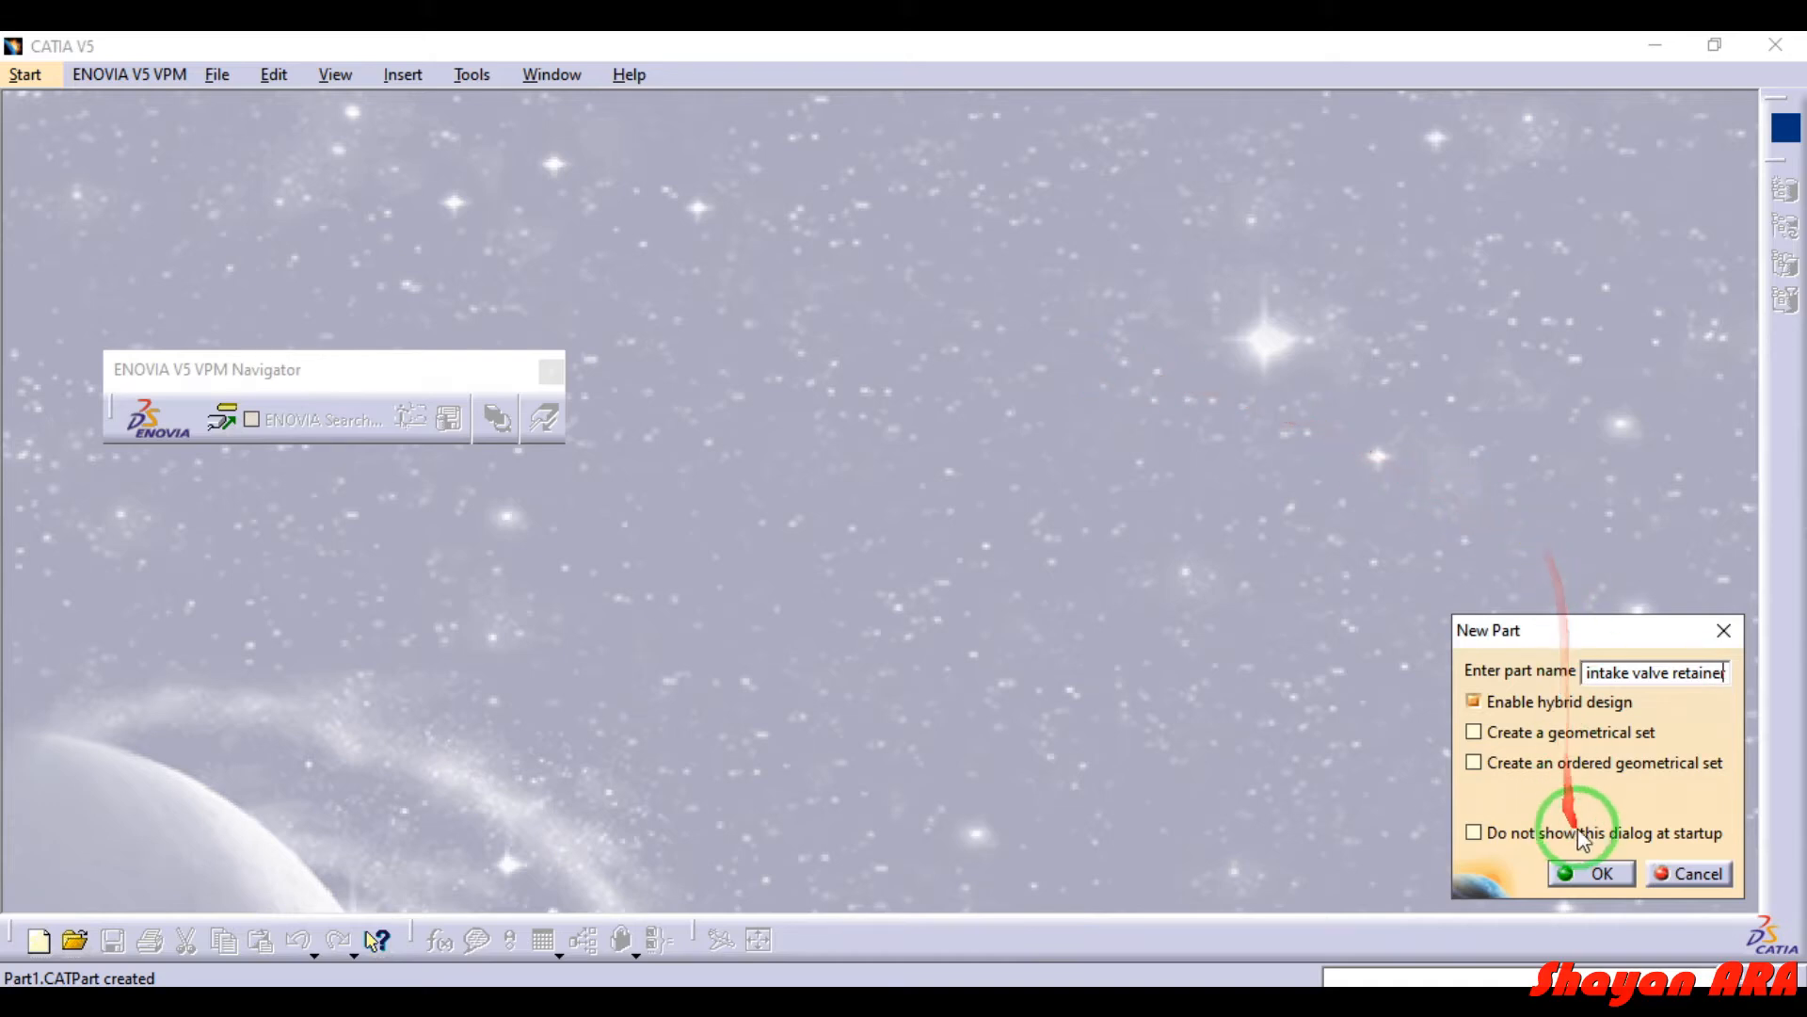
- Create a new part named intake valve retainer and open a sketch on its yz plane
click(1593, 873)
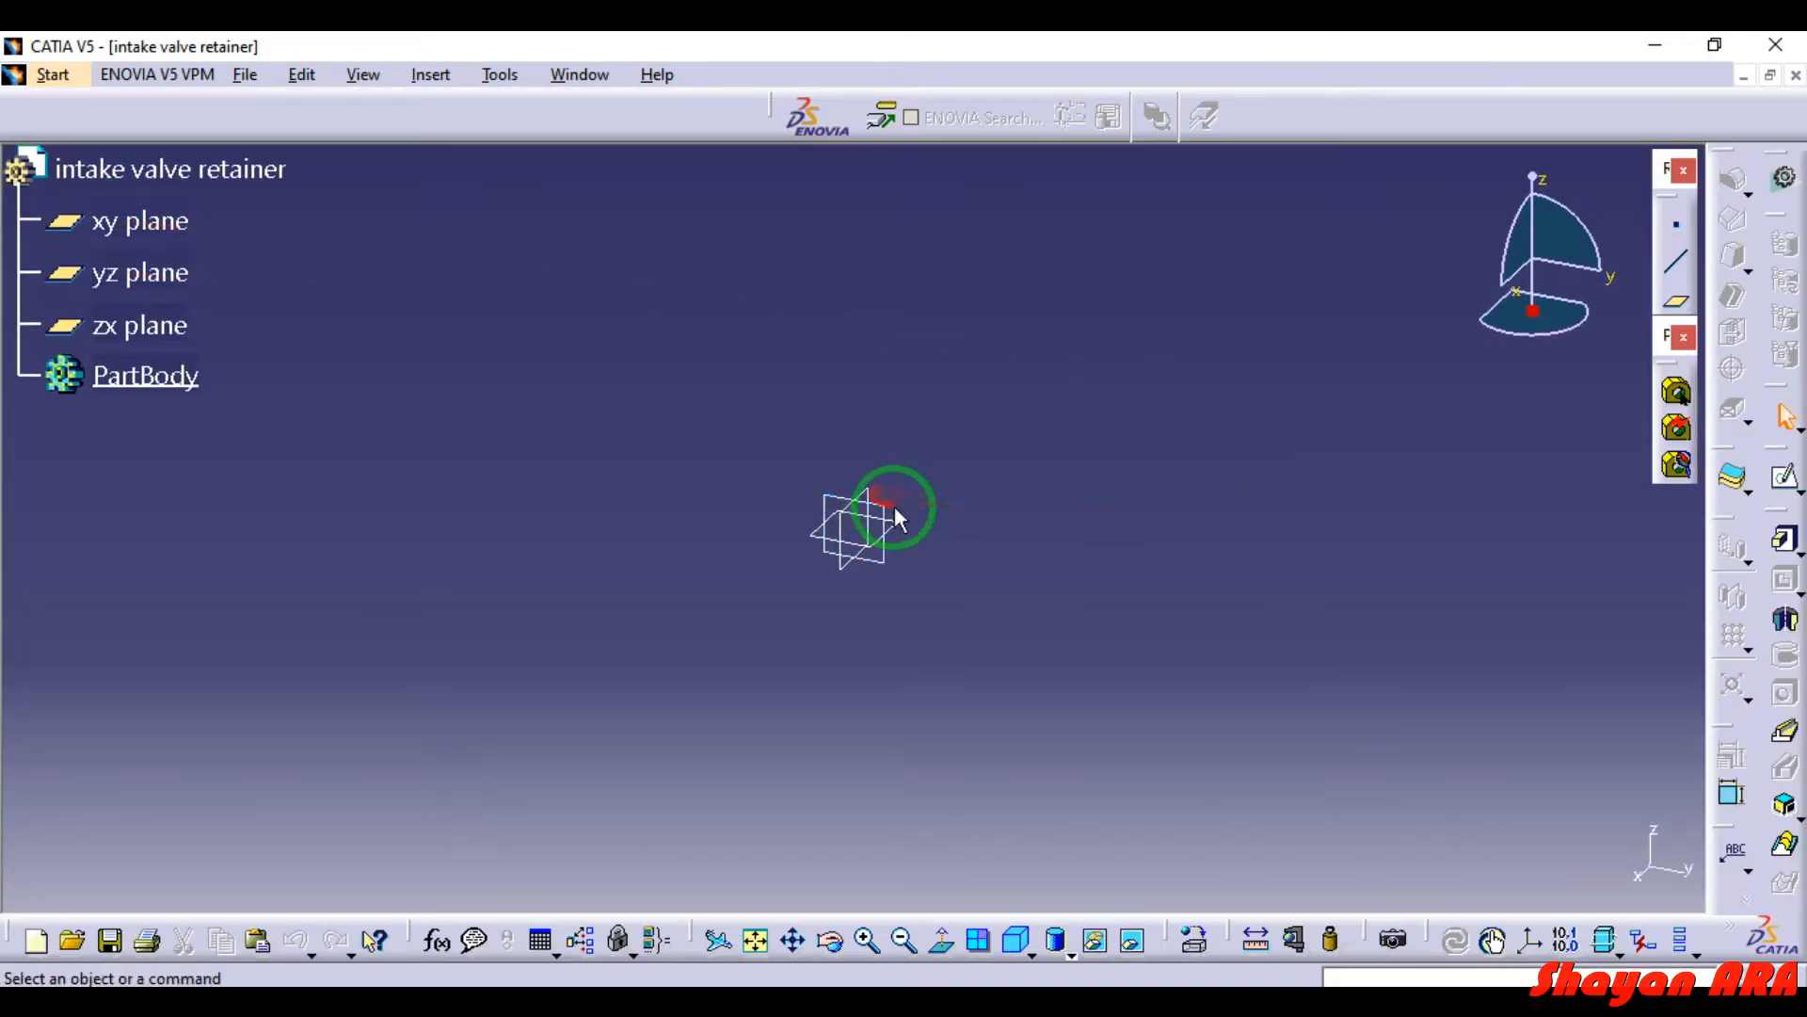
click(874, 513)
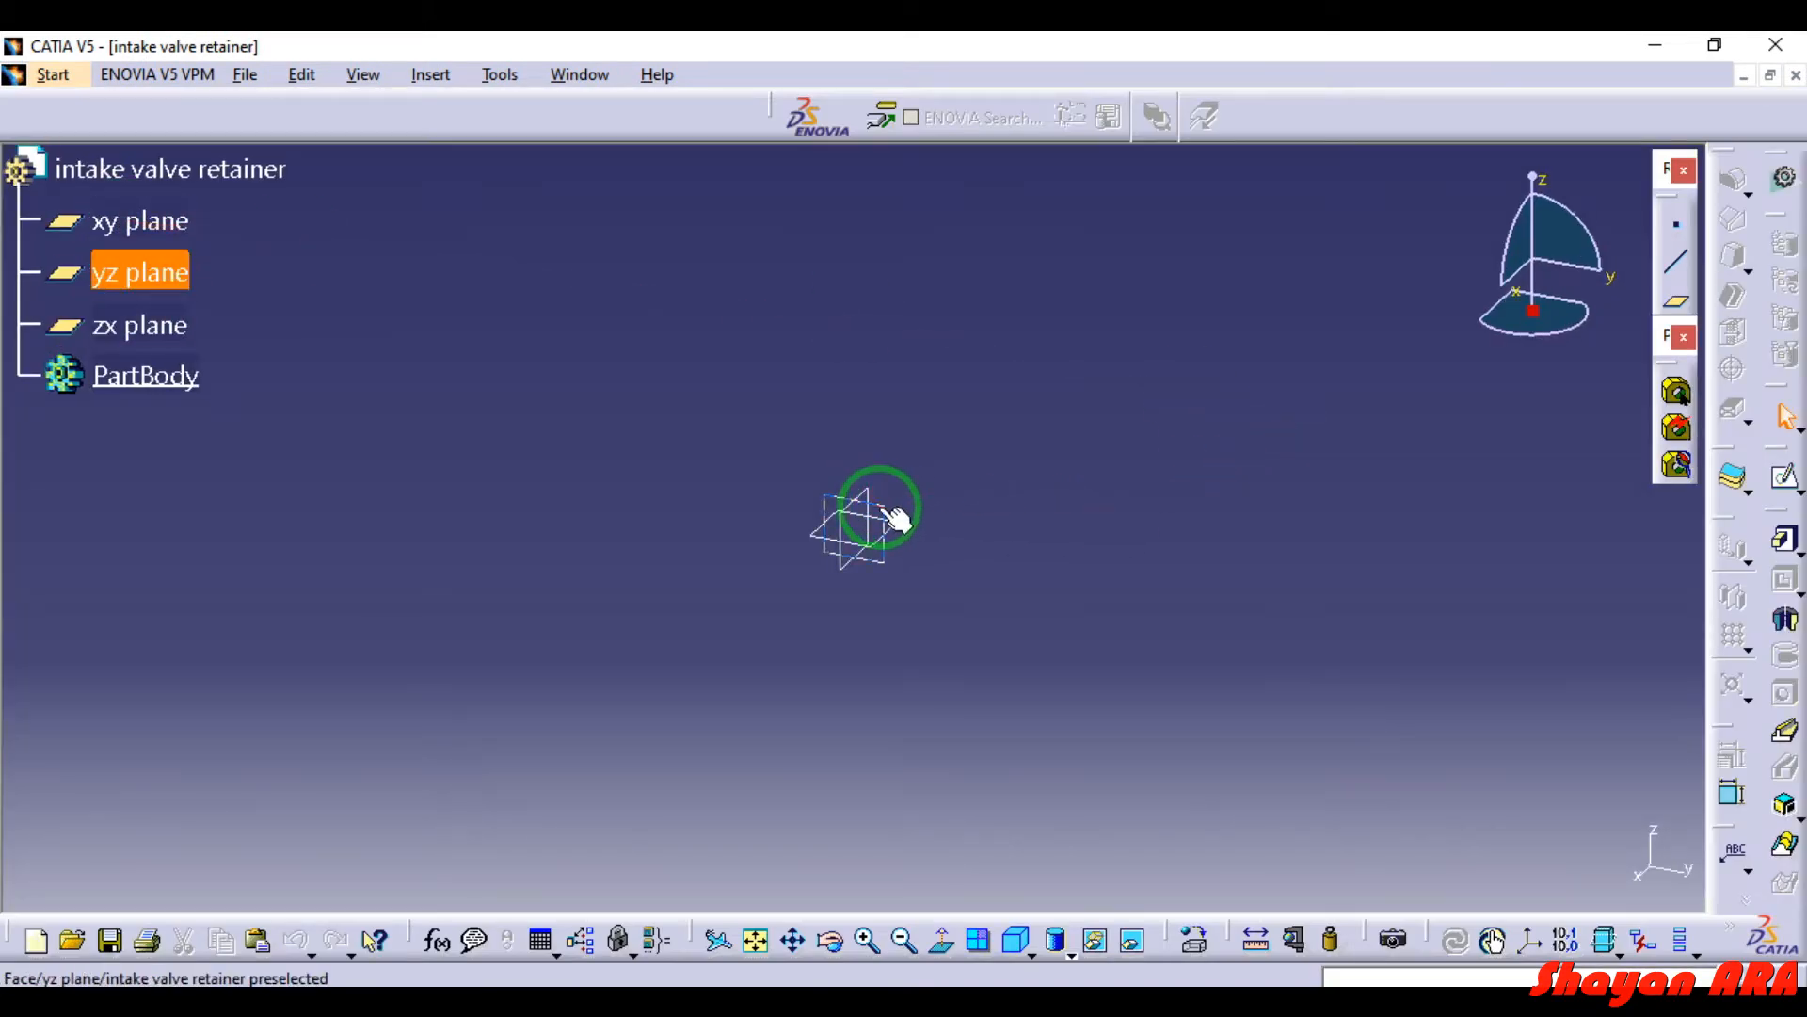
click(1782, 486)
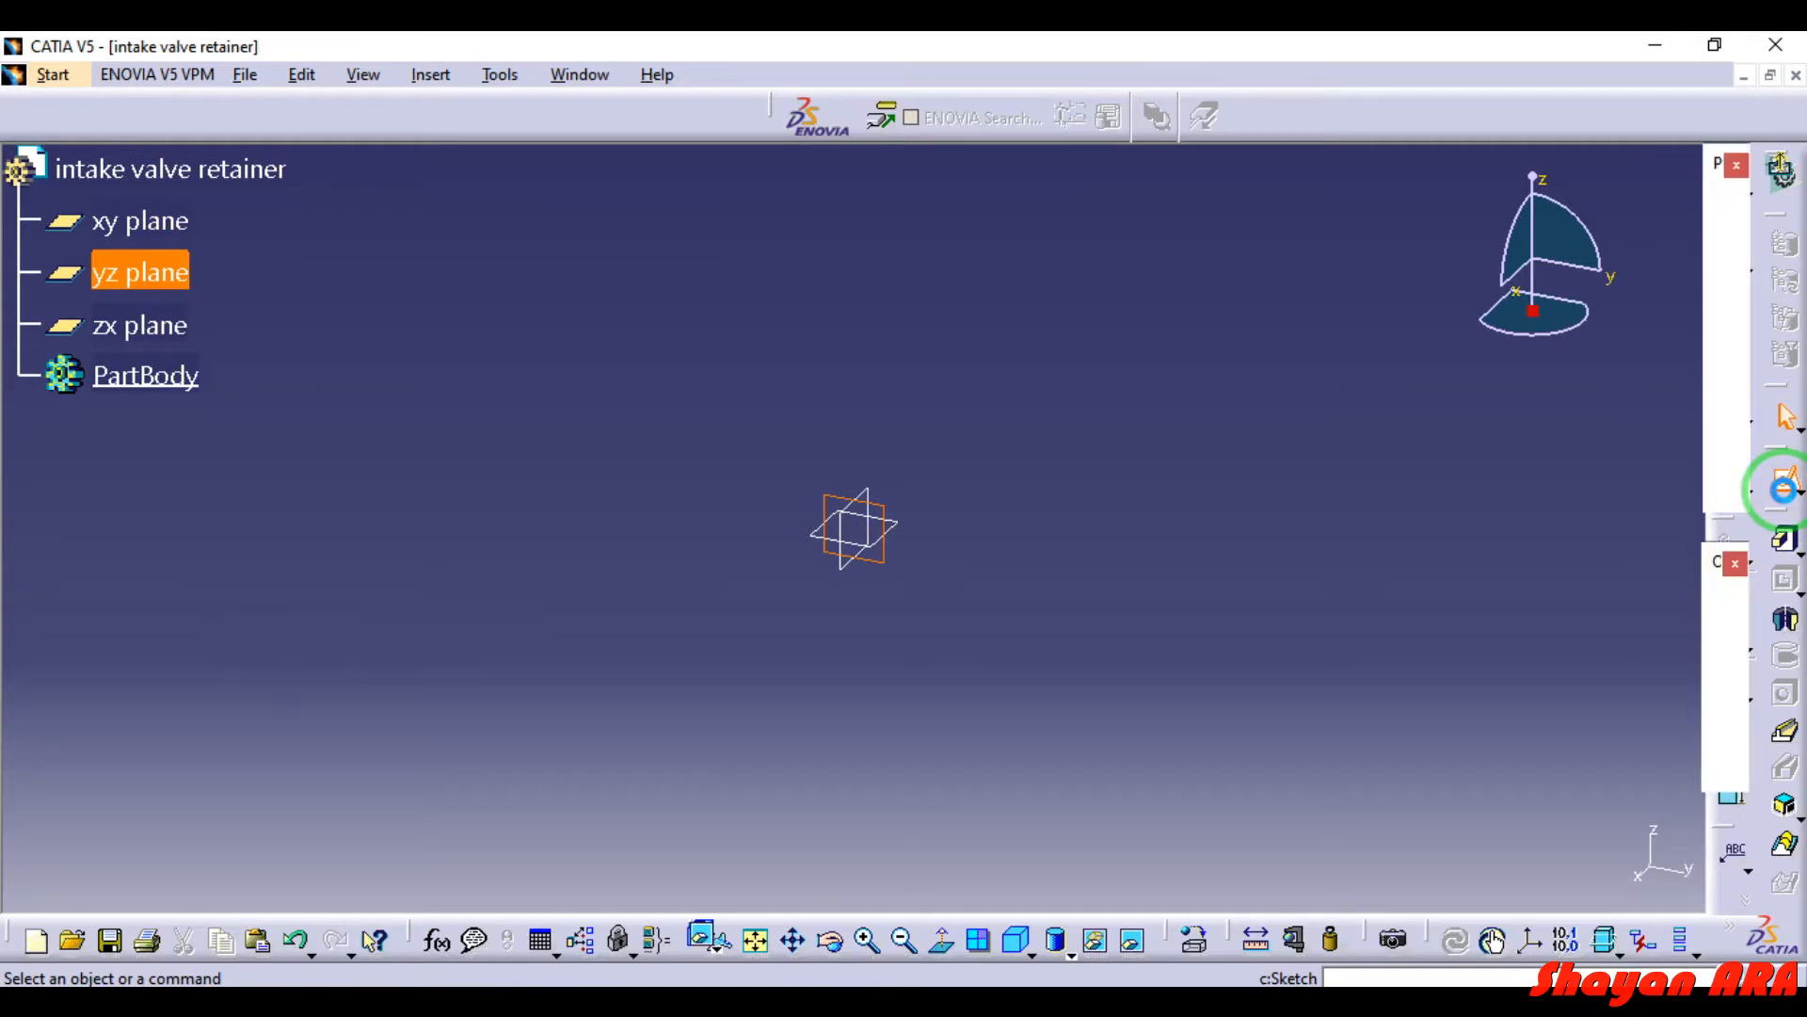
click(1725, 614)
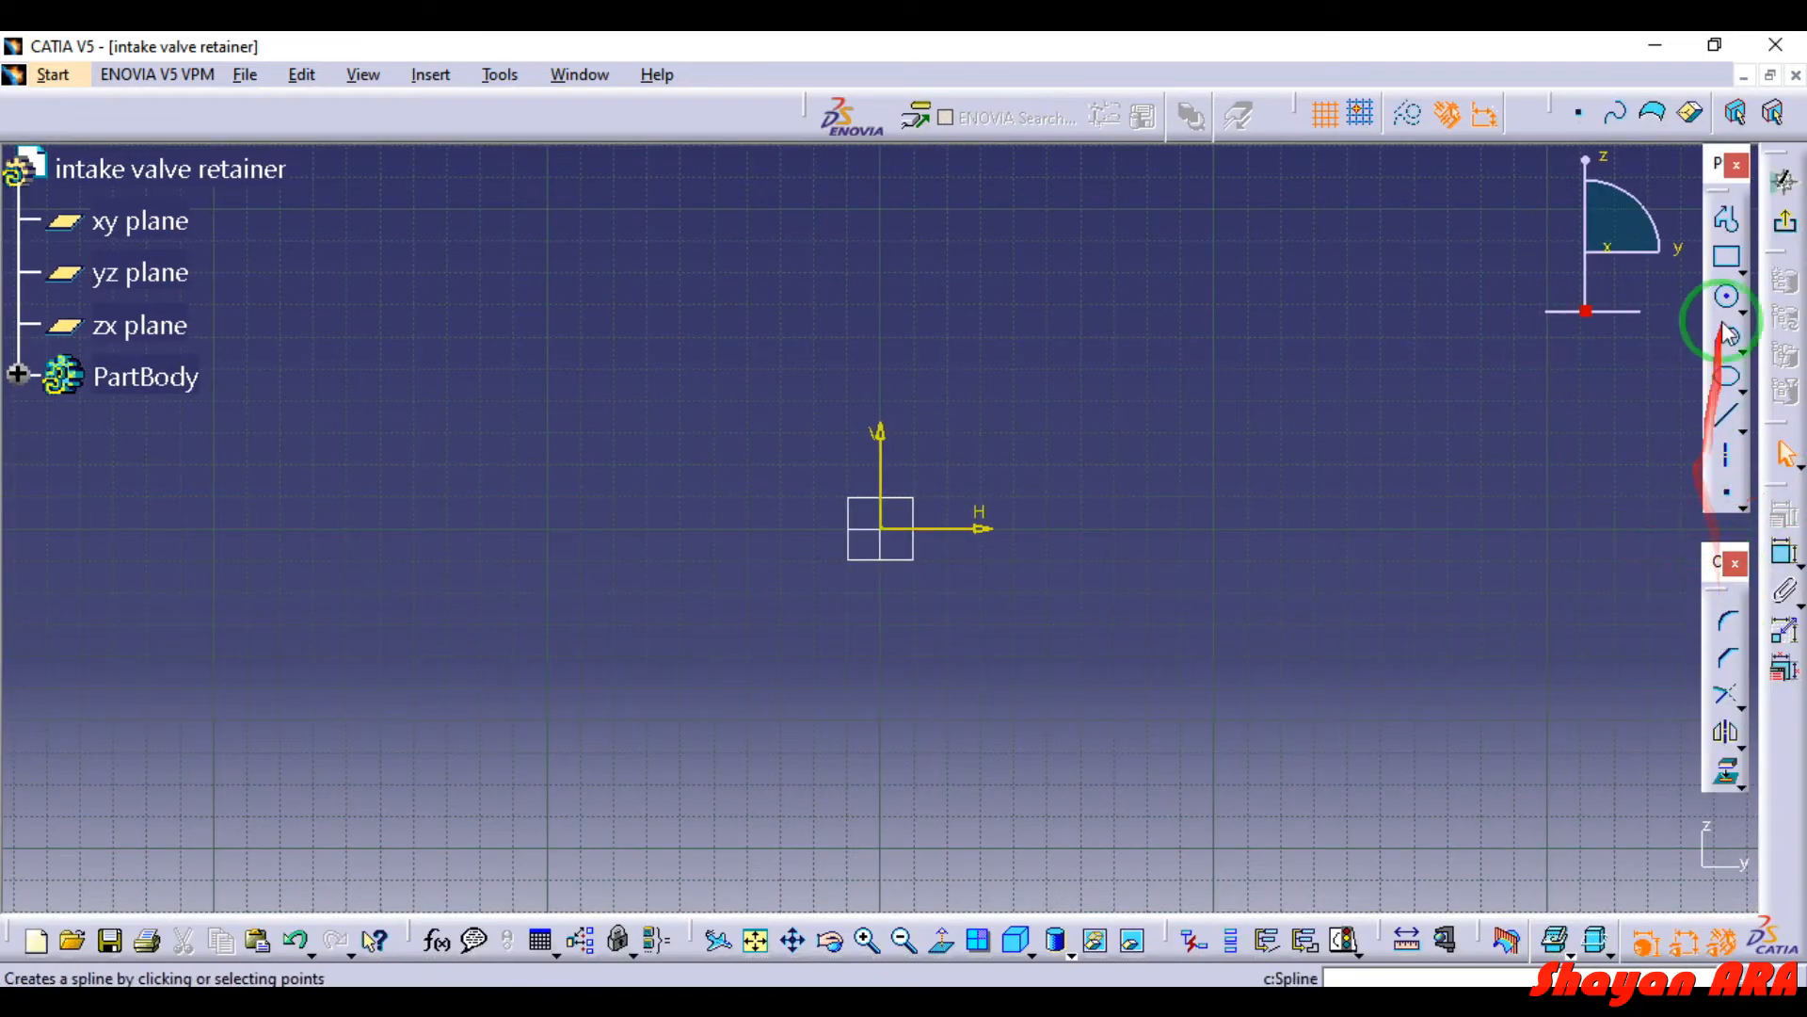
- Start a Profile from the horizontal axis with a base edge about 3.6 mm long, a vertical side about 13.4 mm high and a horizontal top edge
click(1727, 220)
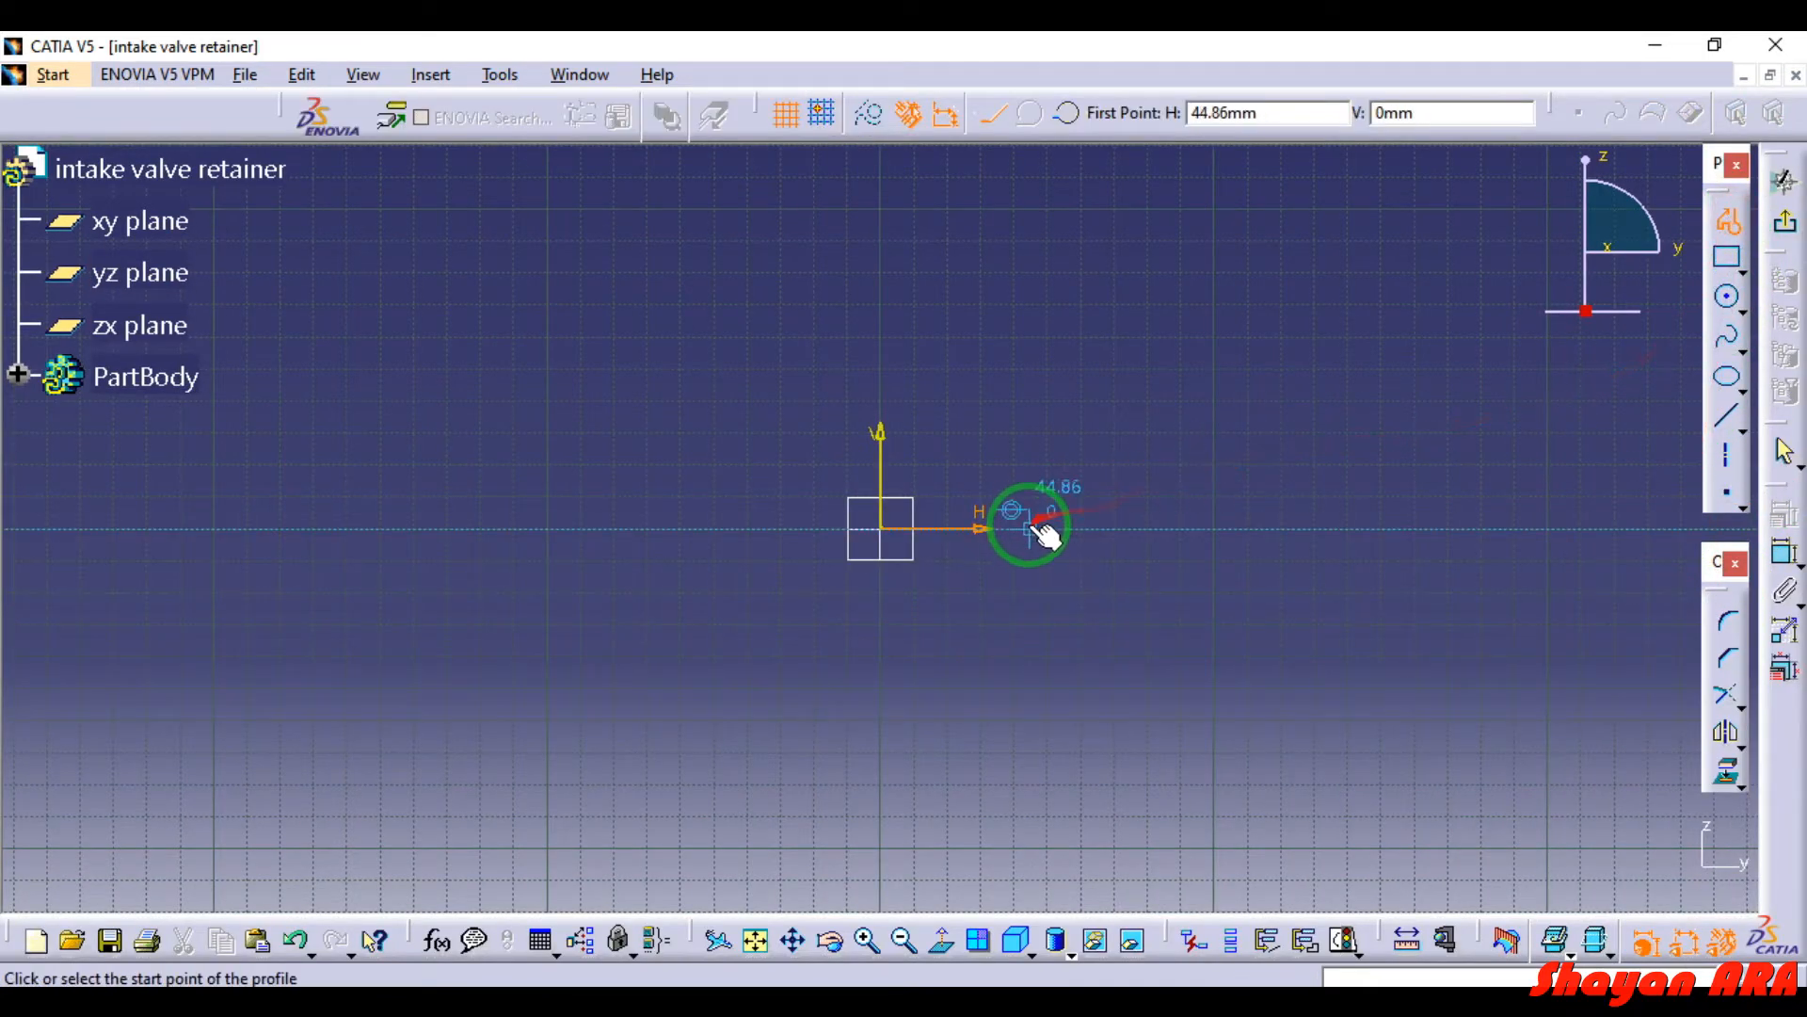
middle_drag(1034, 534, 1106, 183)
mouse_move(1102, 418)
middle_down()
mouse_move(985, 485)
mouse_move(1017, 392)
middle_up()
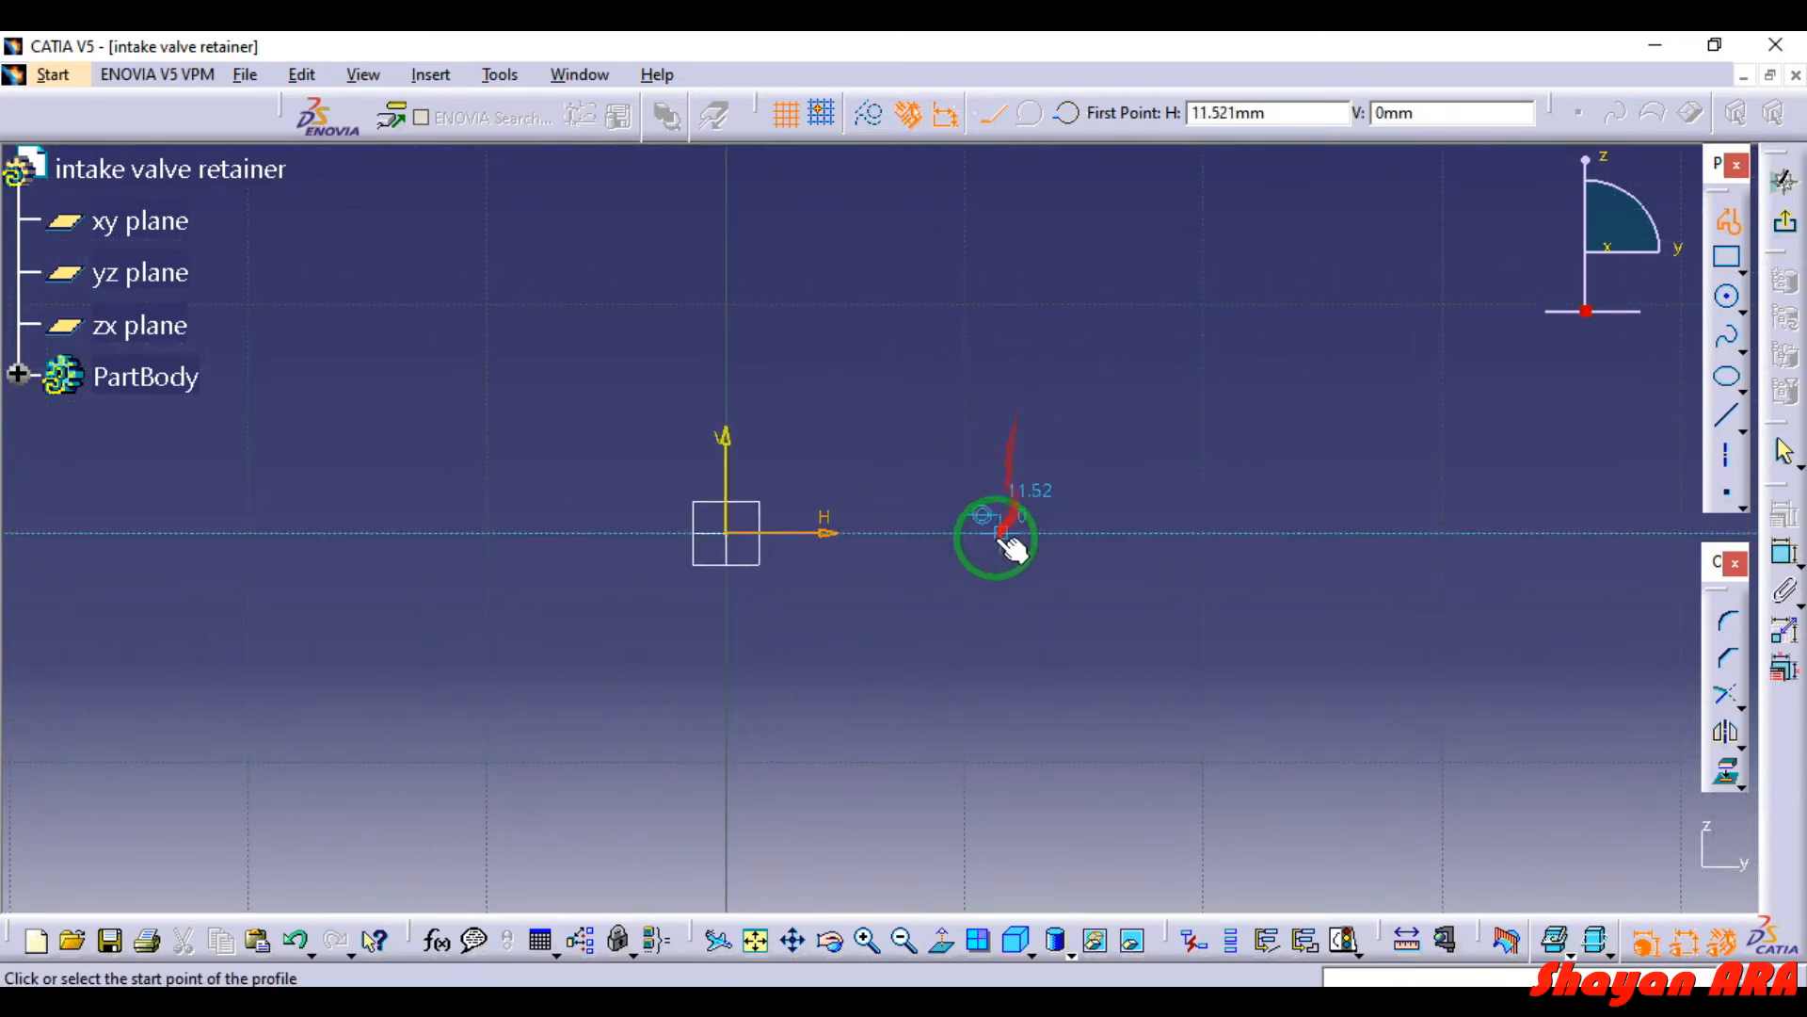
click(1226, 534)
click(1320, 533)
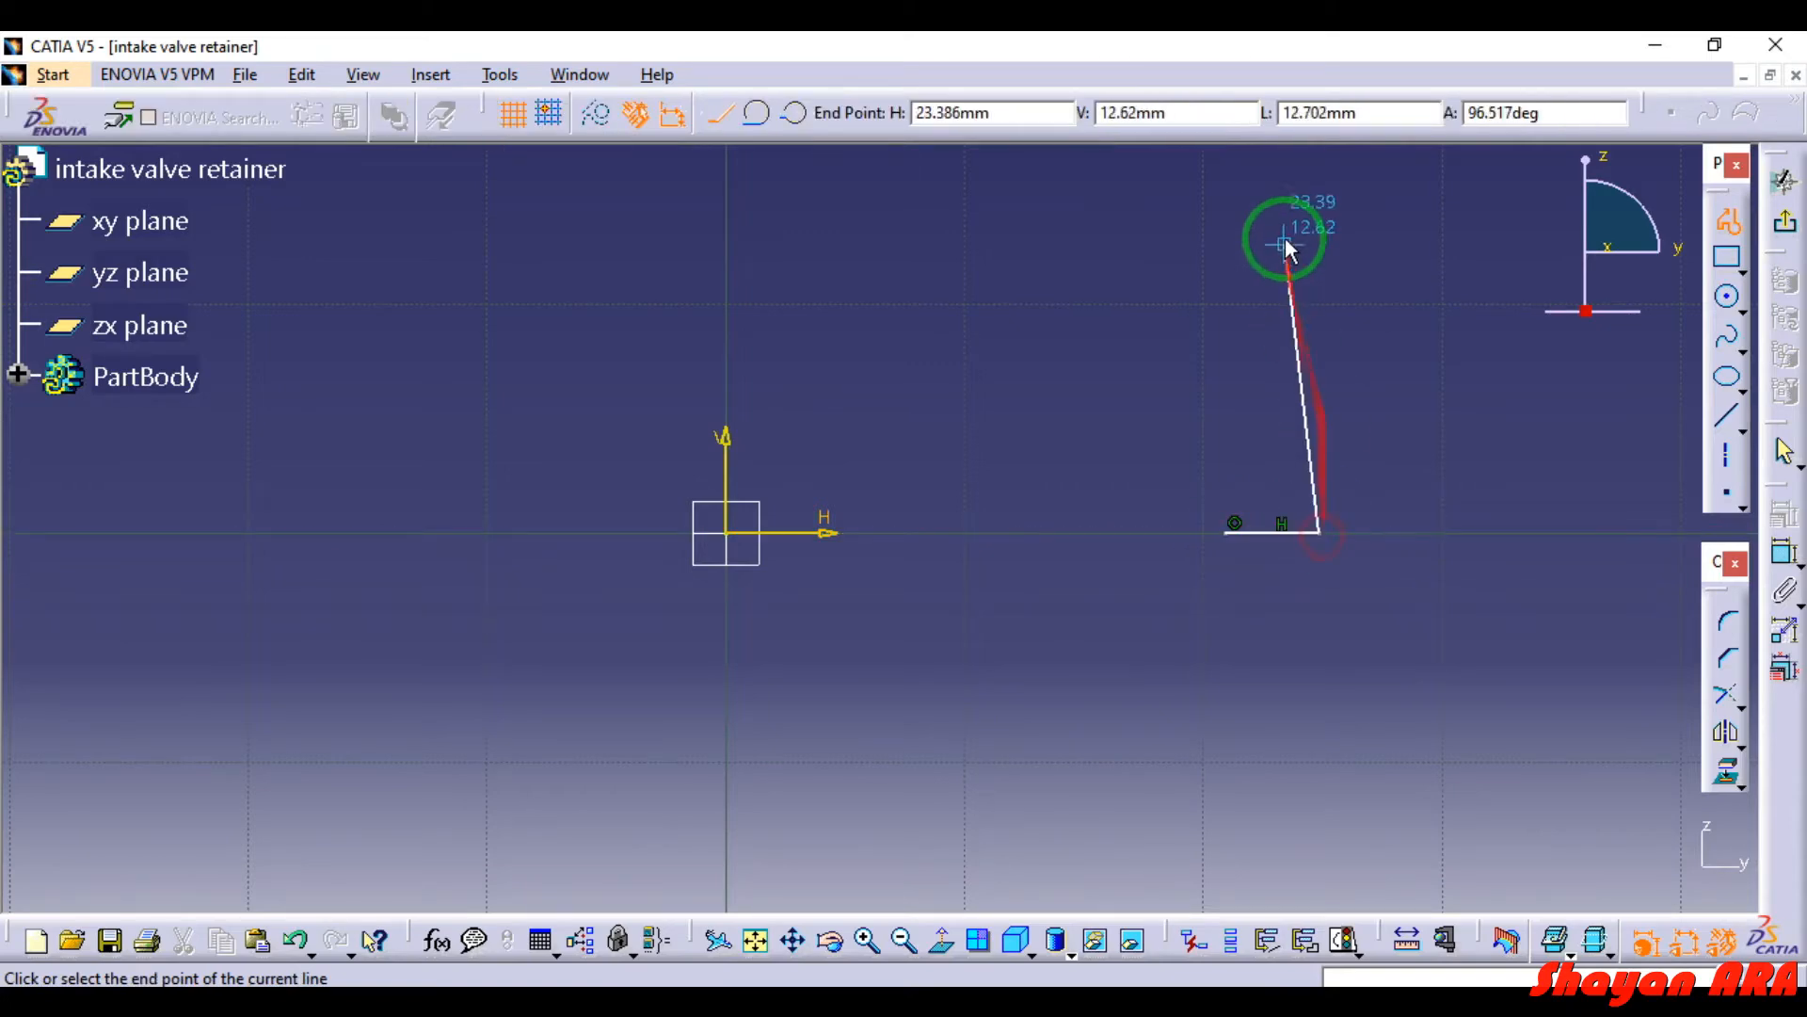
click(1320, 227)
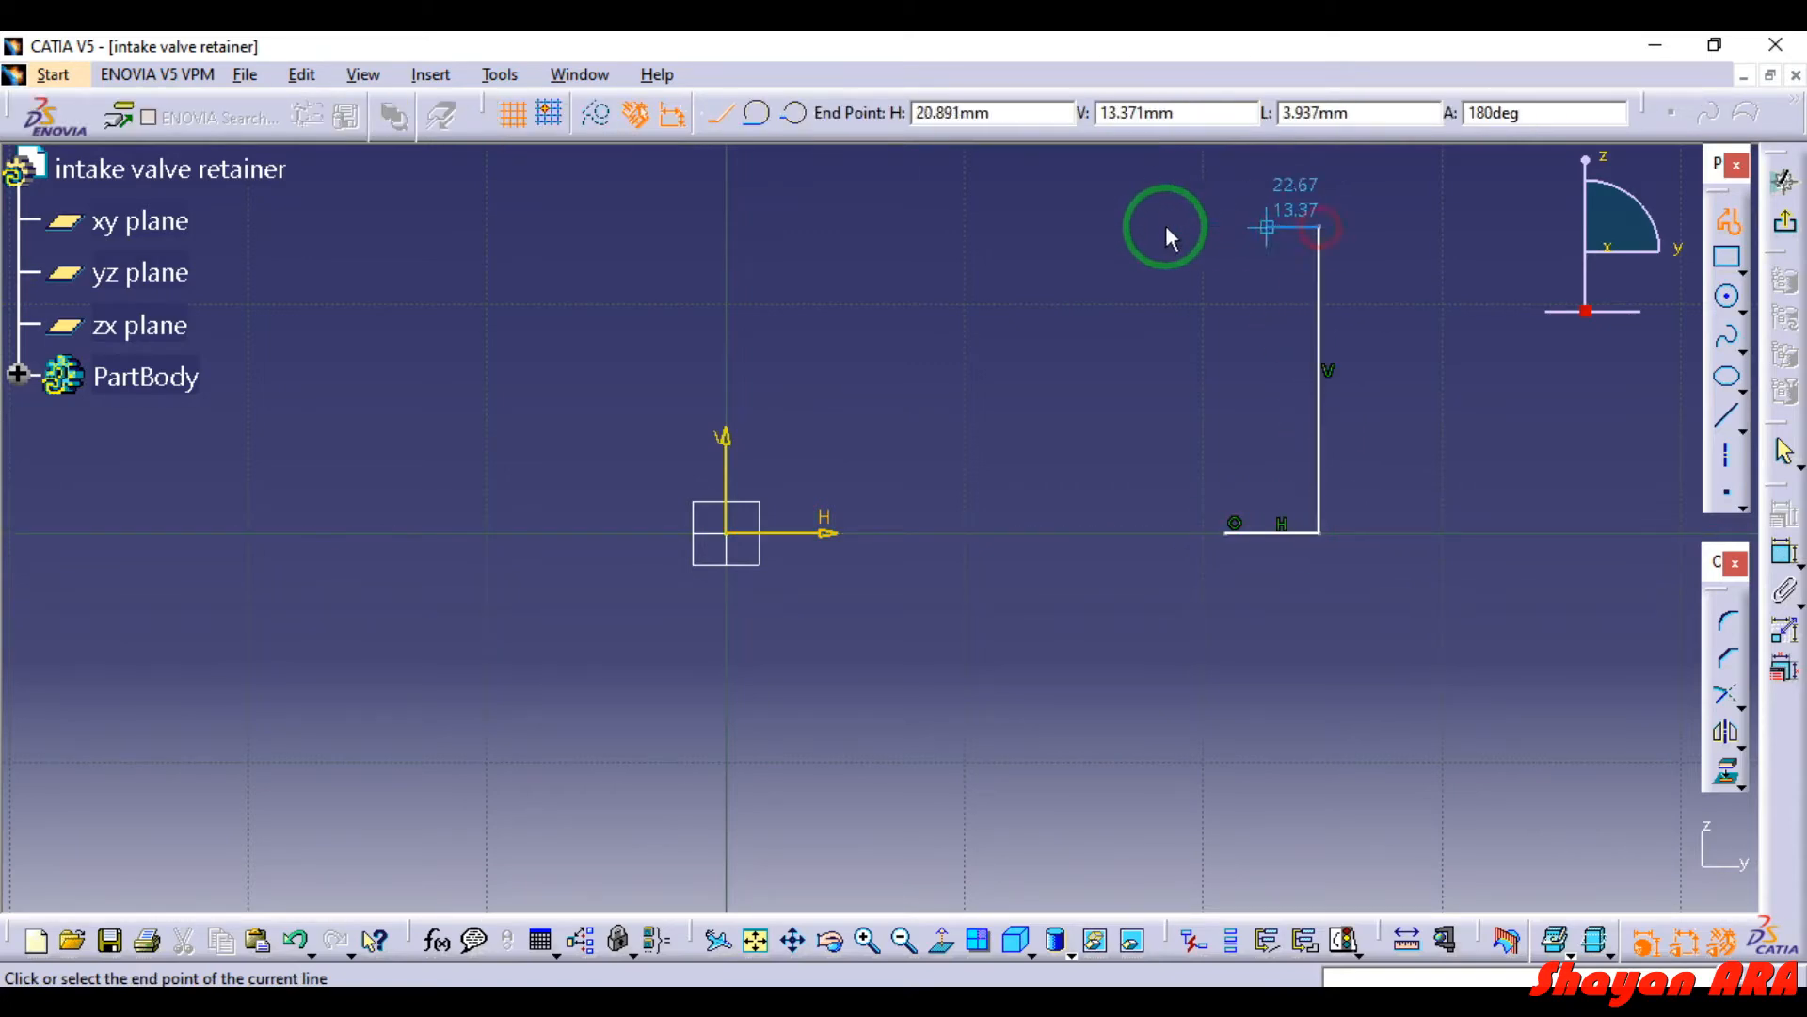
click(929, 227)
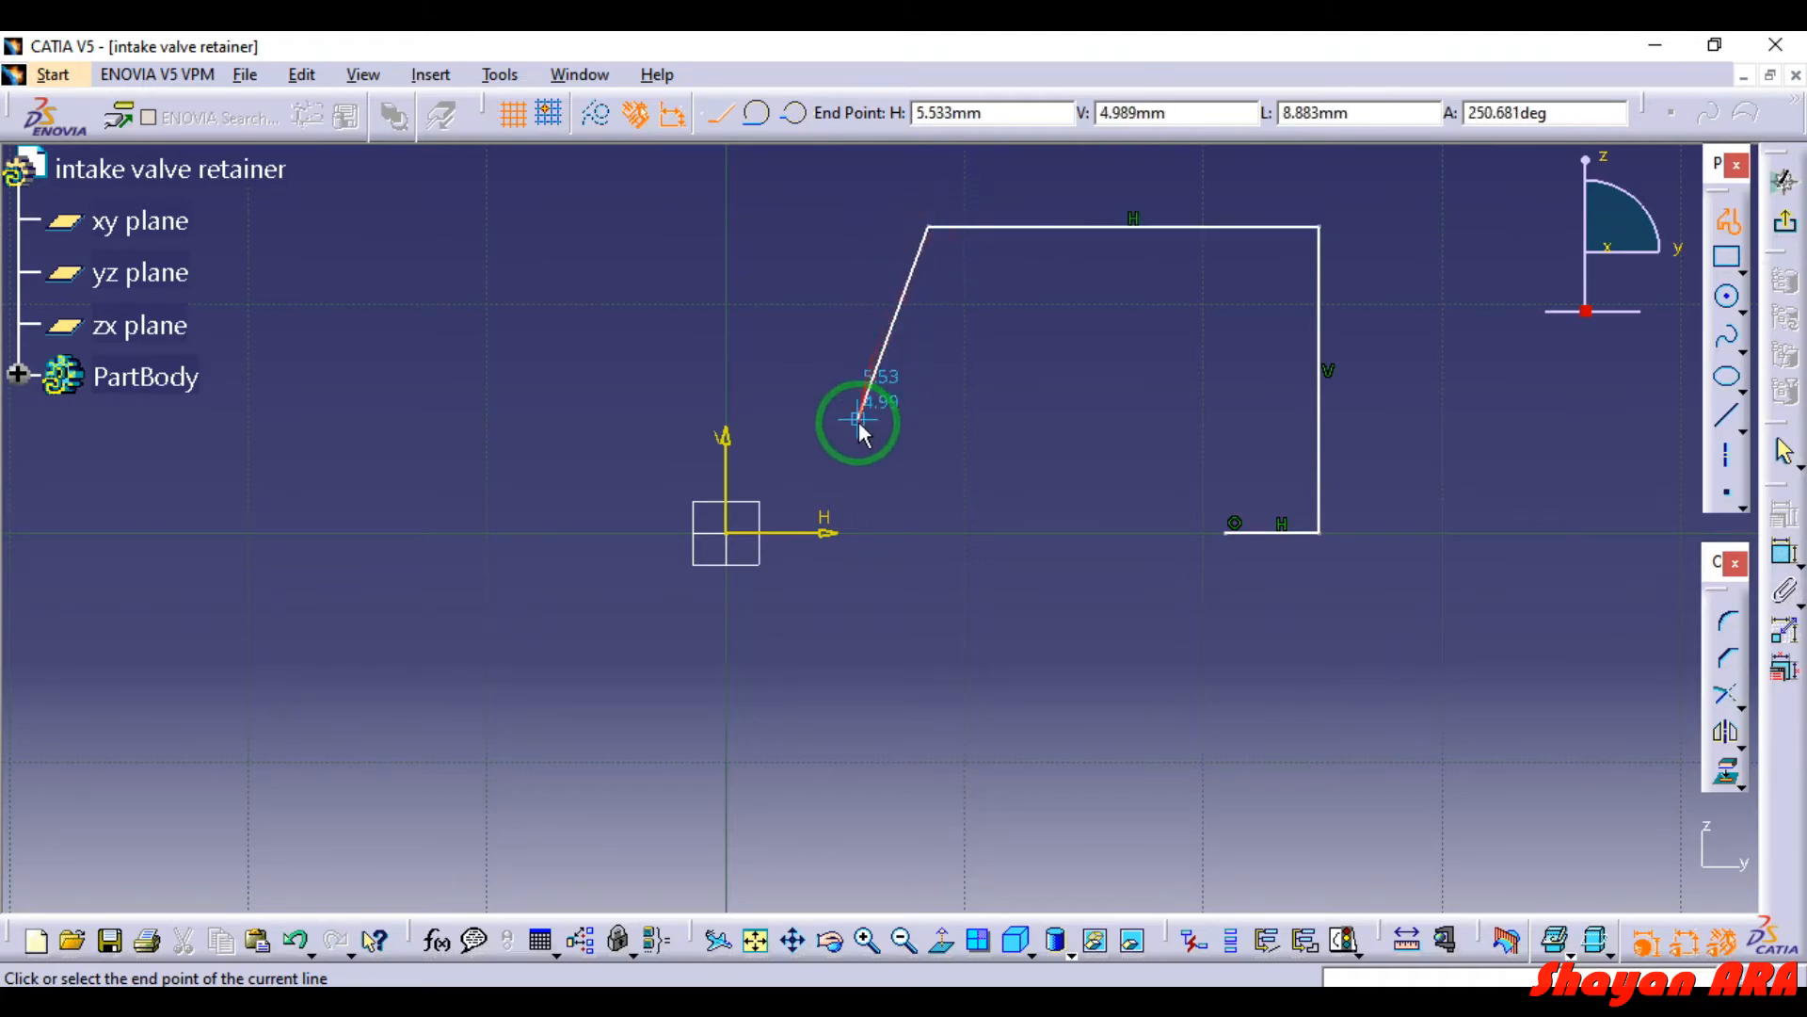
- Continue the profile with a slanted edge down towards the vertical axis, a horizontal lower edge and a rectangular recess, closing it at the start point
click(850, 439)
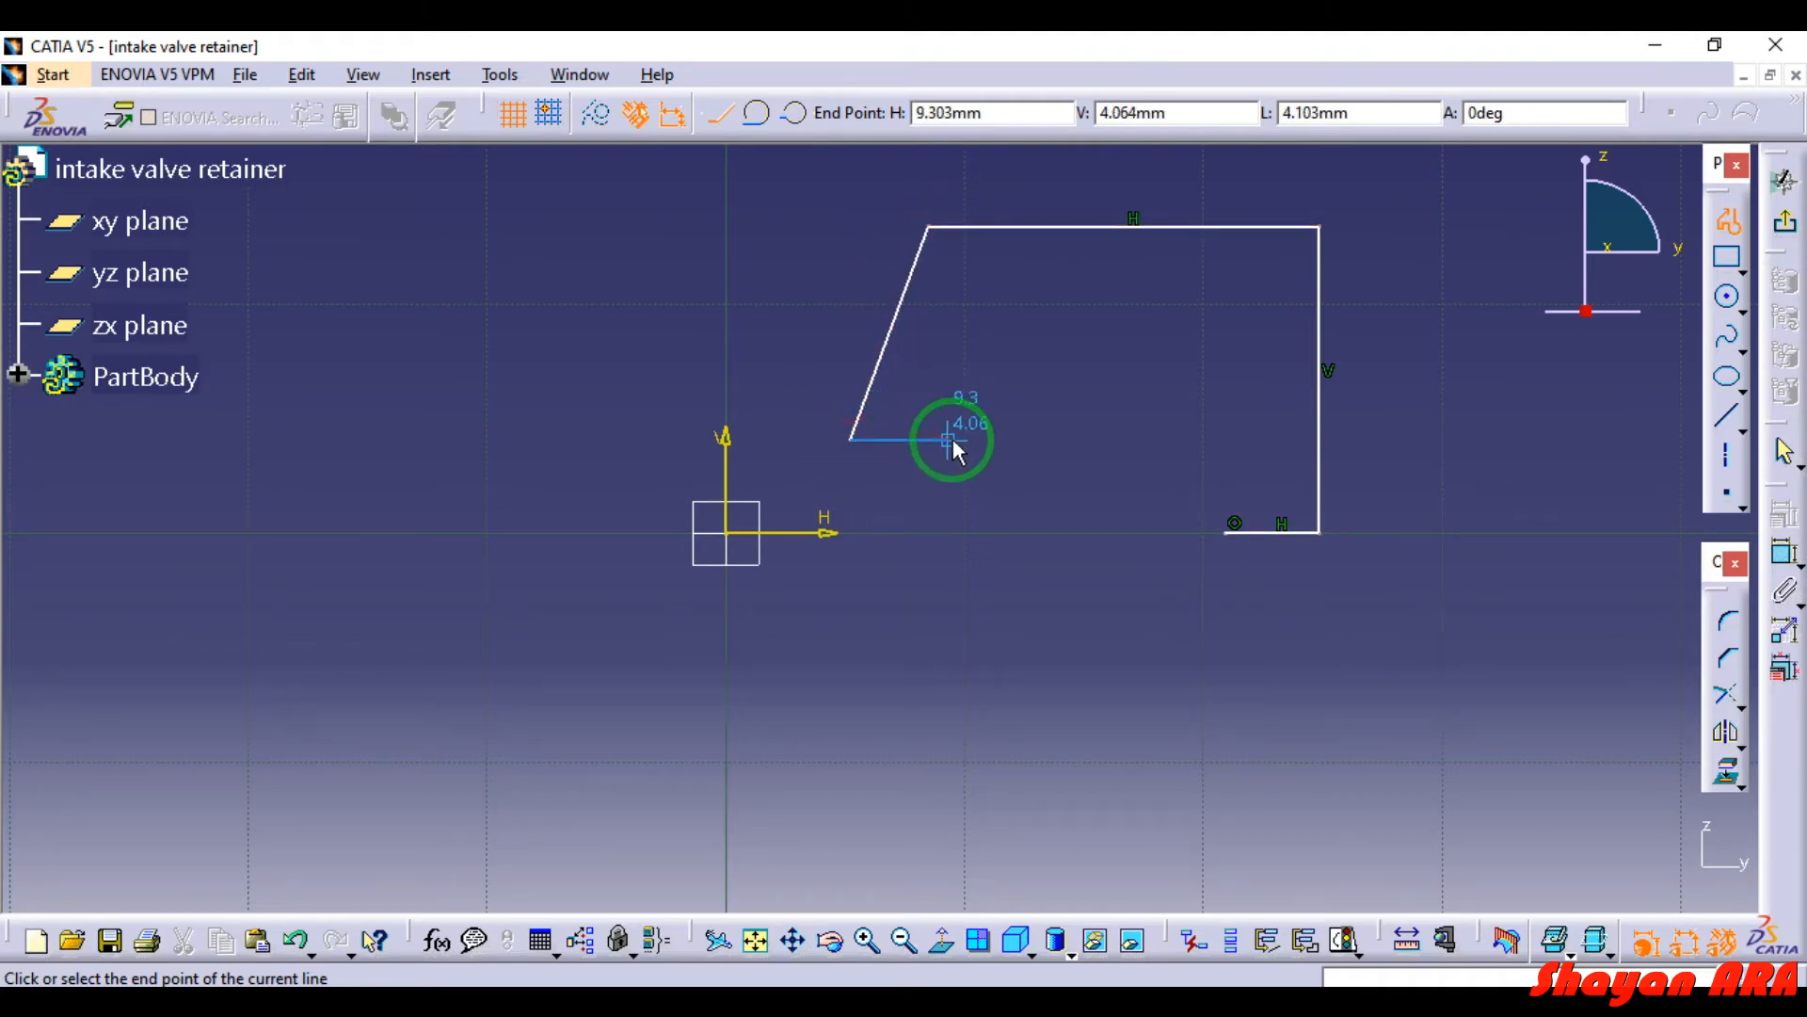
click(964, 438)
click(959, 350)
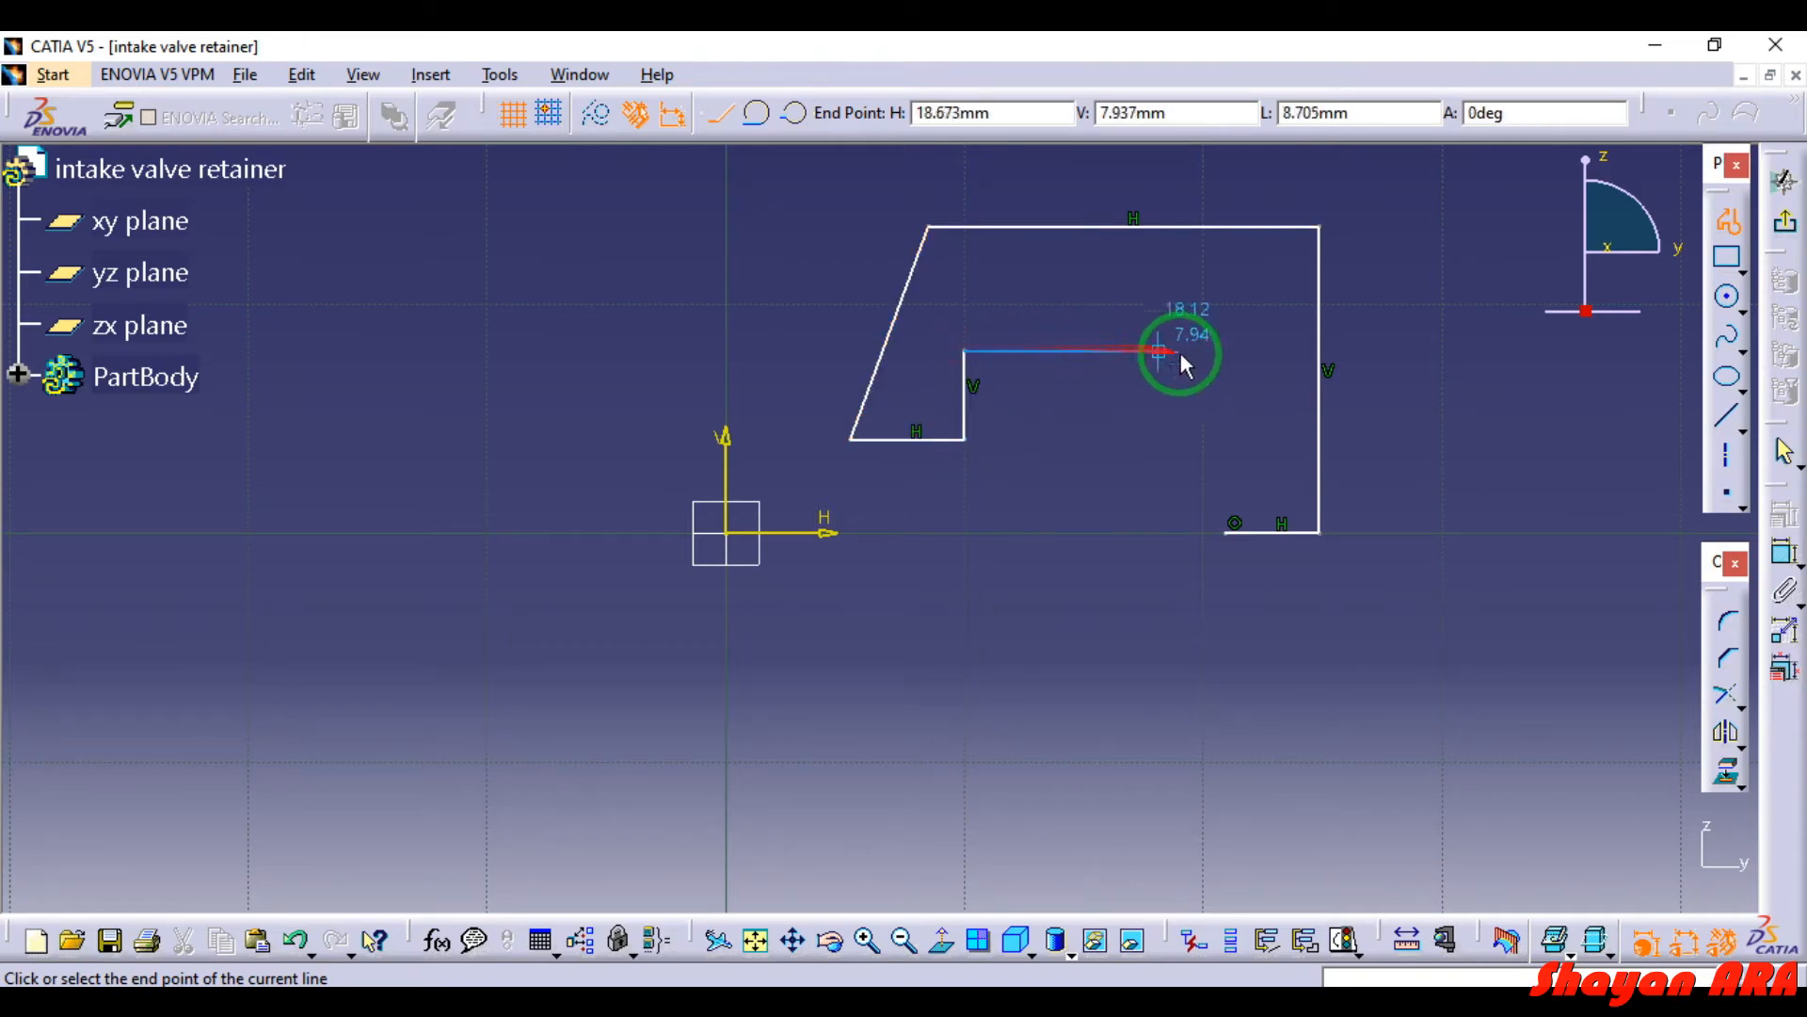
click(1224, 352)
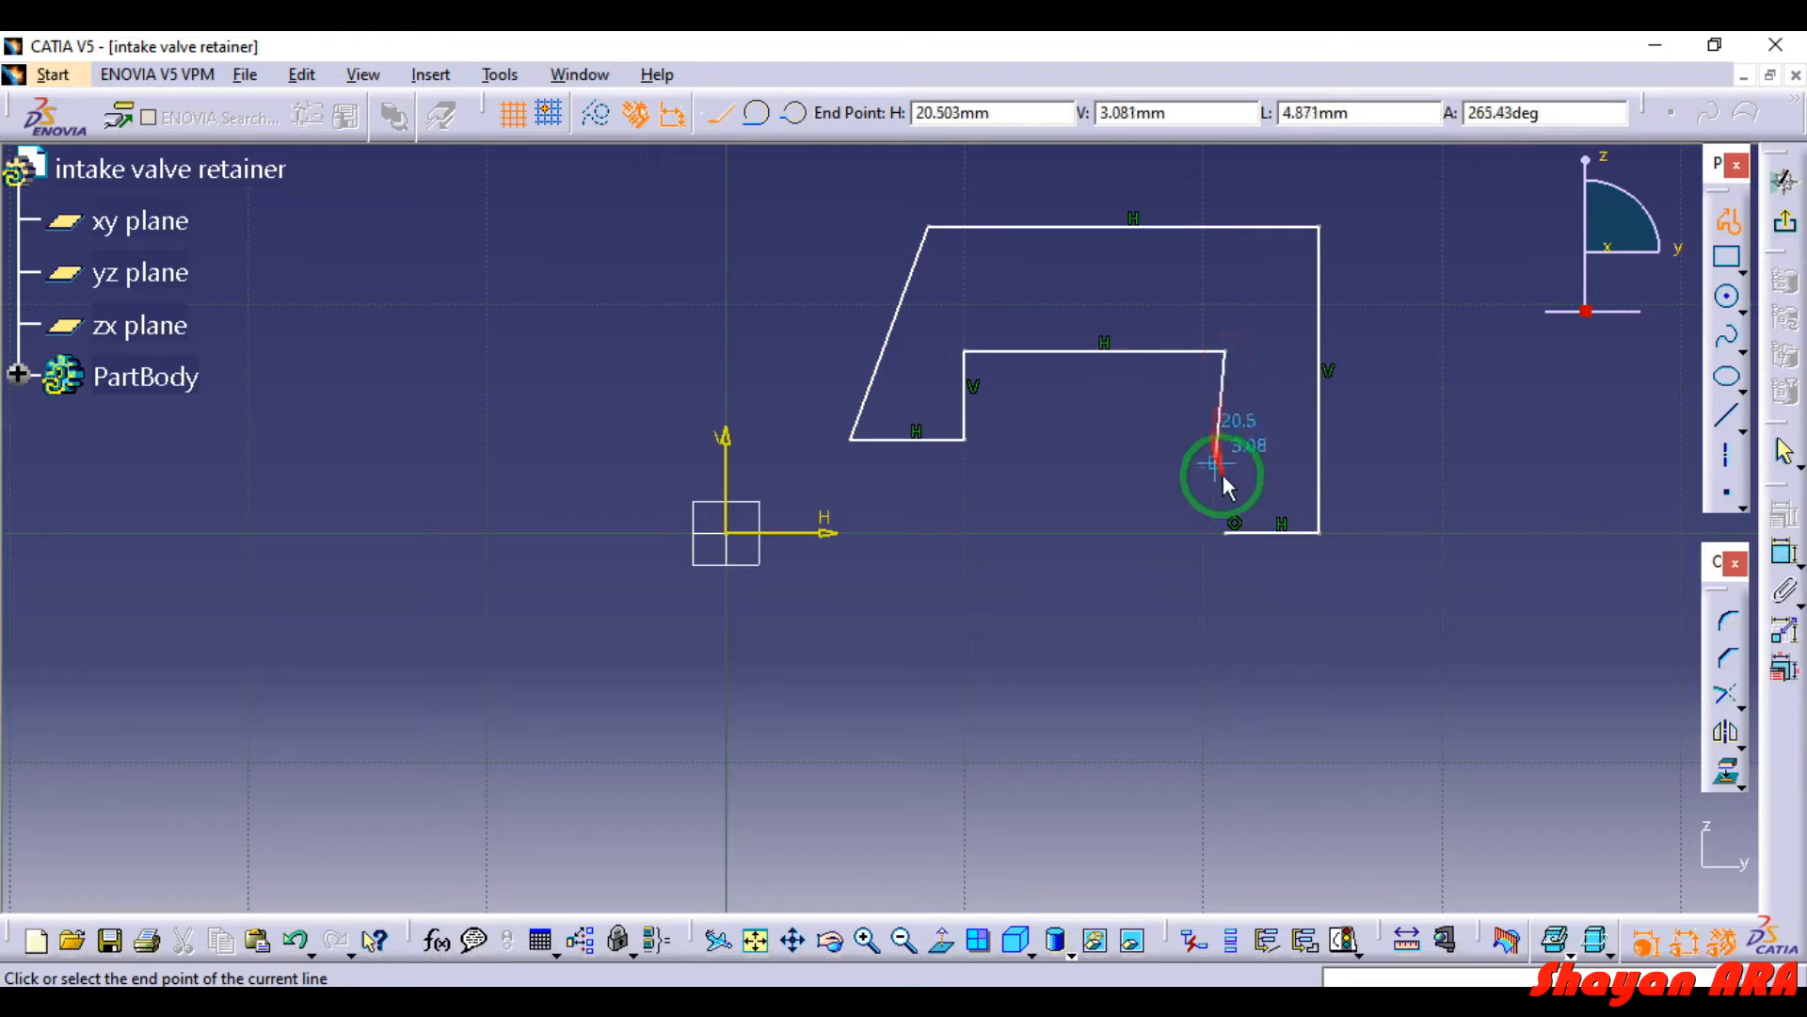
click(1229, 533)
- Dimension the short base edge on the horizontal axis and set its length to 0.5 mm
middle_drag(1324, 514, 1362, 179)
middle_drag(343, 462, 133, 491)
middle_drag(1193, 504, 1179, 670)
click(1320, 589)
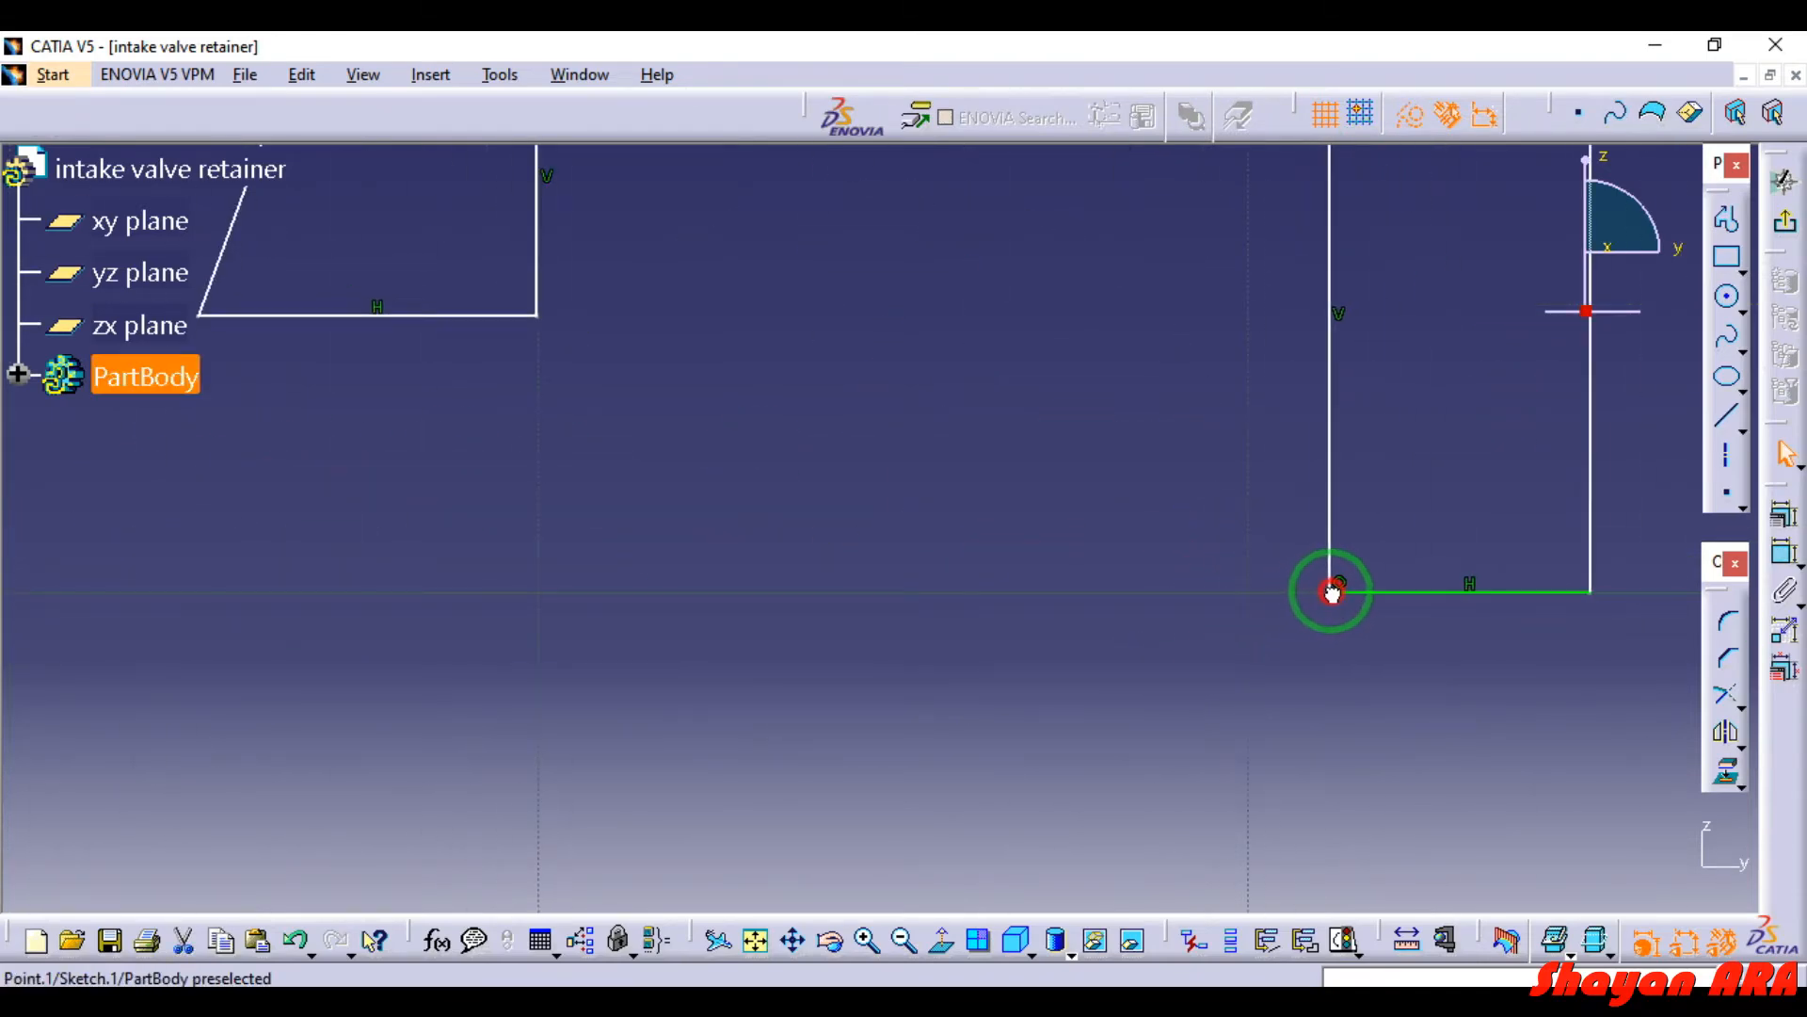
middle_drag(1198, 597, 1201, 736)
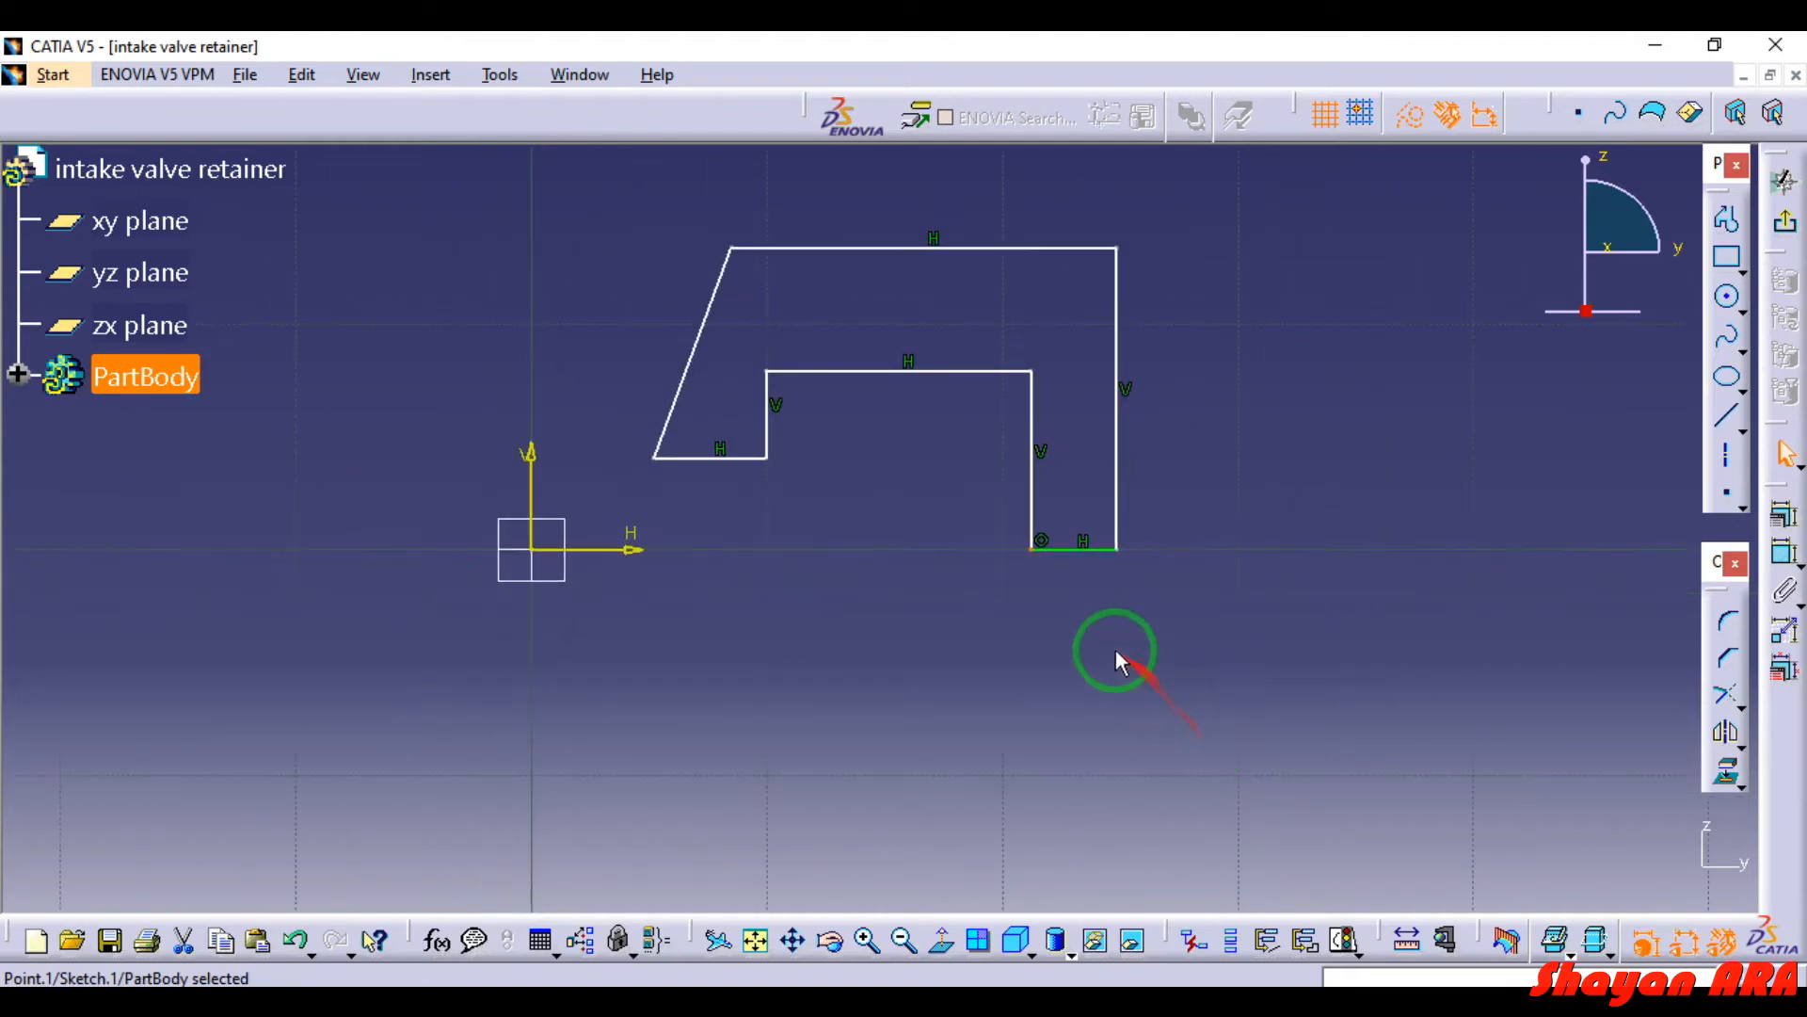
click(1096, 554)
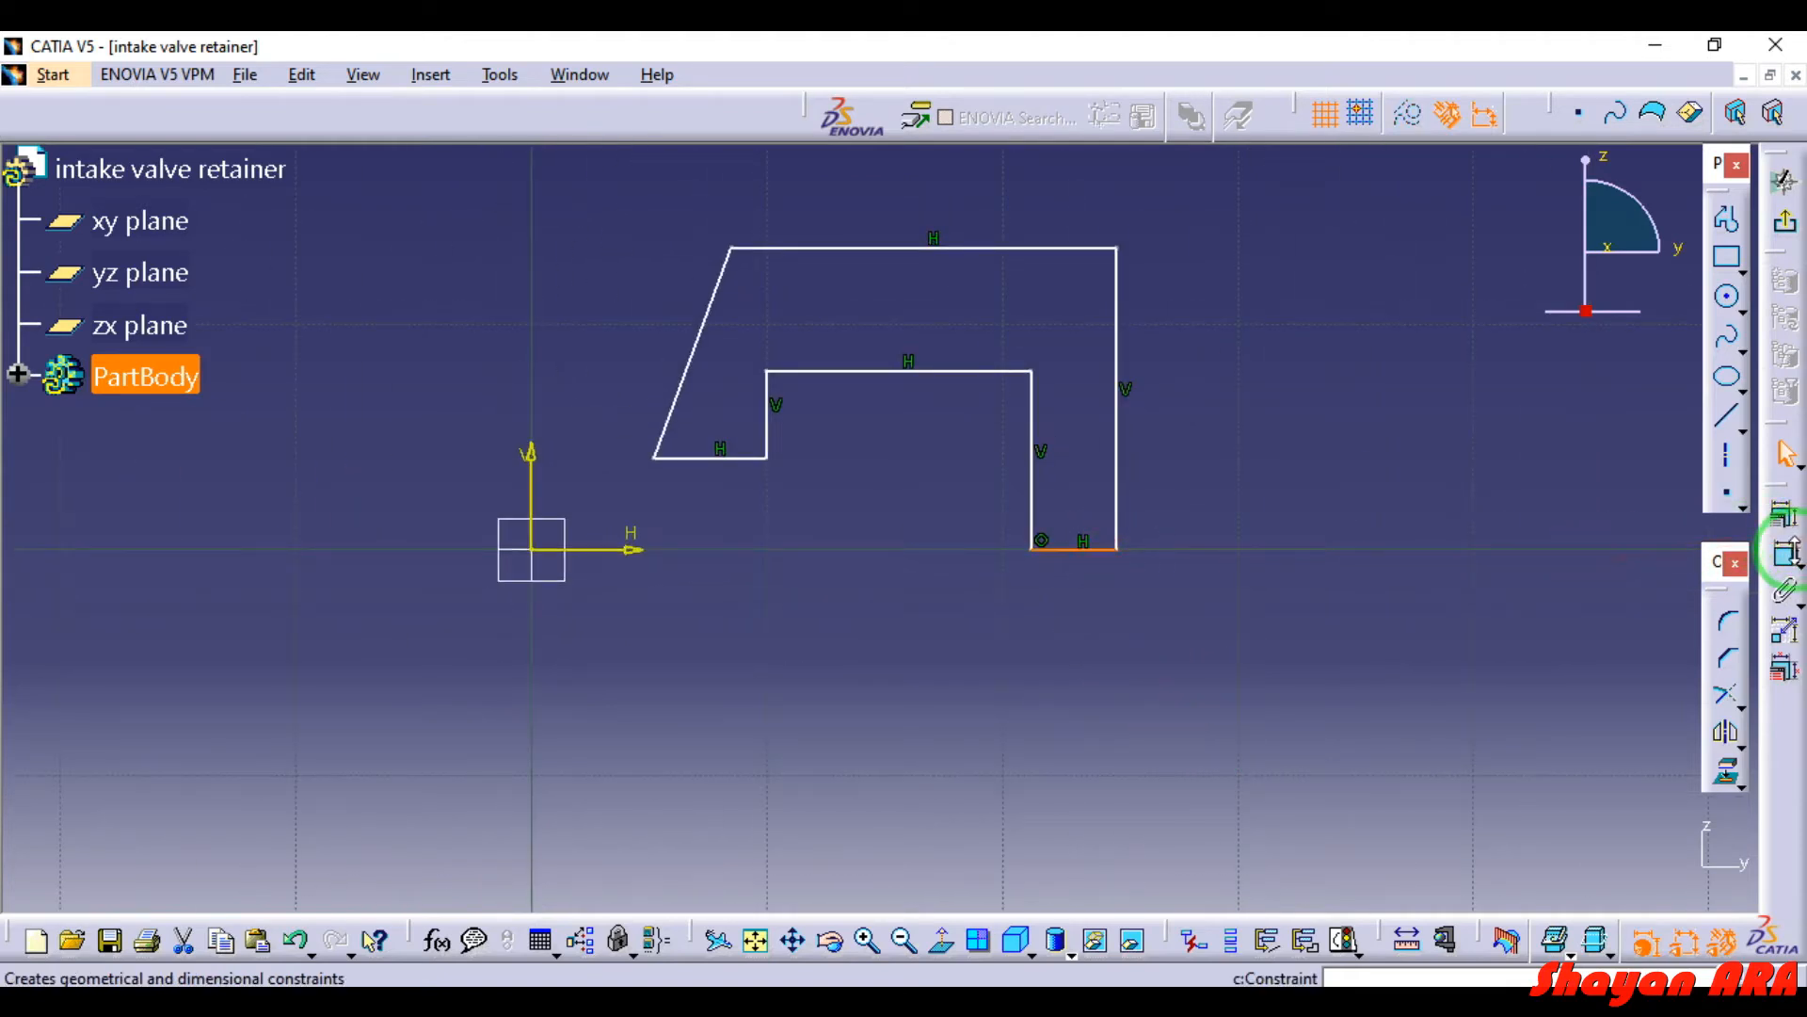
click(1786, 554)
click(1192, 694)
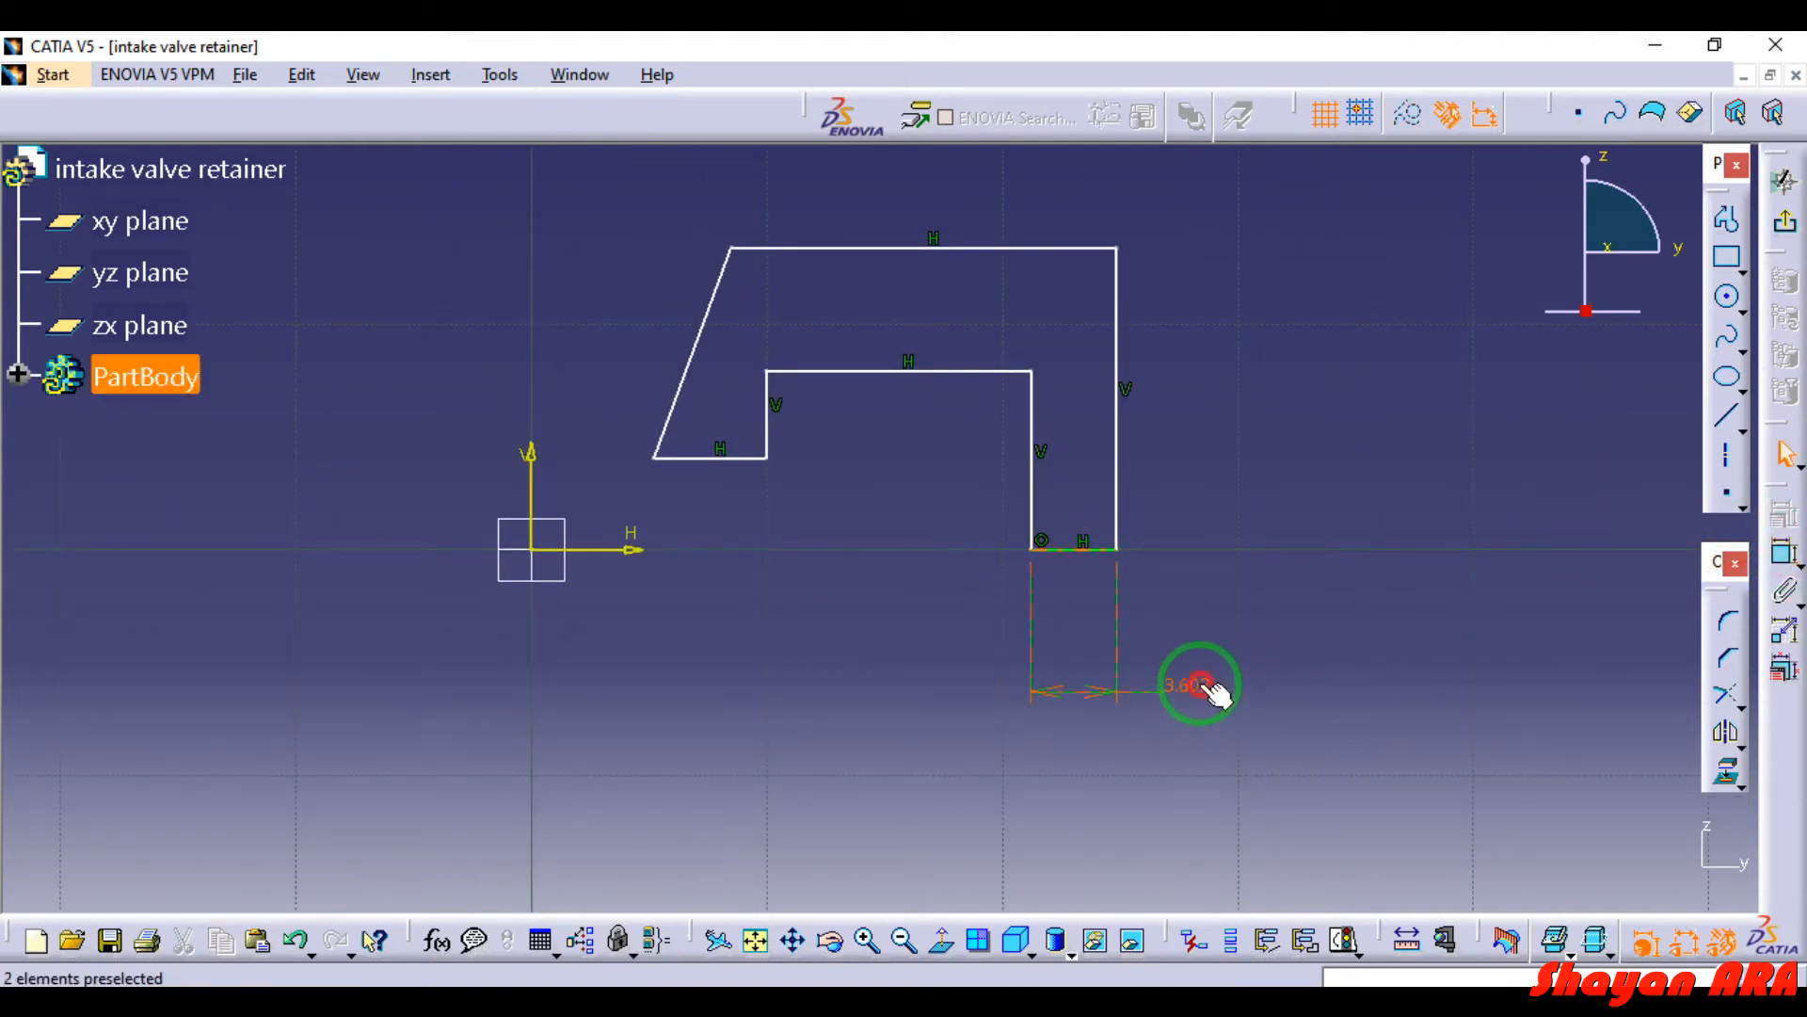
double_click(1220, 694)
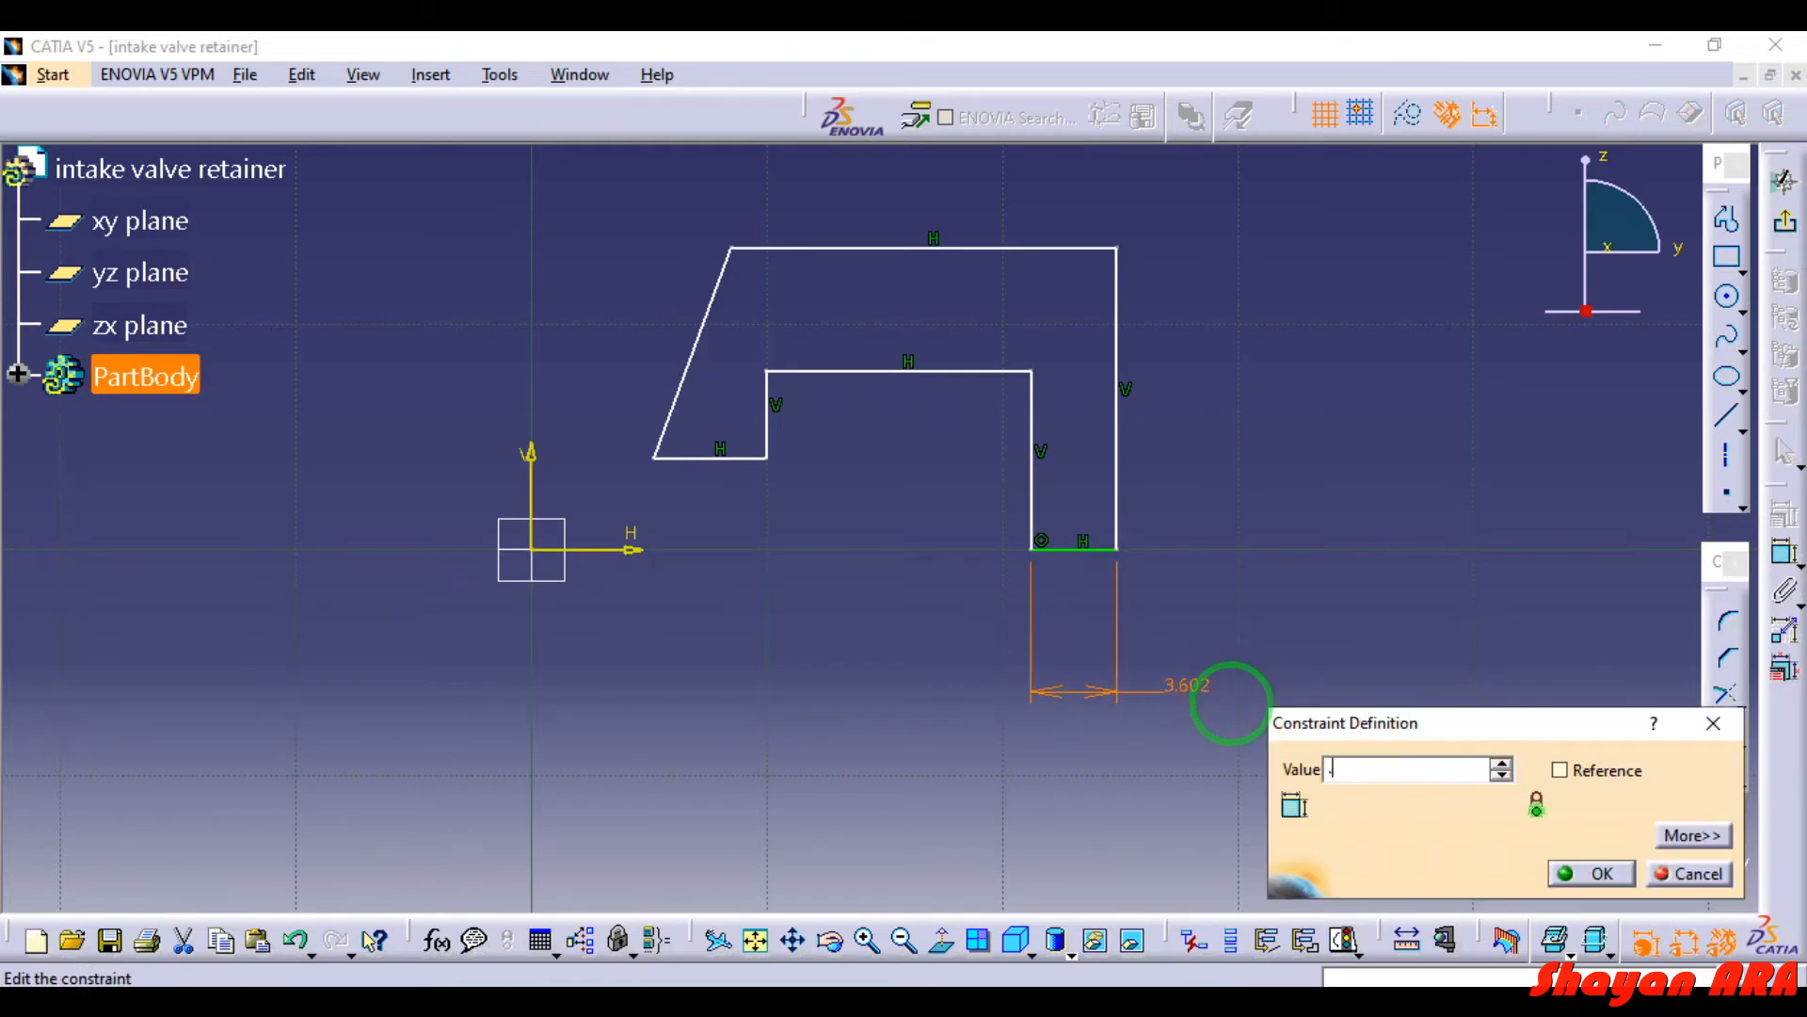
key(Return)
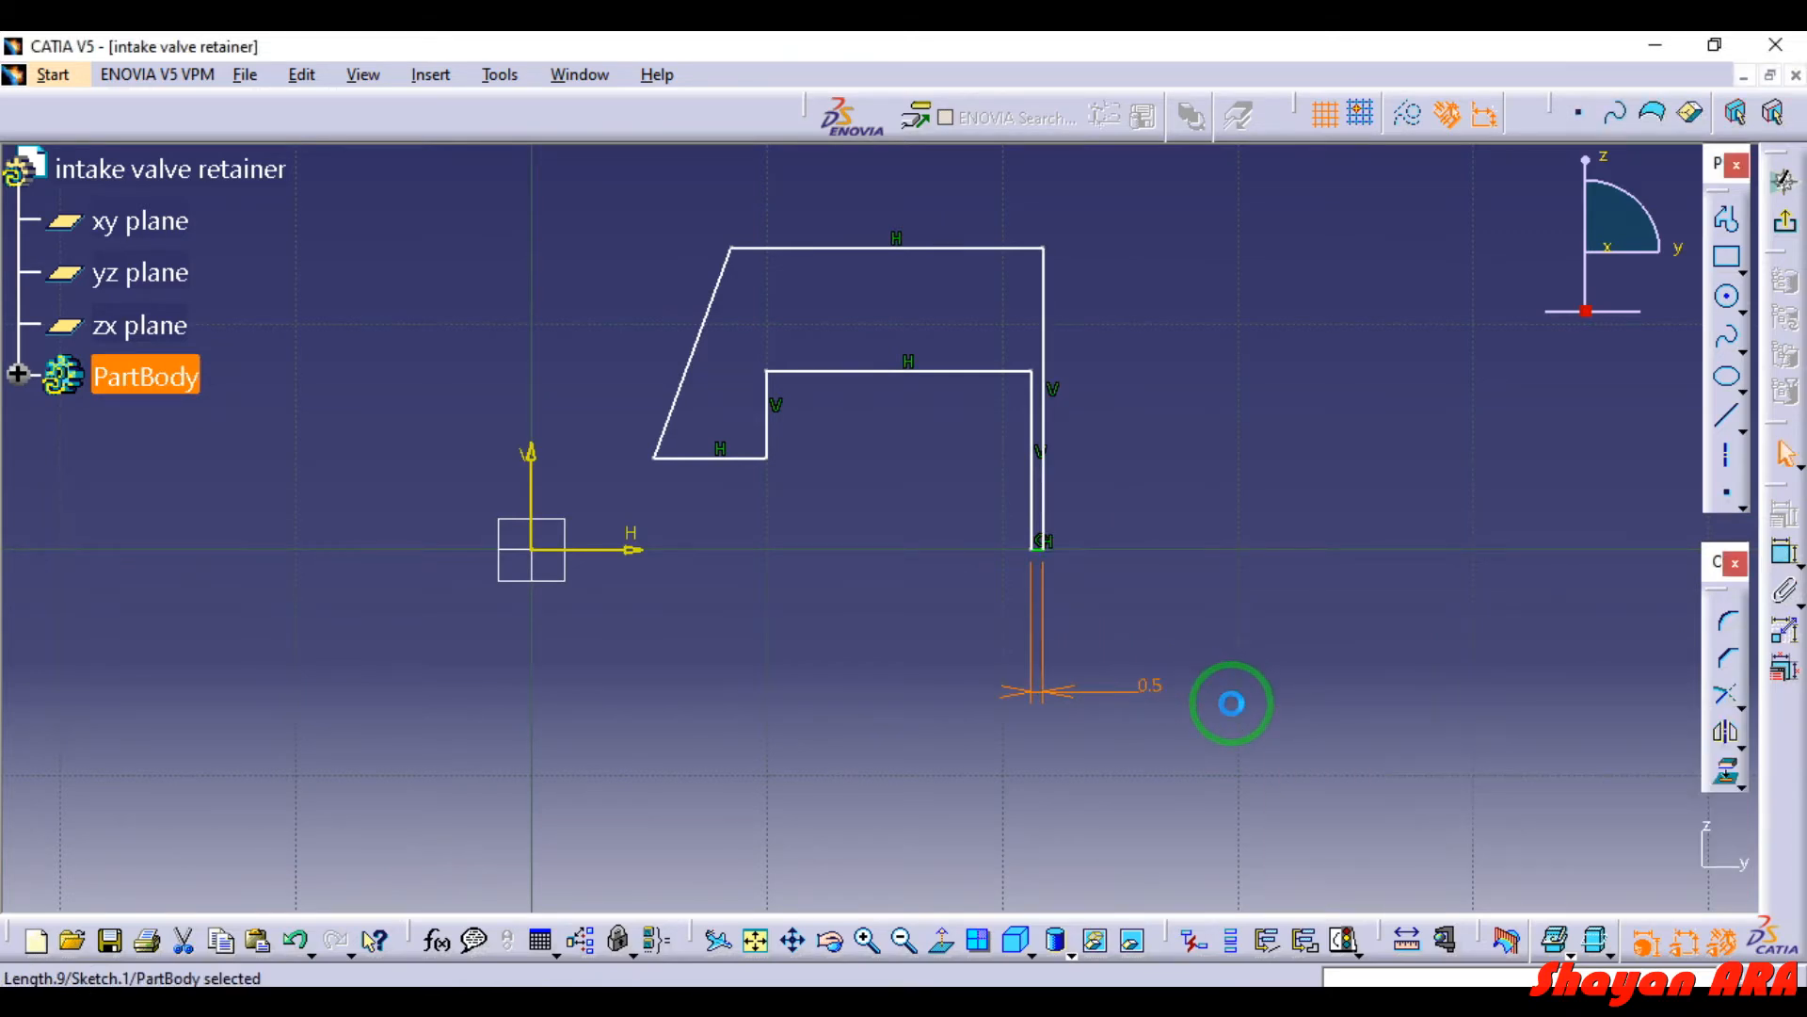
middle_drag(1136, 423, 1142, 332)
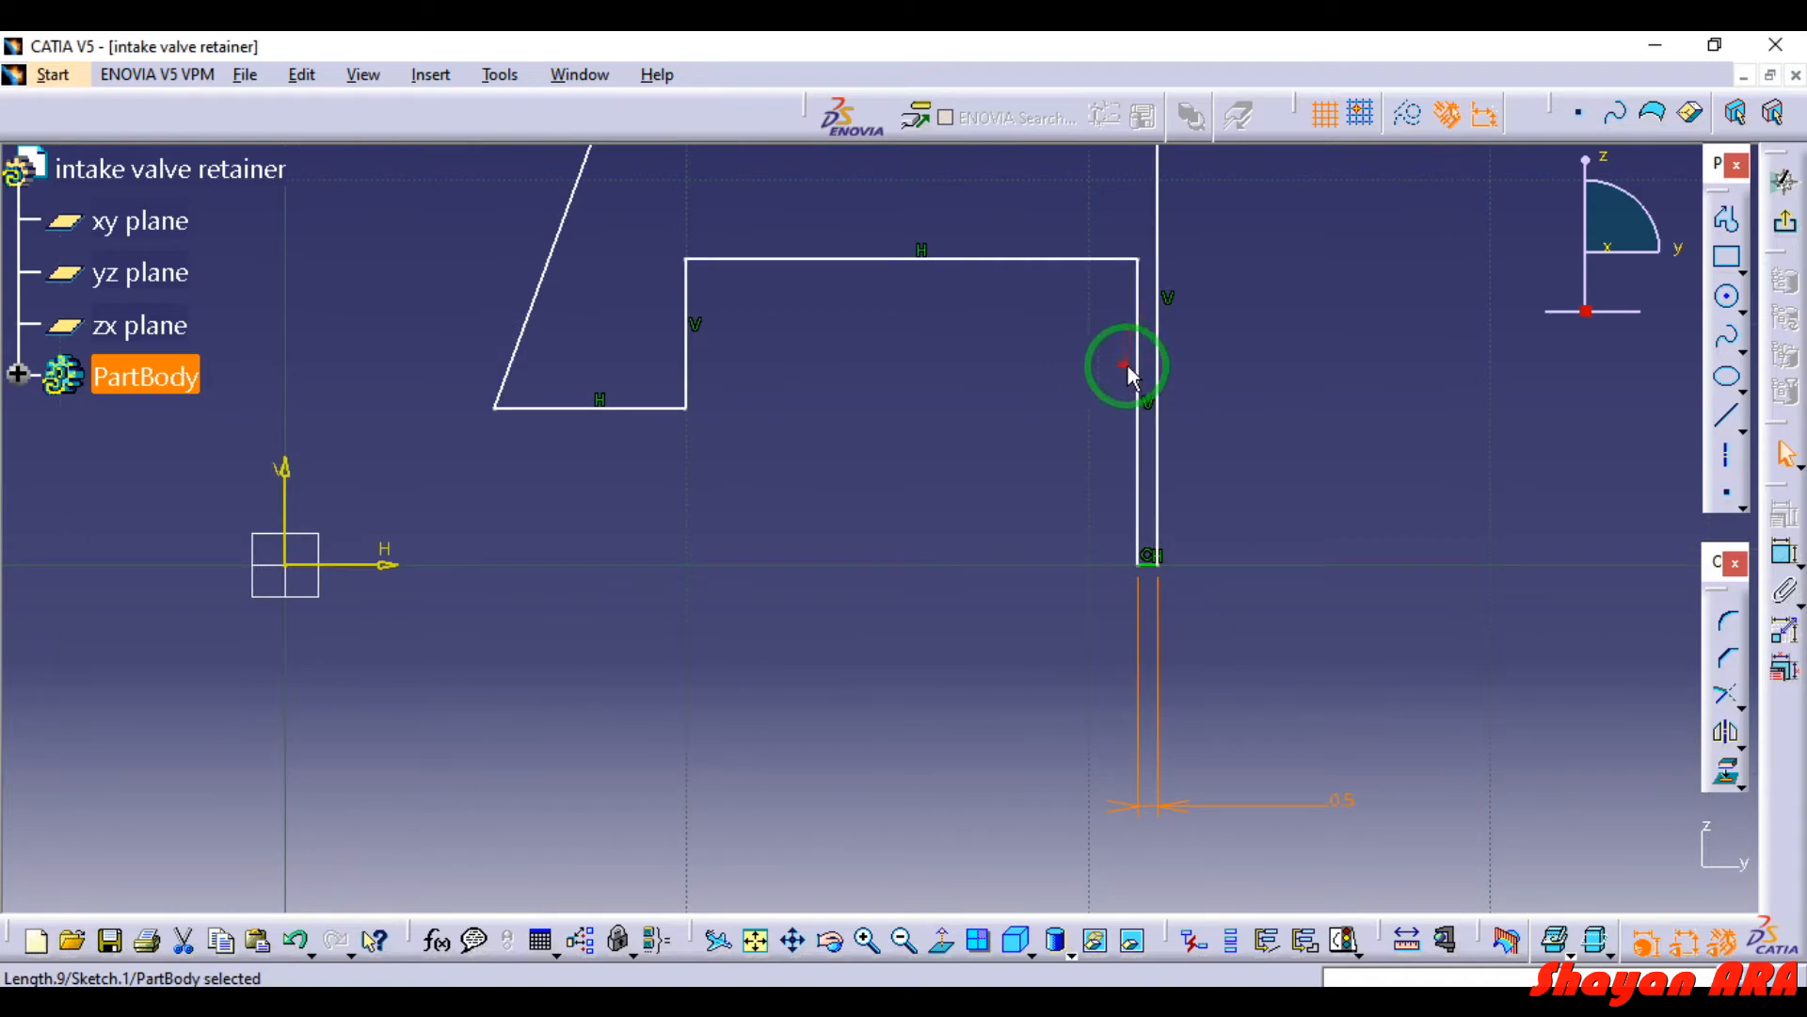
click(1137, 371)
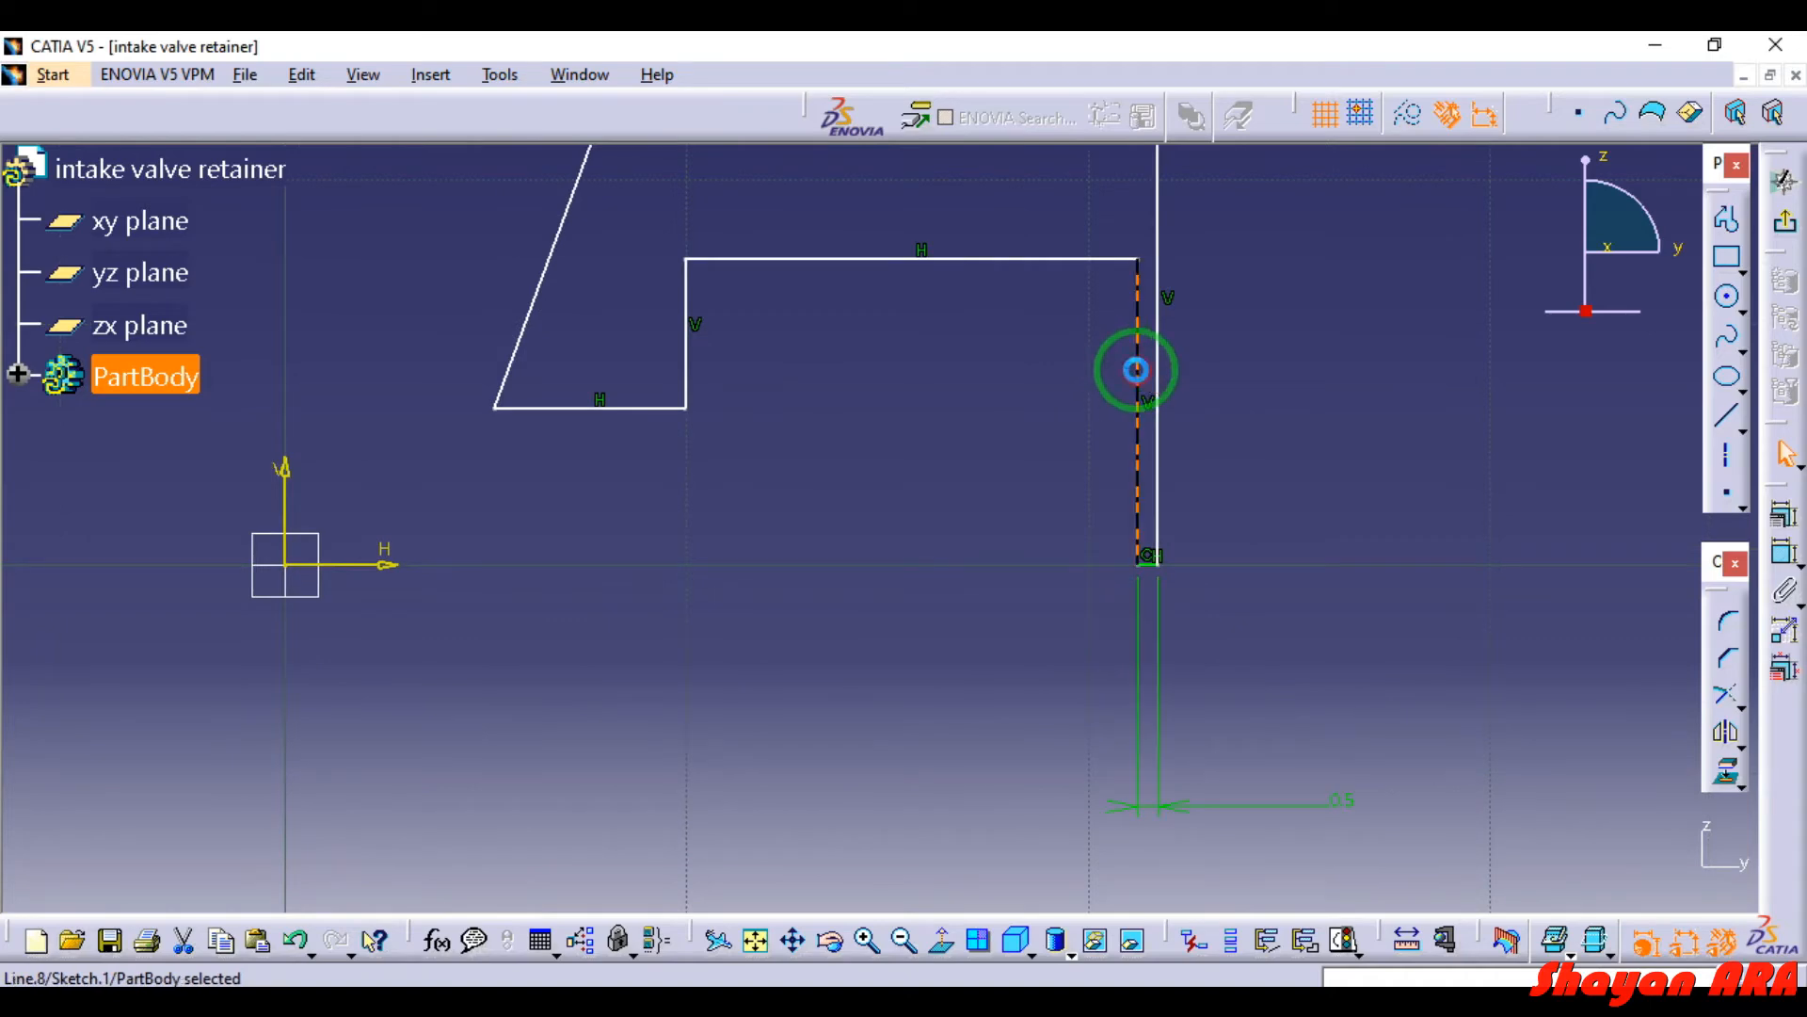
click(1766, 548)
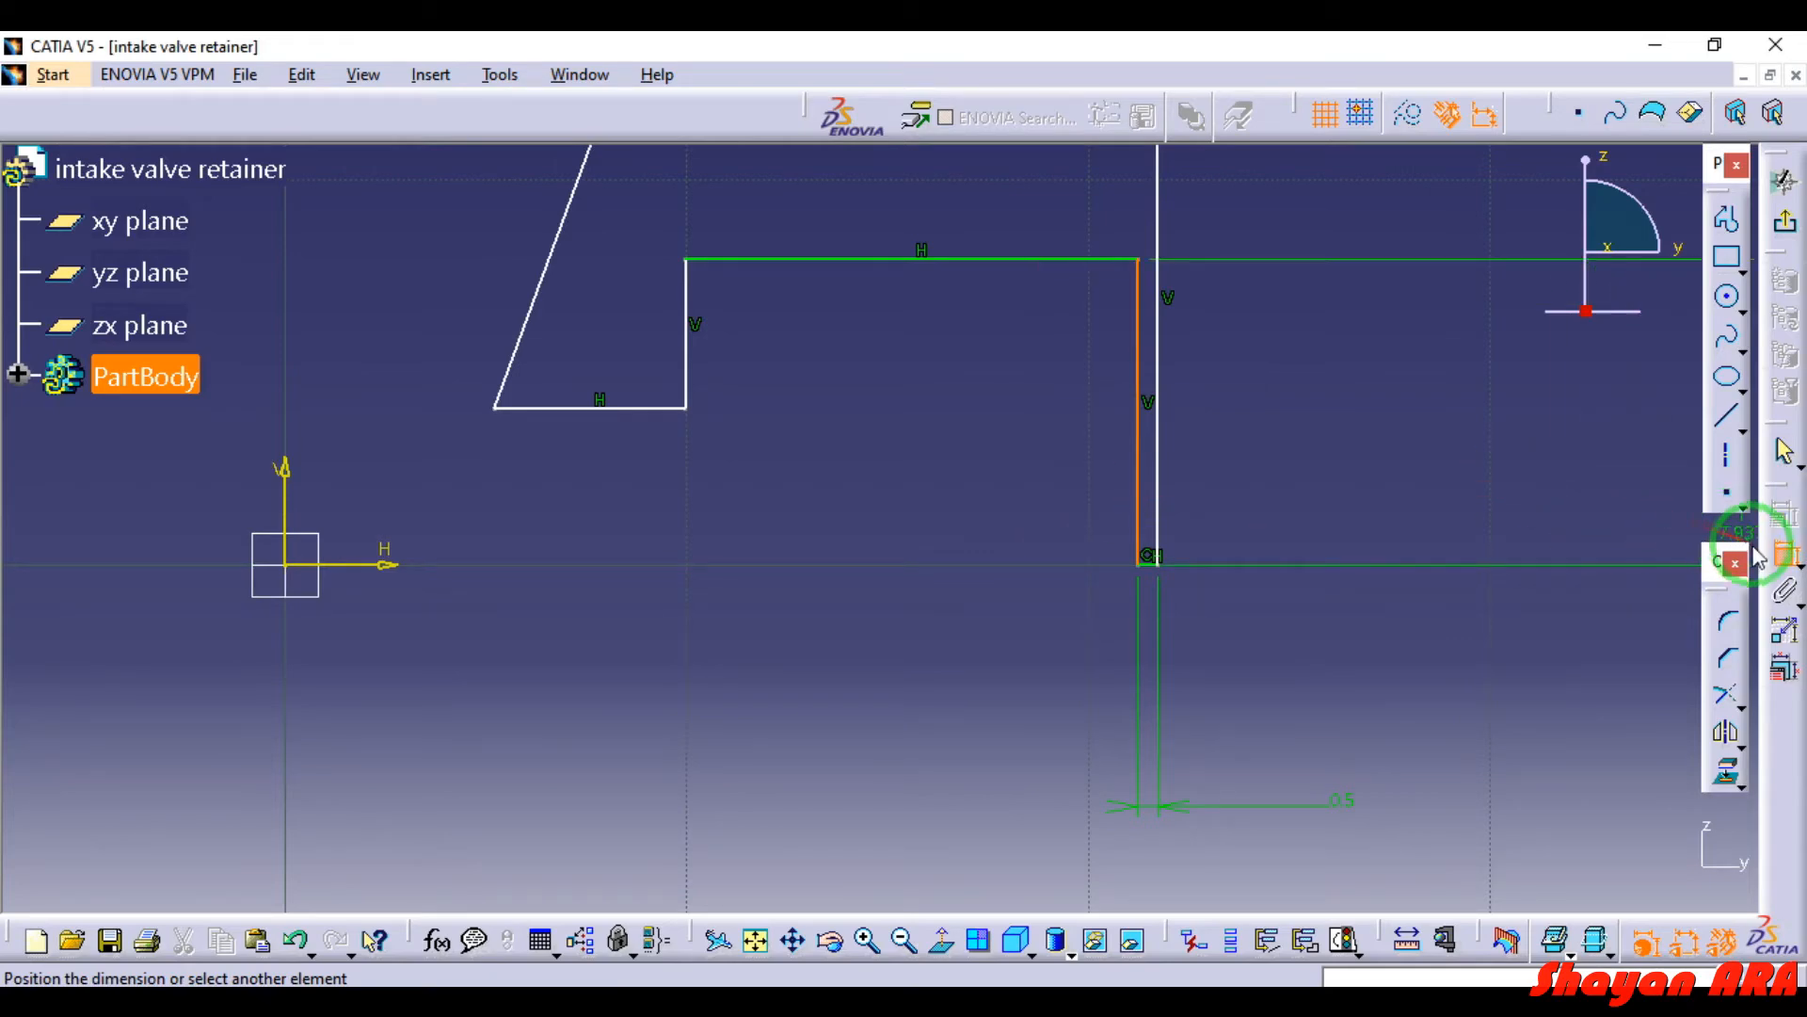
click(1784, 550)
- Dimension the recess's horizontal inner edge and set its width to 2 mm
click(918, 256)
click(1783, 551)
click(989, 667)
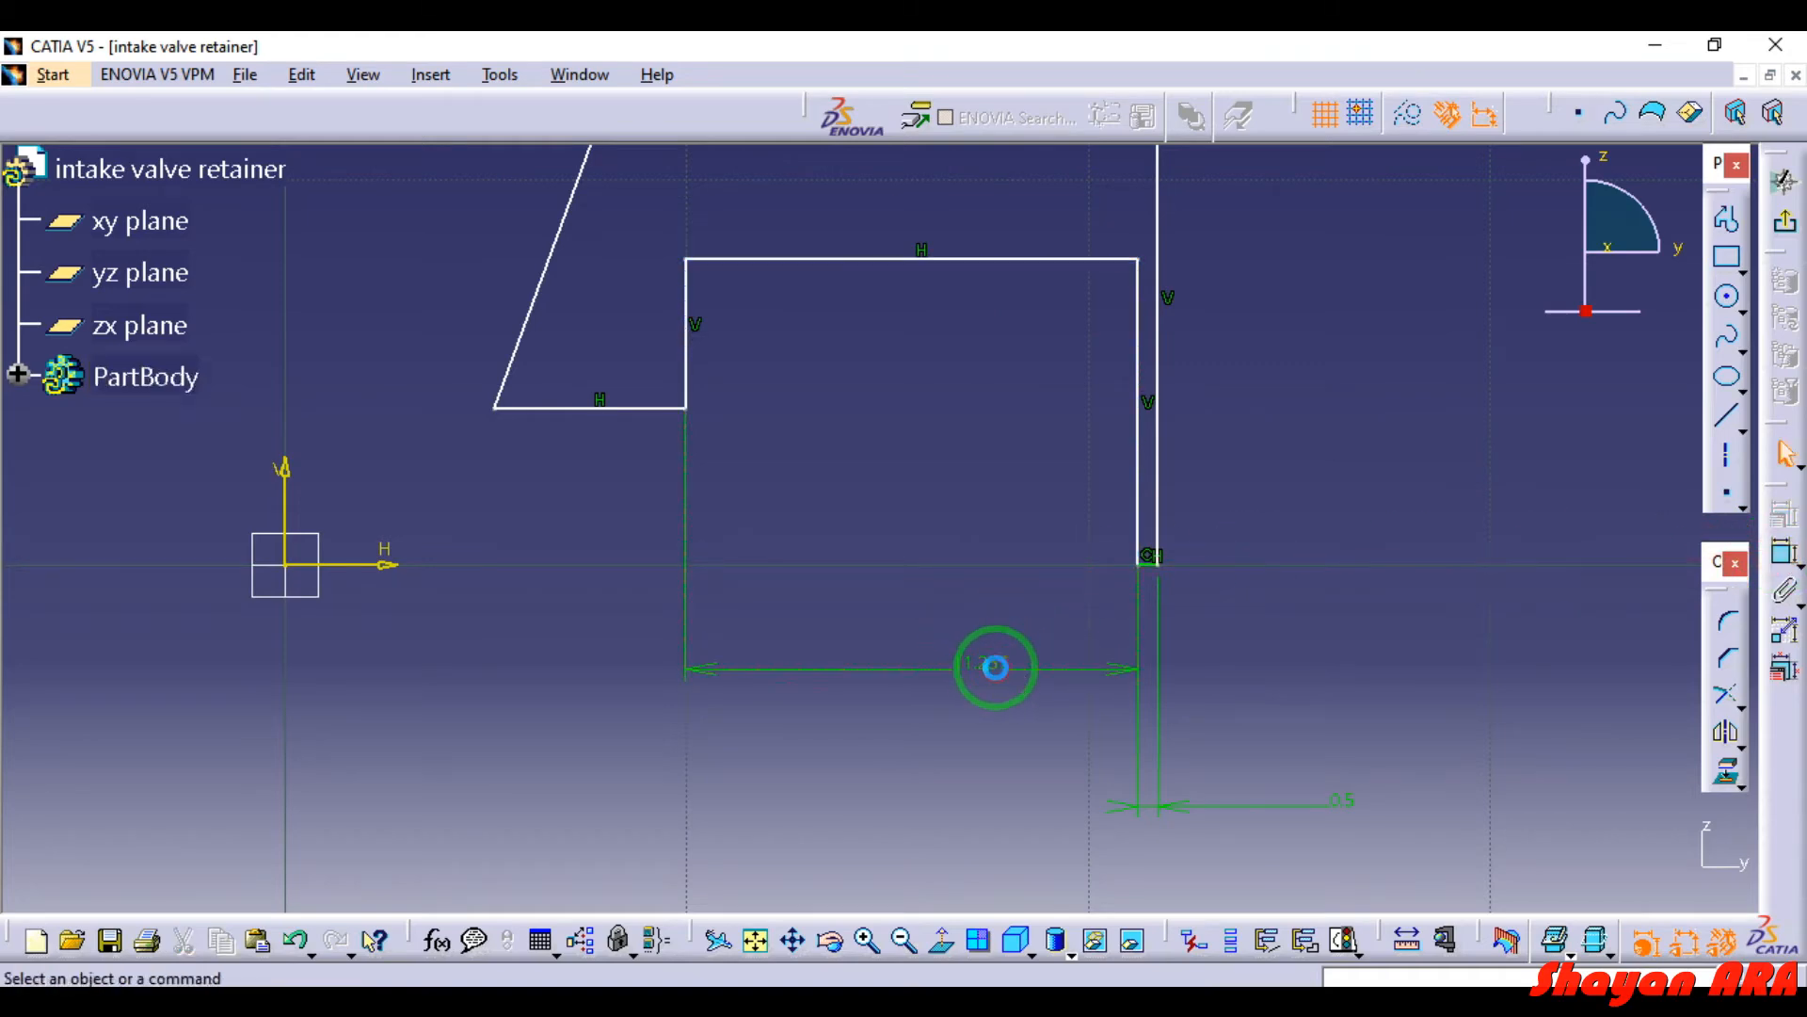
double_click(995, 666)
text(2)
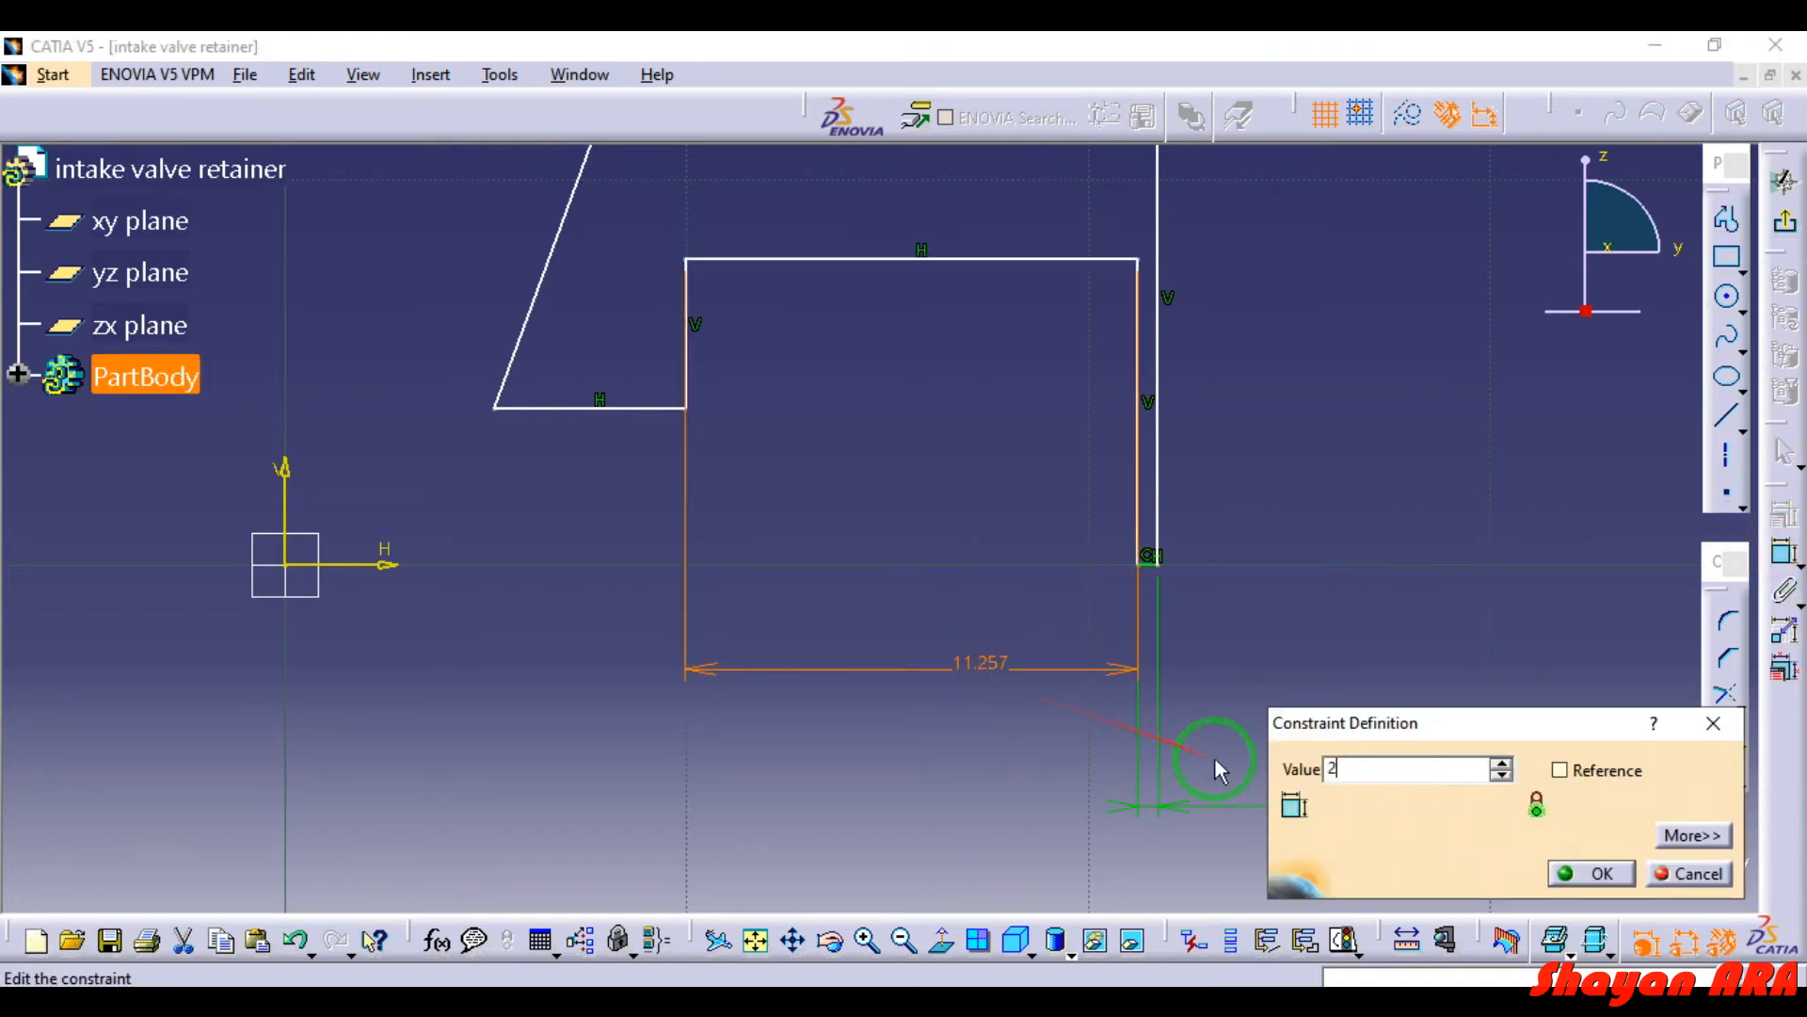
click(1591, 873)
- Lower the recess's horizontal edge, and dimension the recess's short vertical edge as 2.25 mm
mouse_move(1132, 273)
mouse_down()
mouse_move(1118, 395)
mouse_move(1077, 387)
mouse_move(998, 426)
mouse_move(920, 502)
mouse_up()
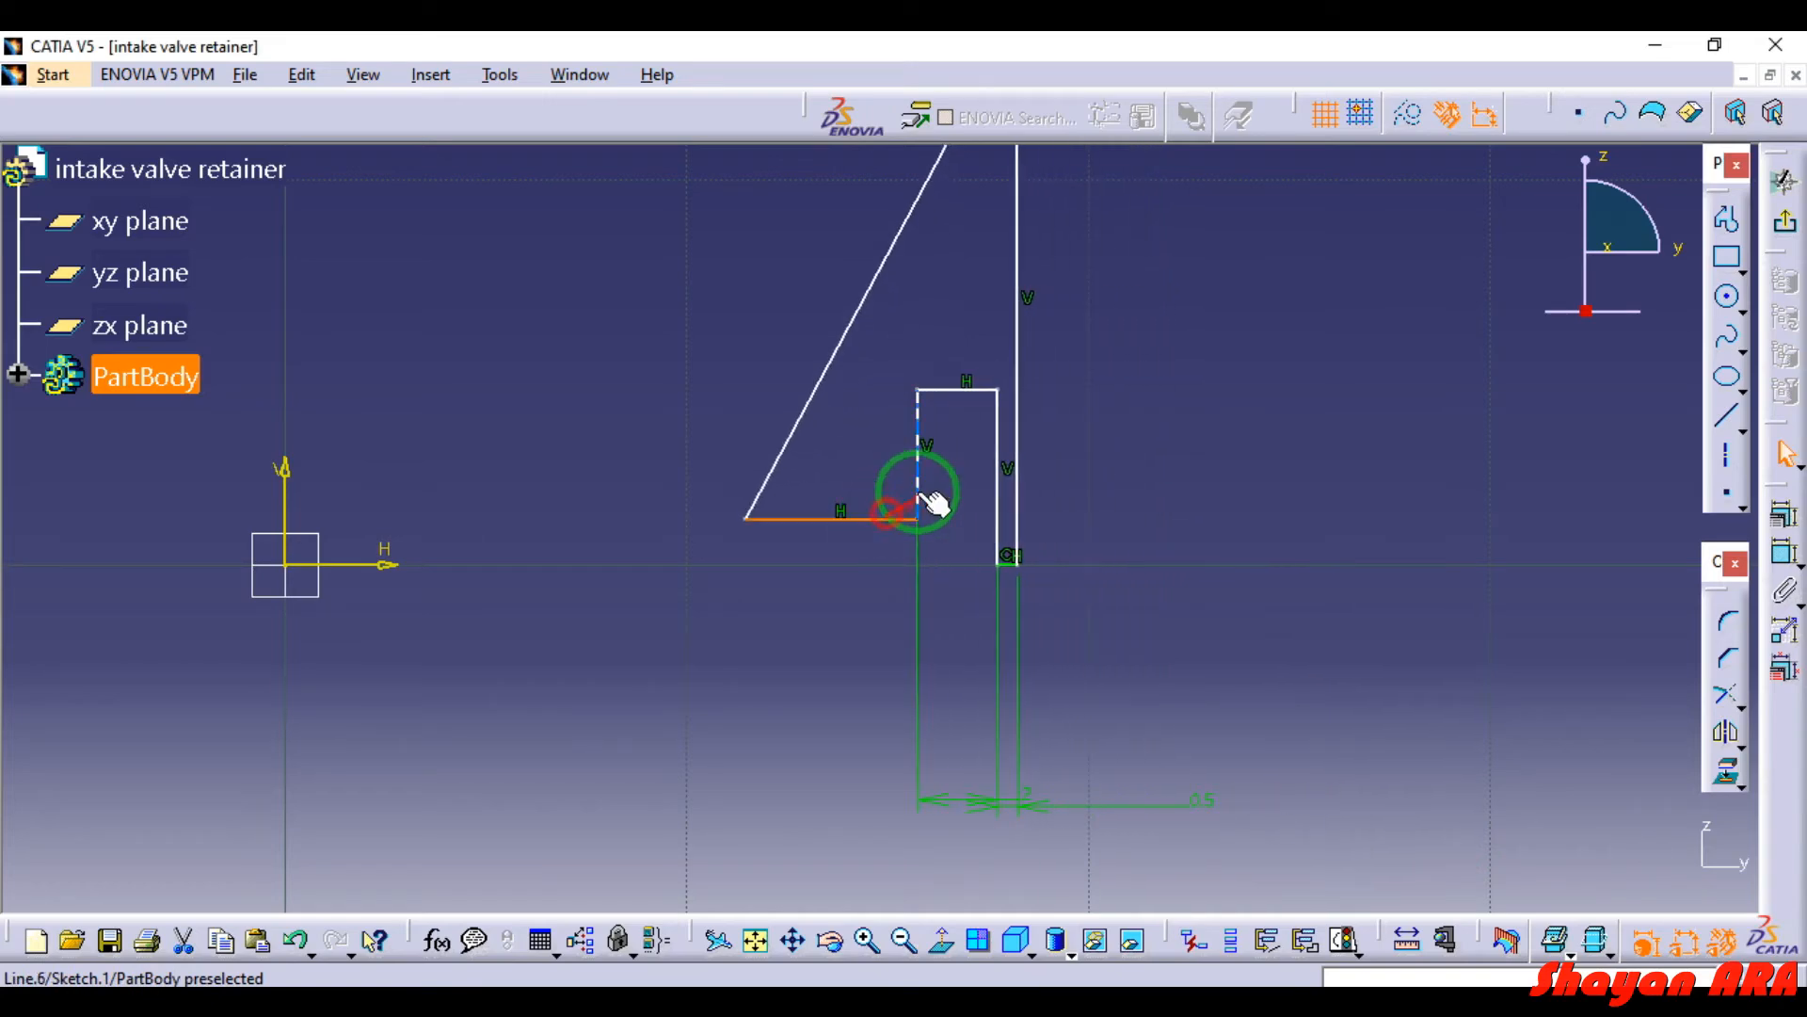
click(1730, 542)
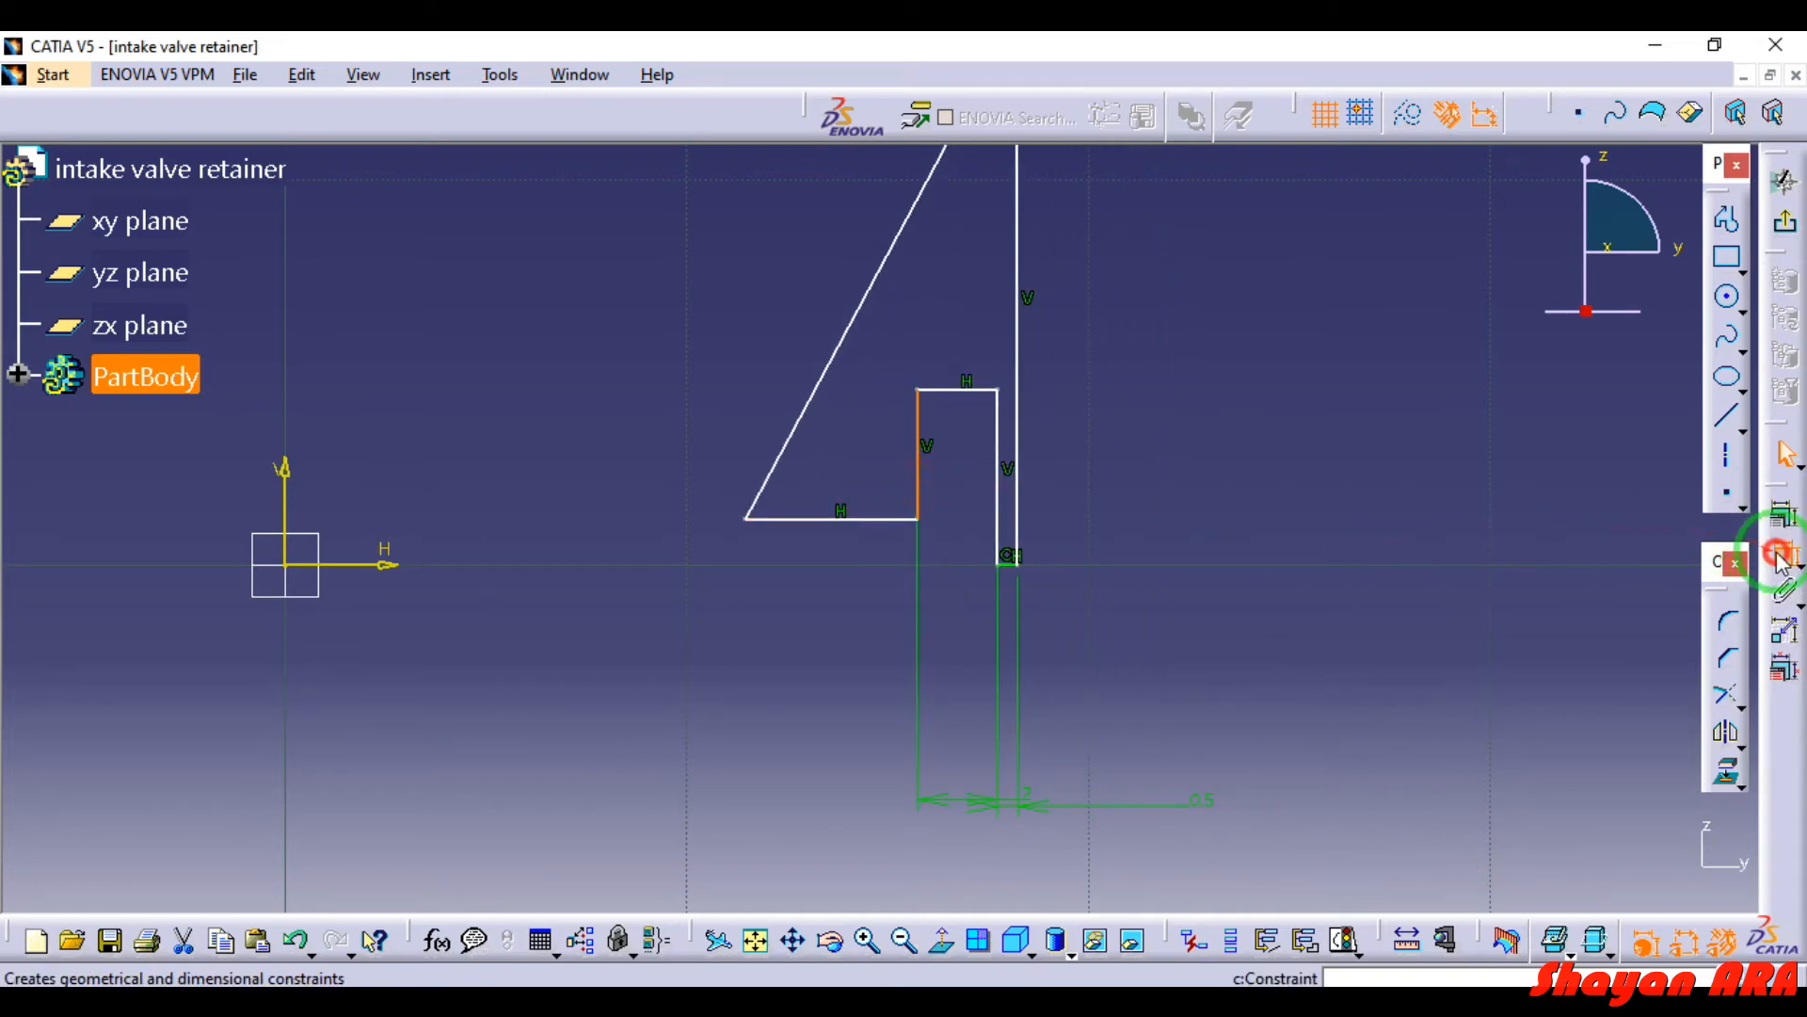
double_click(1412, 476)
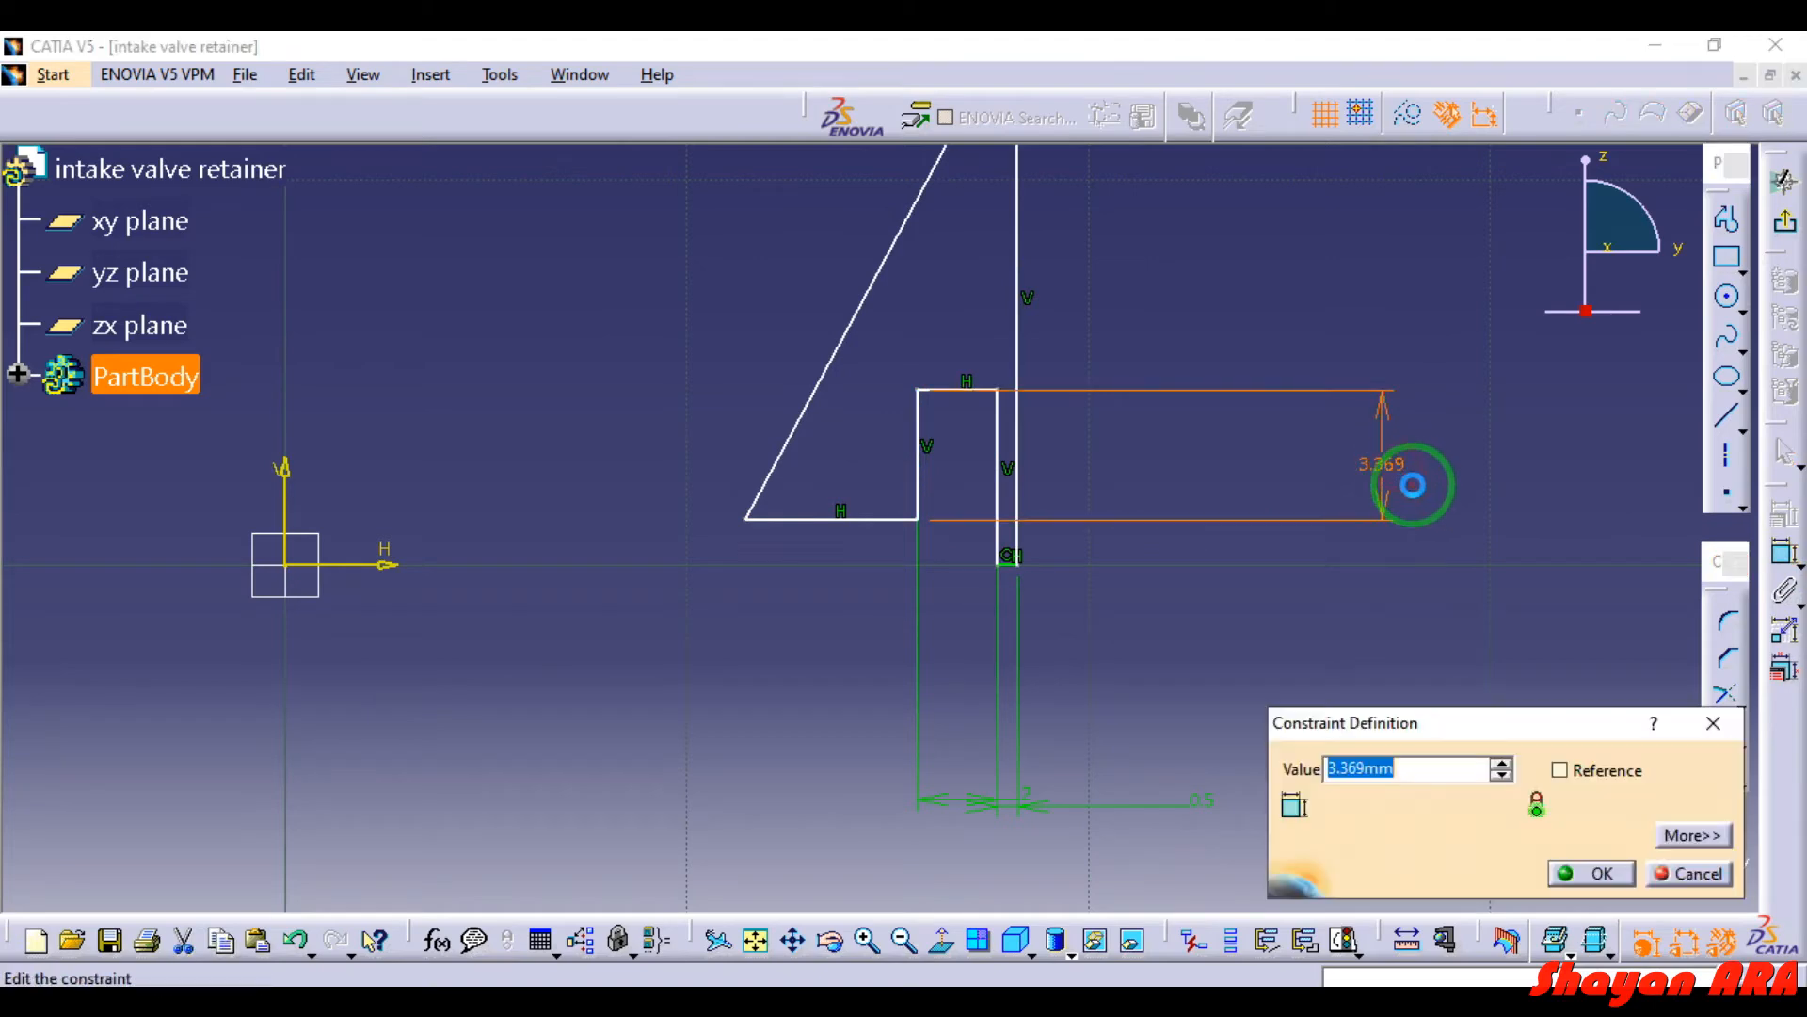
text(2.25)
click(1591, 873)
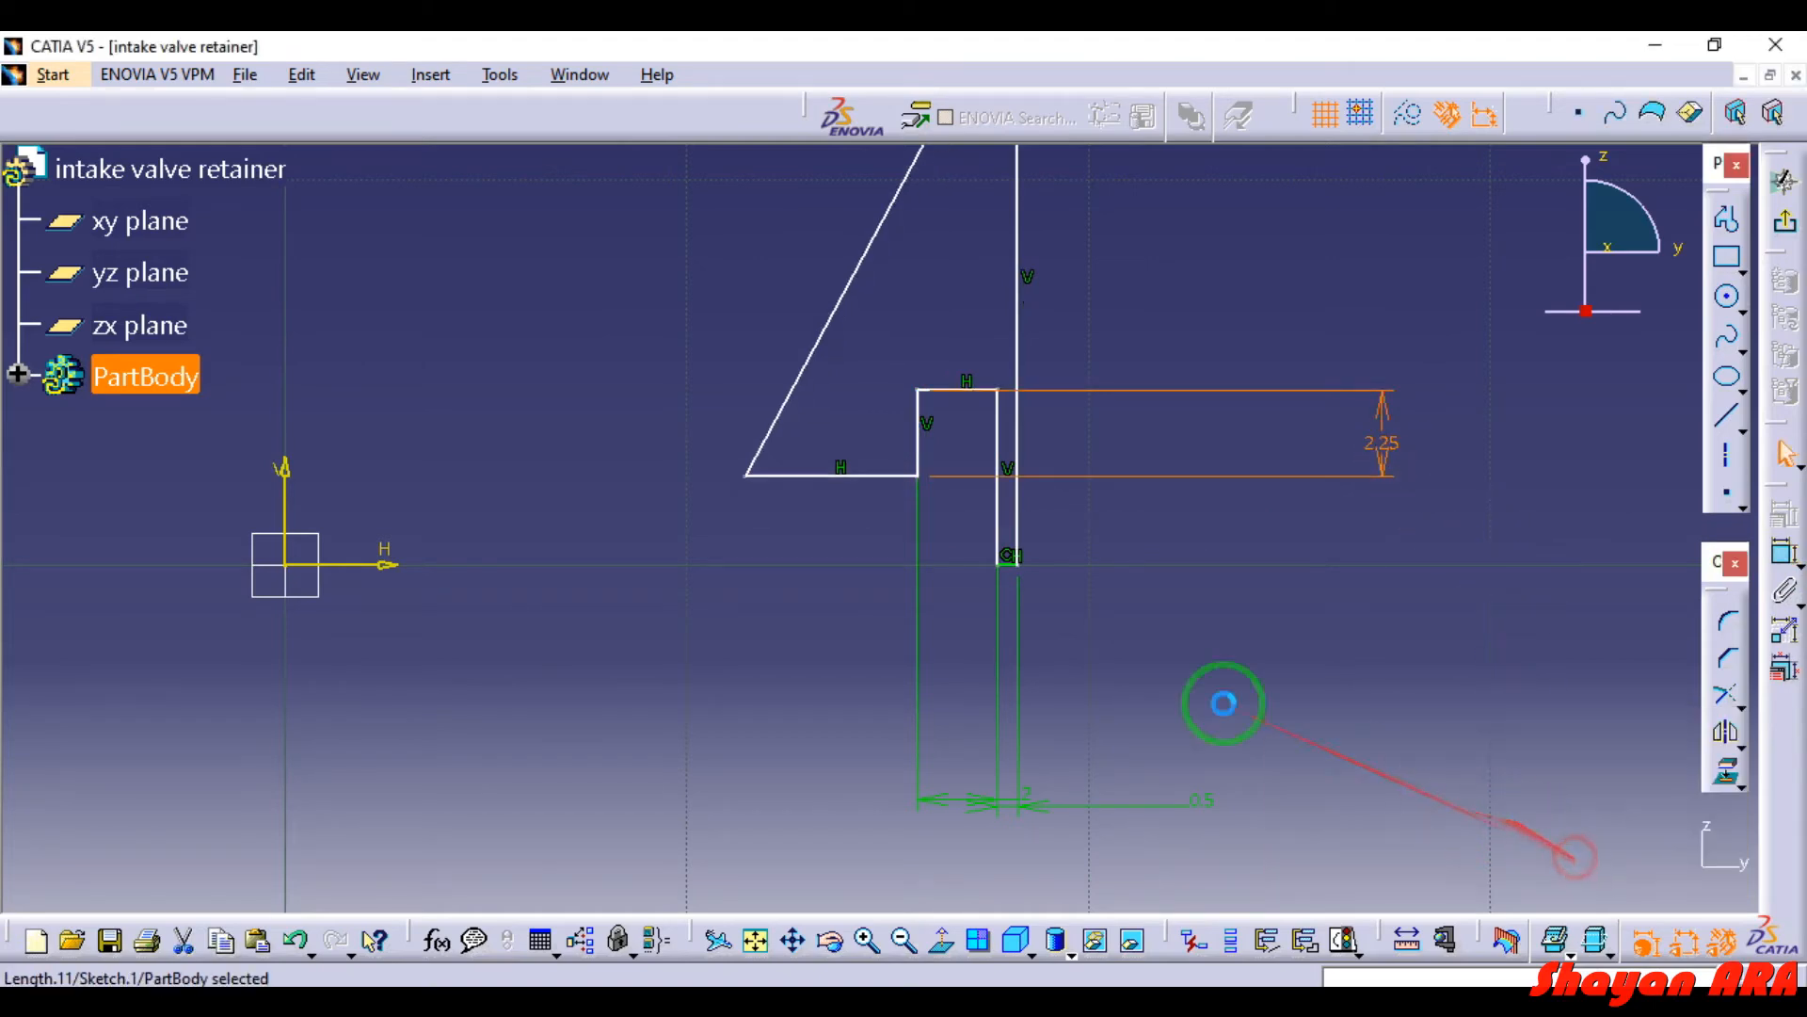
- Constrain the angle between the slanted edge and the horizontal lower edge to 60 degrees
click(853, 477)
ctrl+click(801, 392)
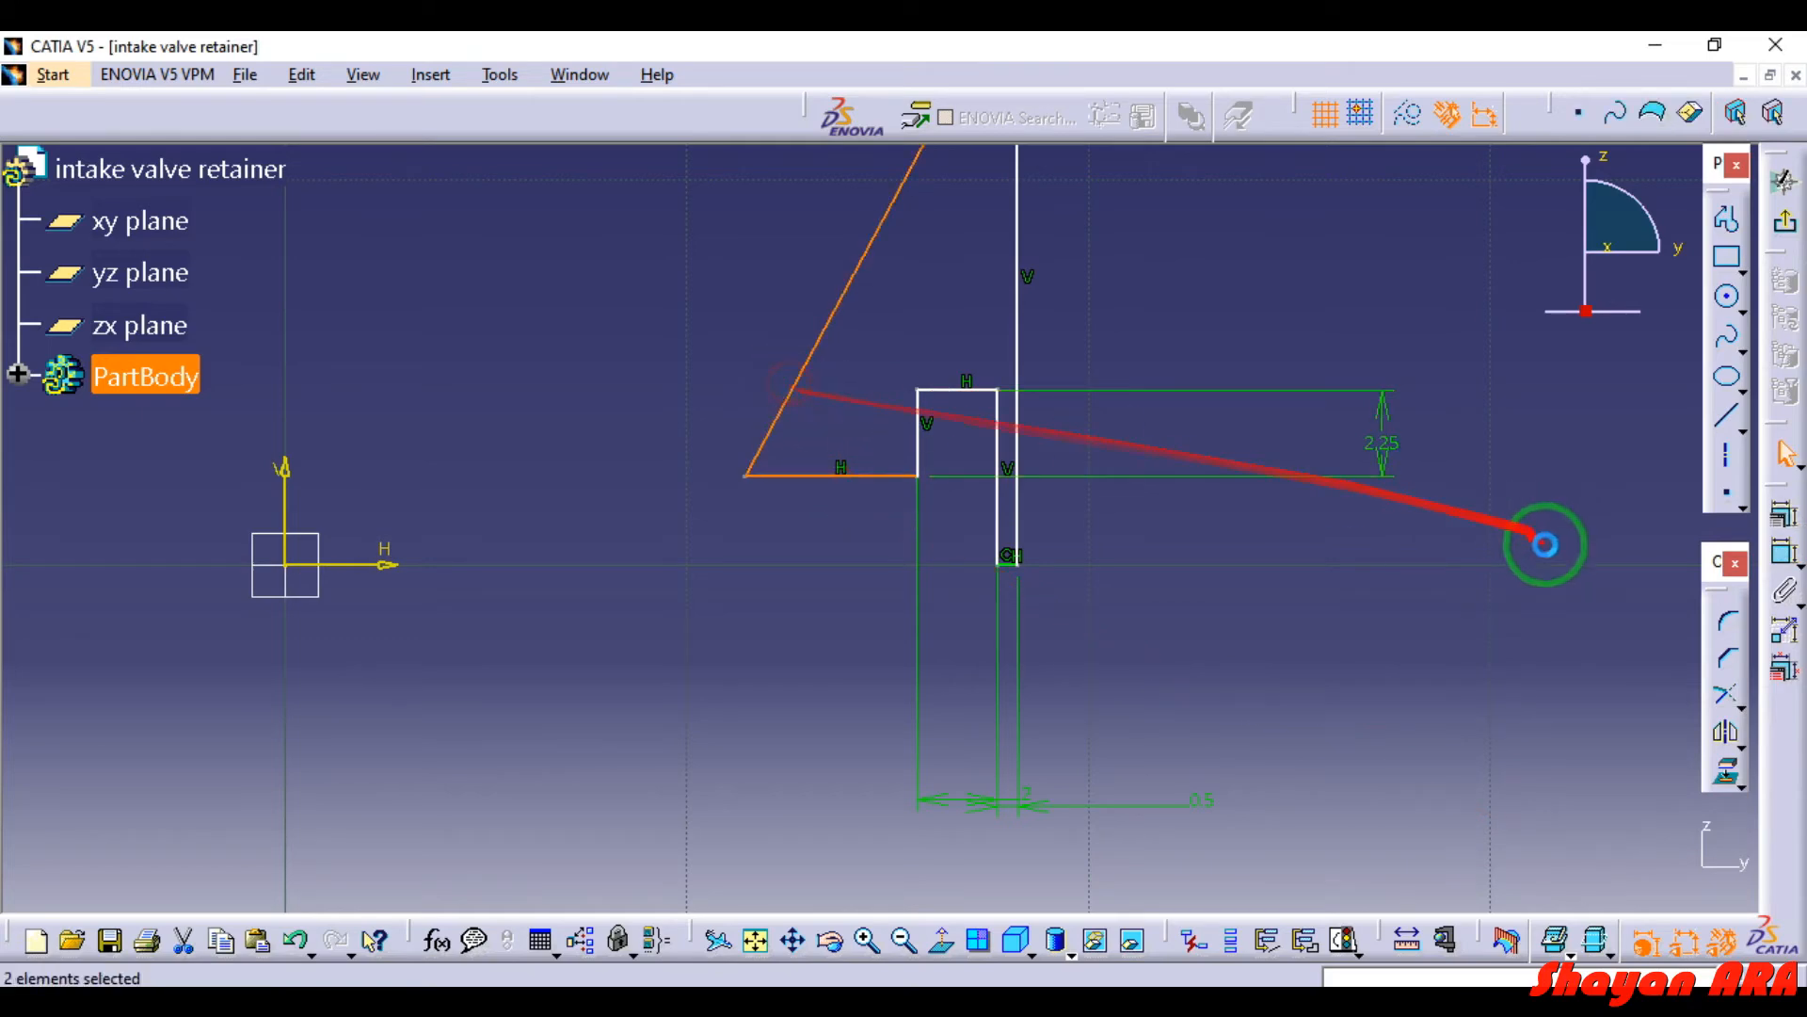
click(1782, 560)
click(852, 431)
double_click(852, 424)
text(60)
click(1577, 871)
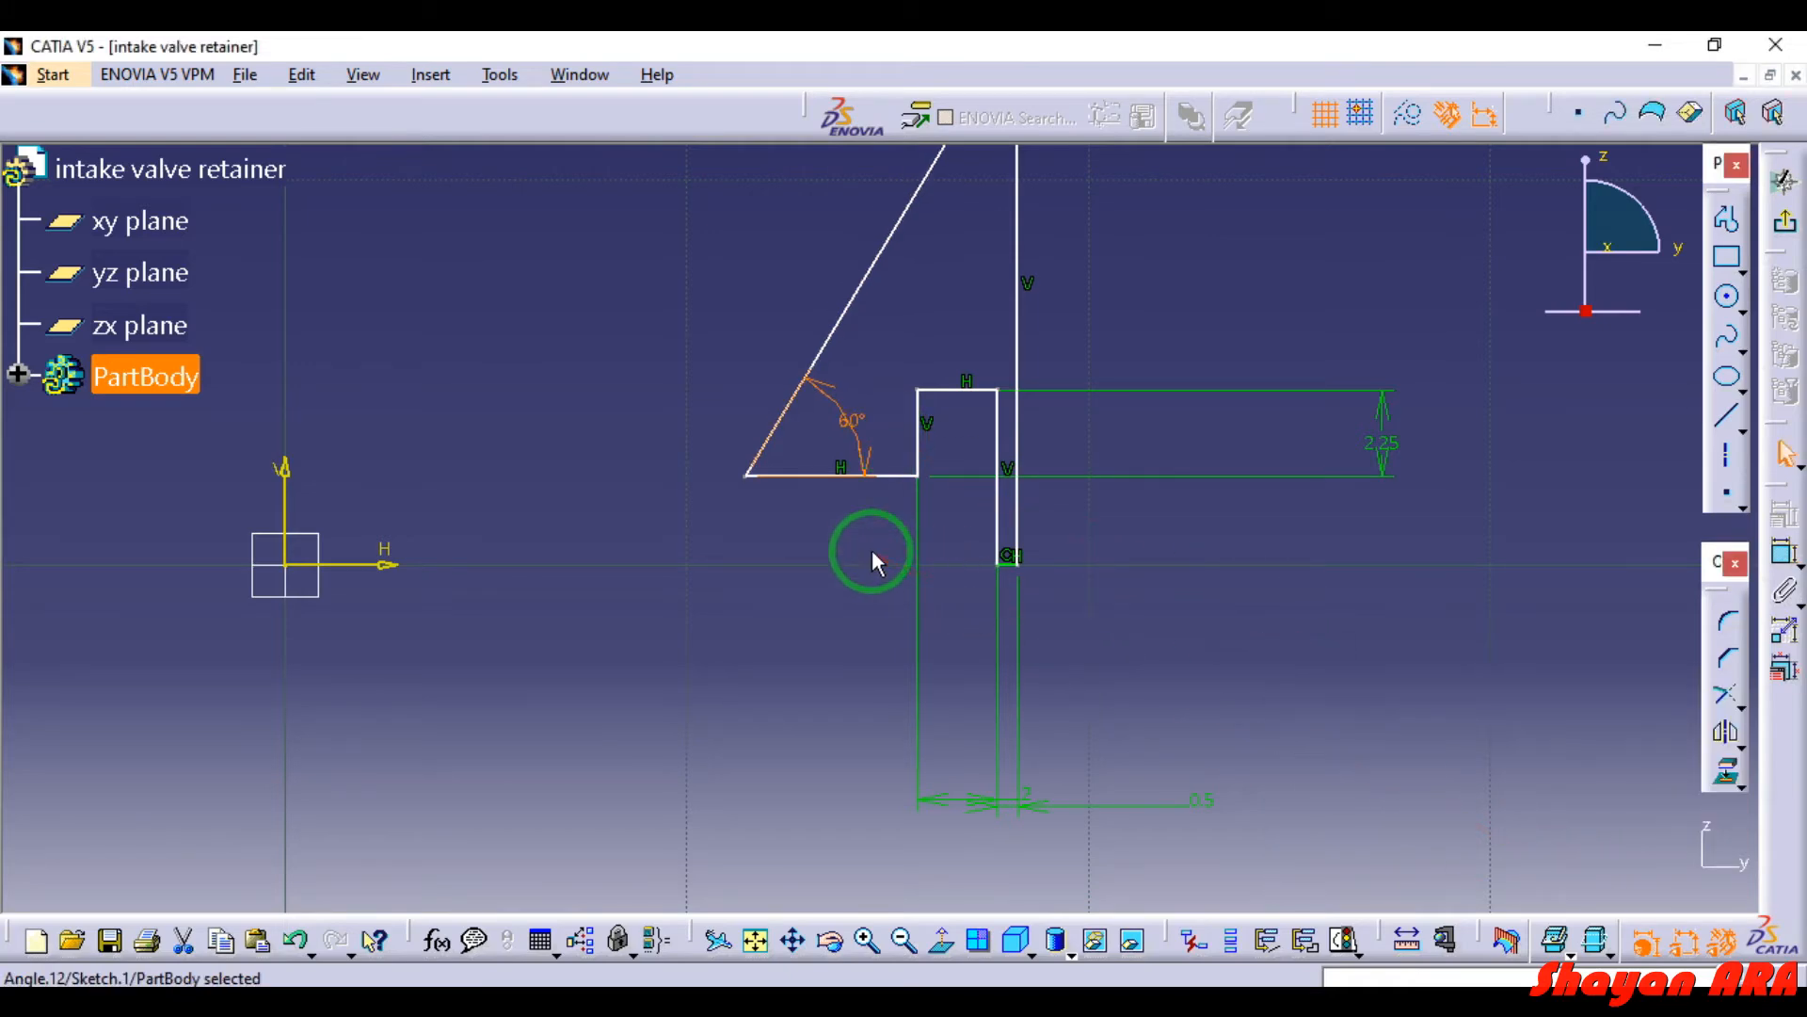
- Dimension the outer vertical side as 3.5 mm and move the recess's horizontal edge down inside the profile
click(744, 476)
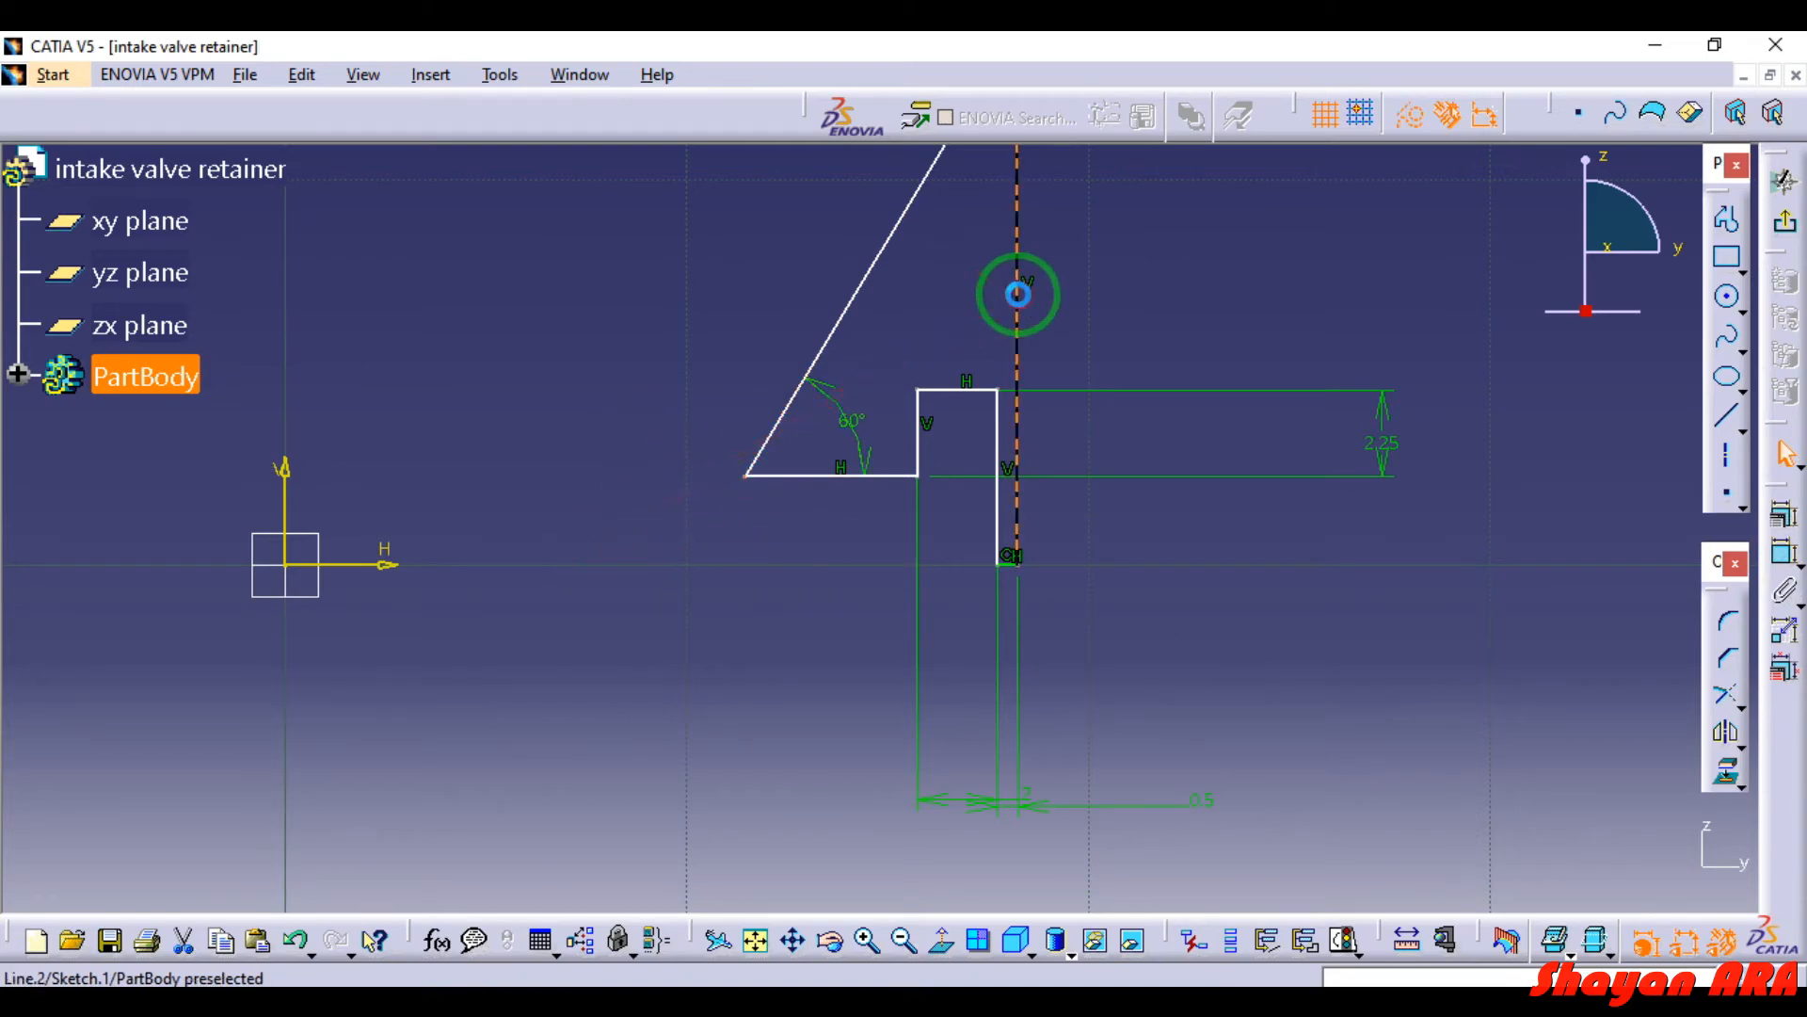
ctrl+click(1018, 288)
click(1786, 552)
click(1192, 307)
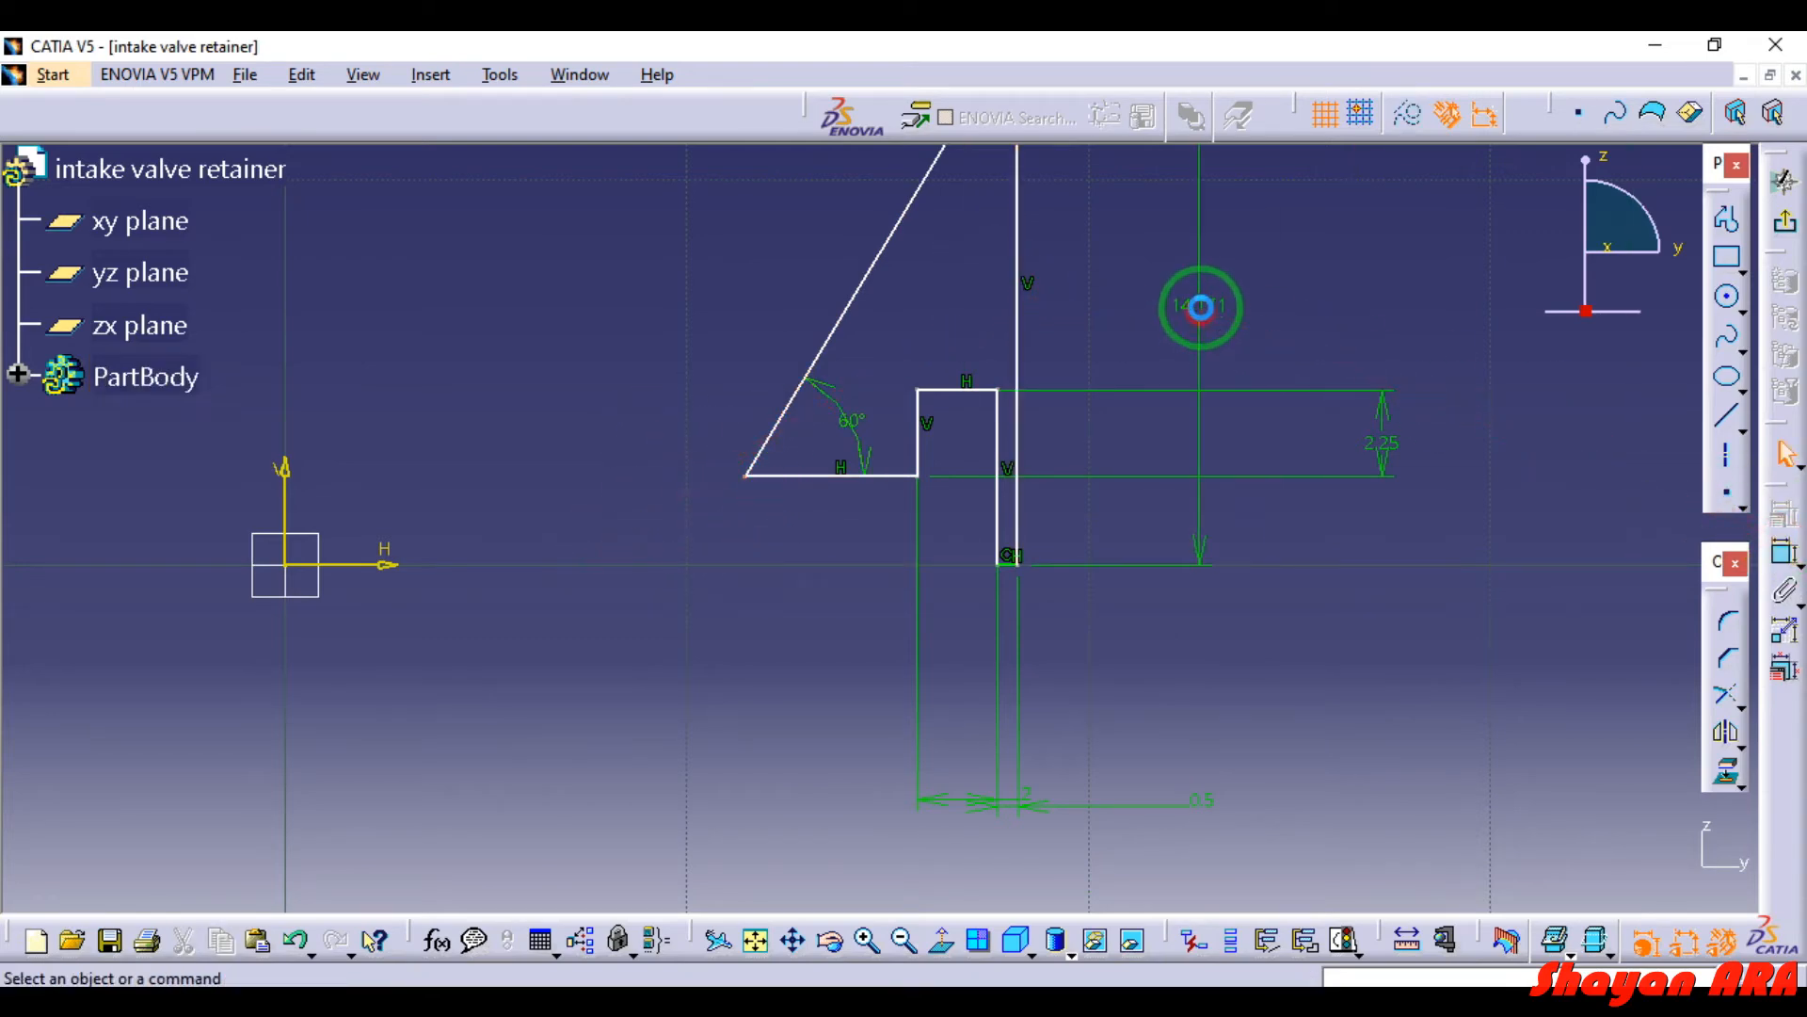
double_click(1196, 303)
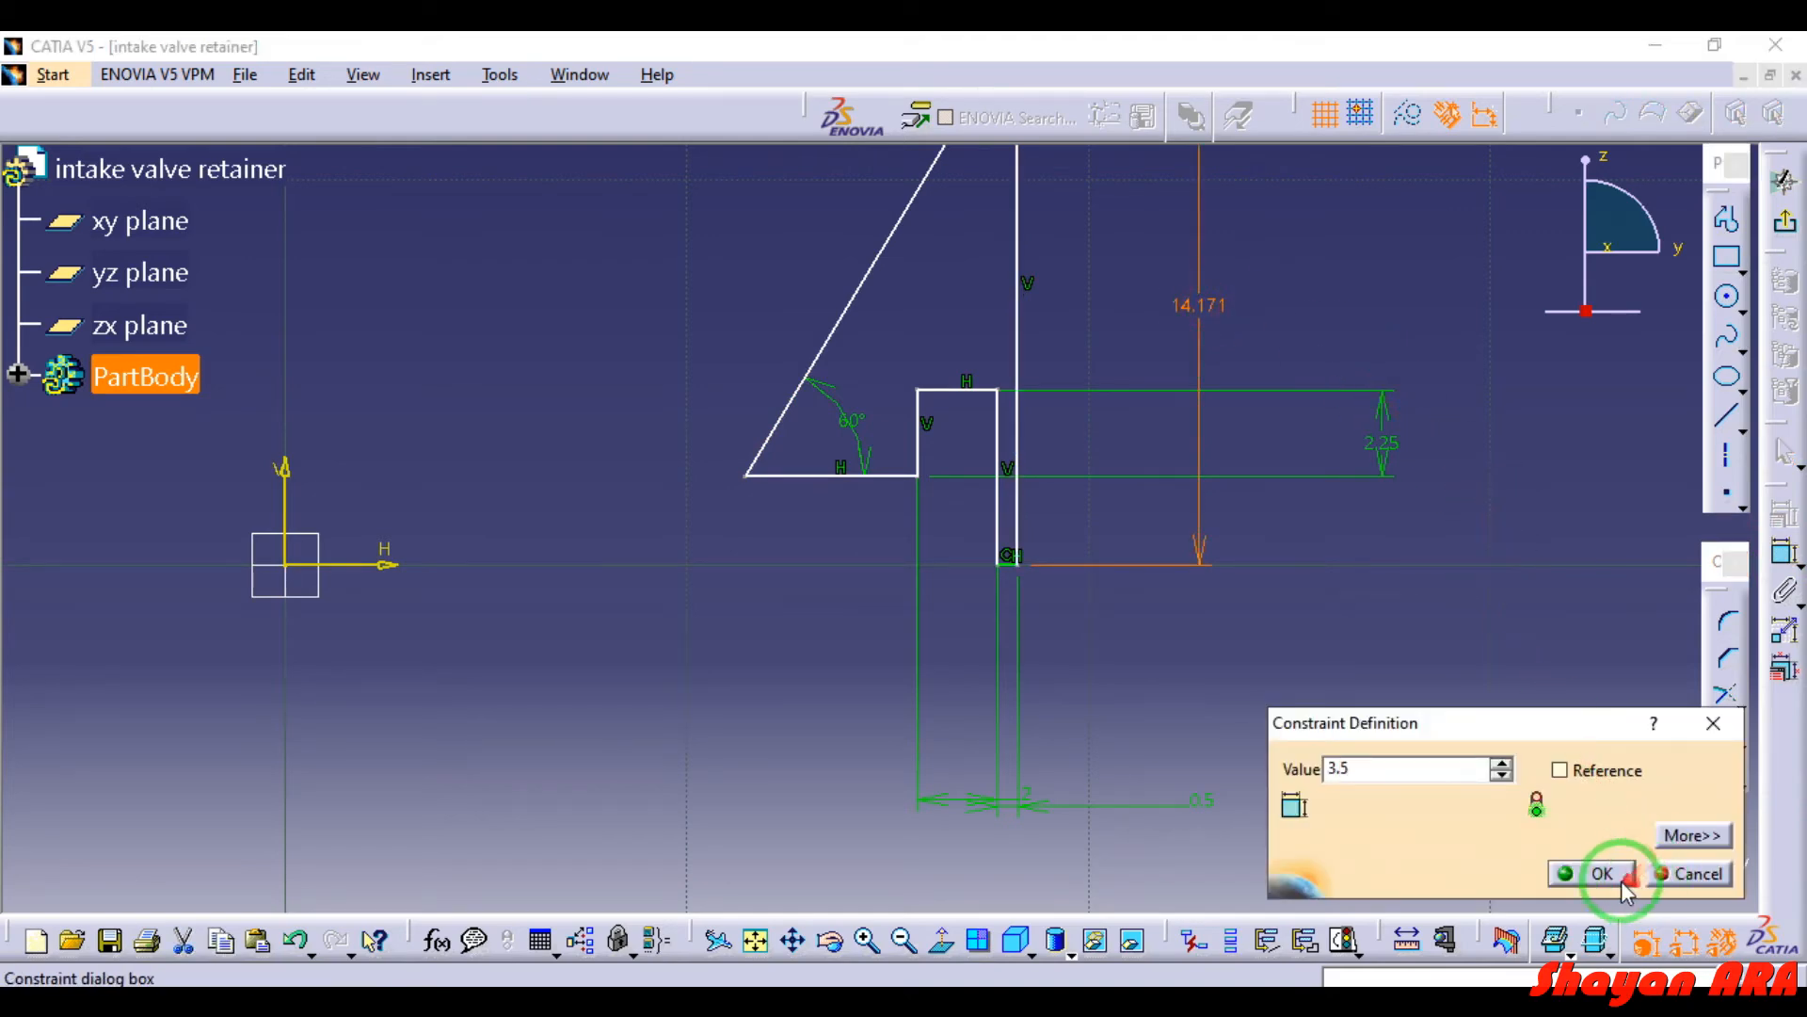
click(1591, 873)
mouse_move(969, 389)
mouse_down()
mouse_move(972, 467)
mouse_move(950, 471)
mouse_up()
- Dimension the horizontal distance from the vertical axis to the slanted edge's lower corner and set it to 3 mm
click(715, 560)
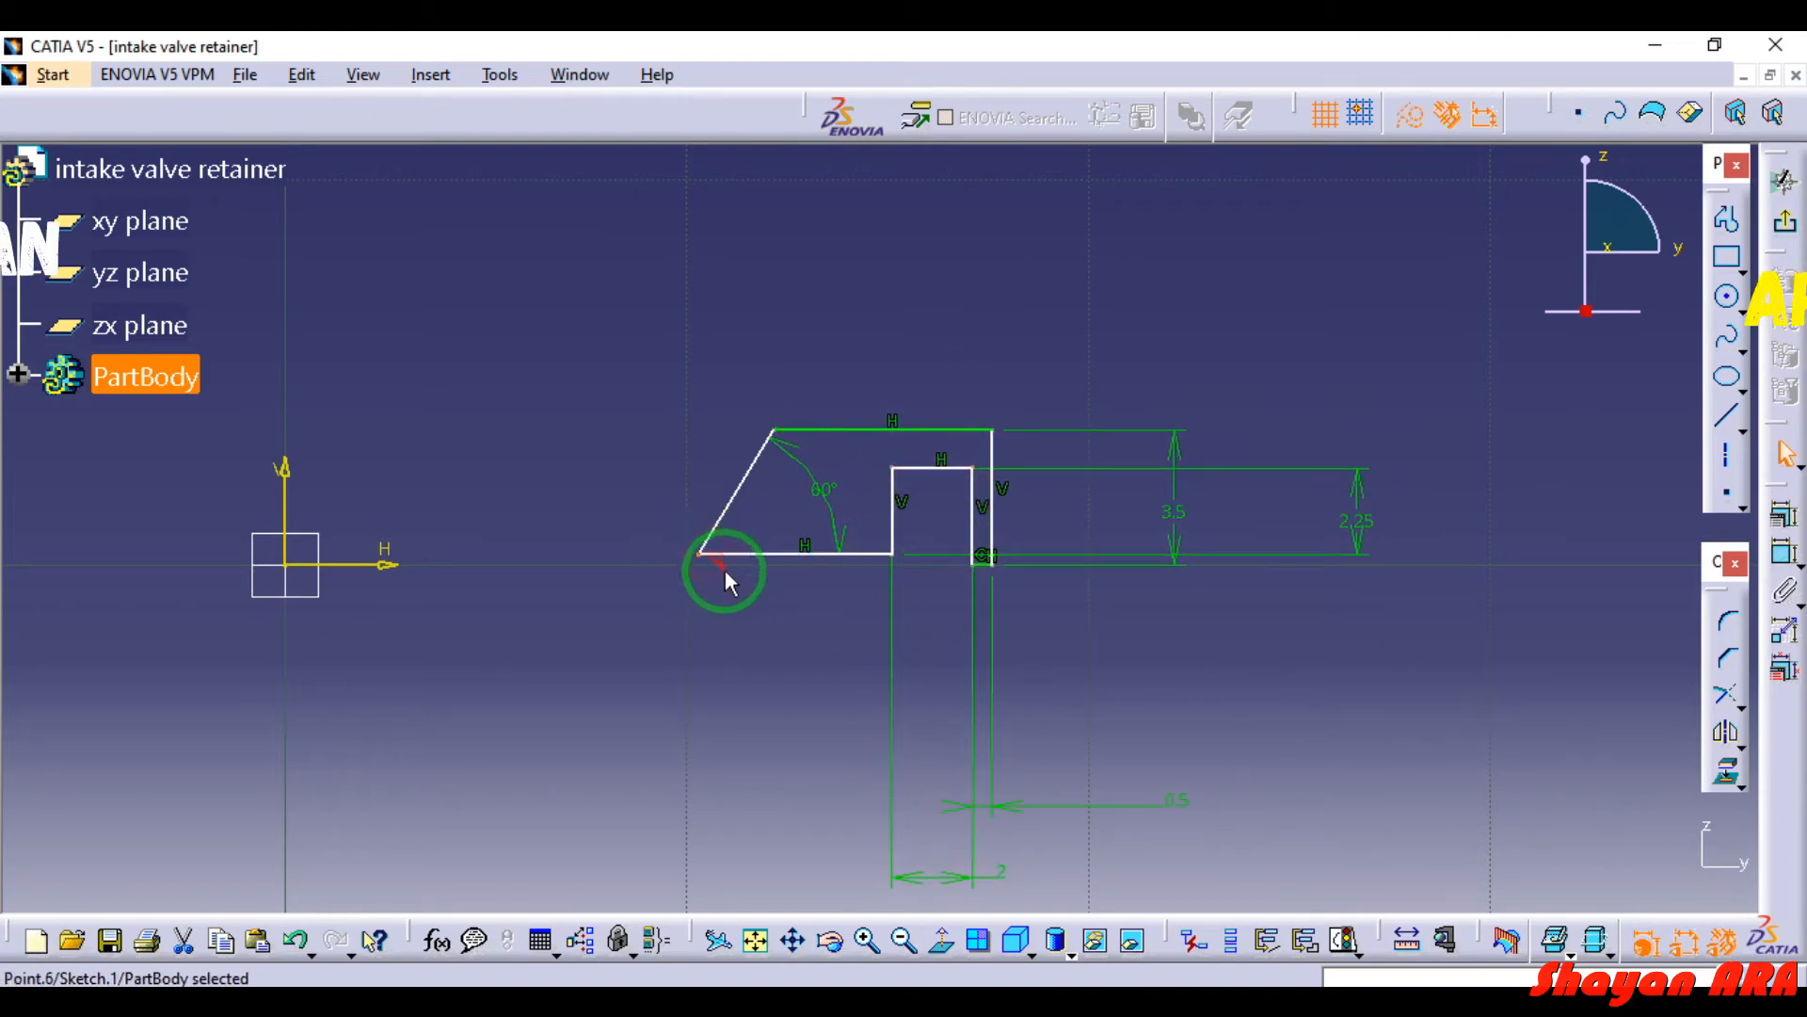
click(283, 467)
ctrl+click(848, 539)
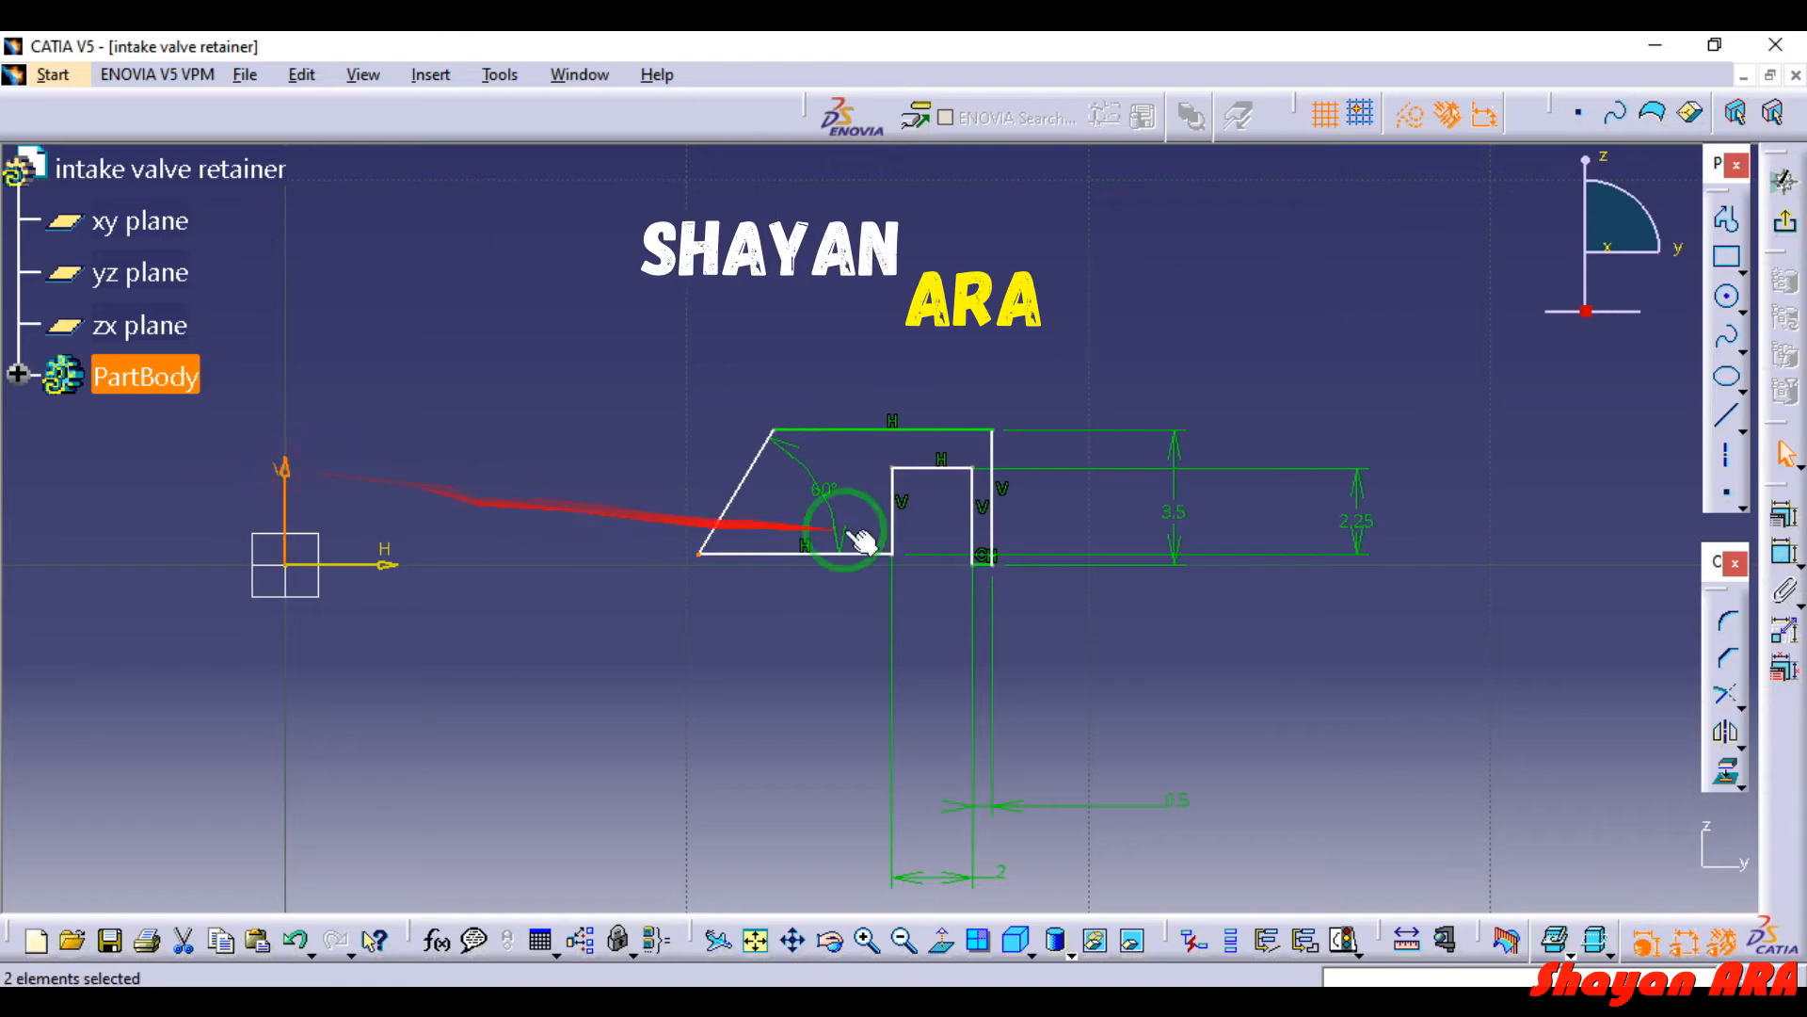
click(1783, 553)
click(404, 354)
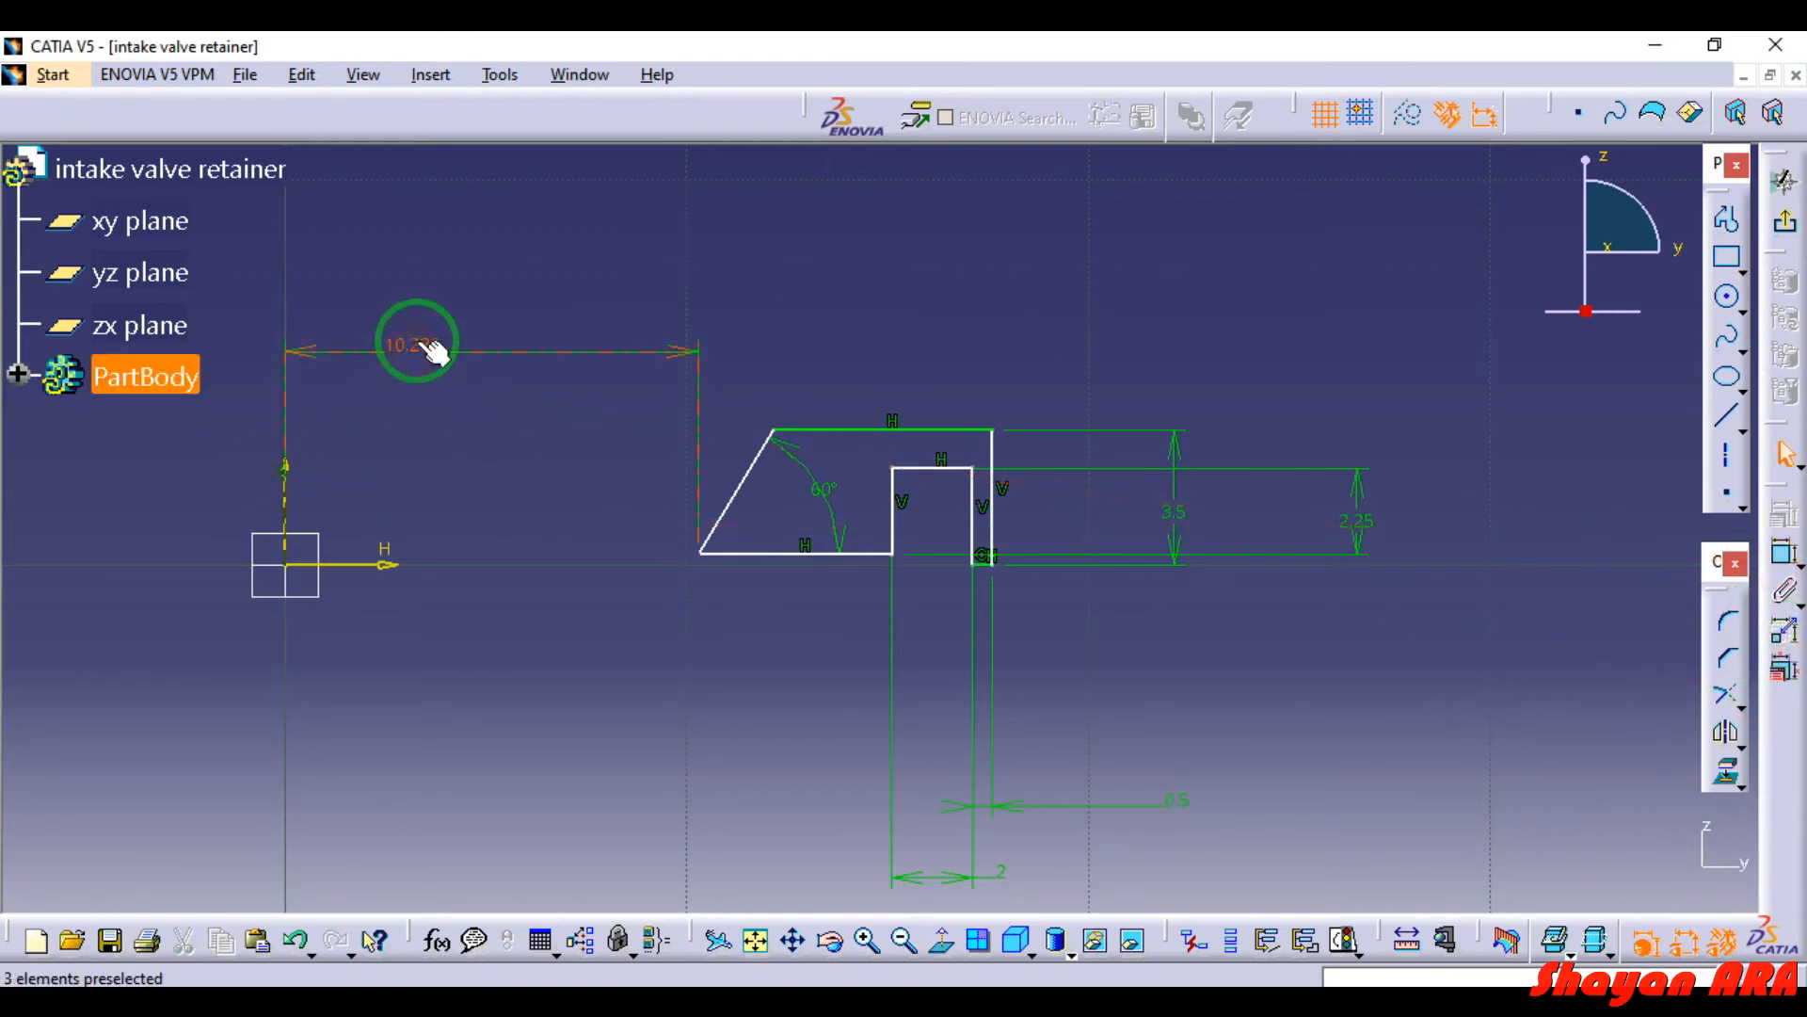
double_click(414, 347)
text(3)
click(1590, 872)
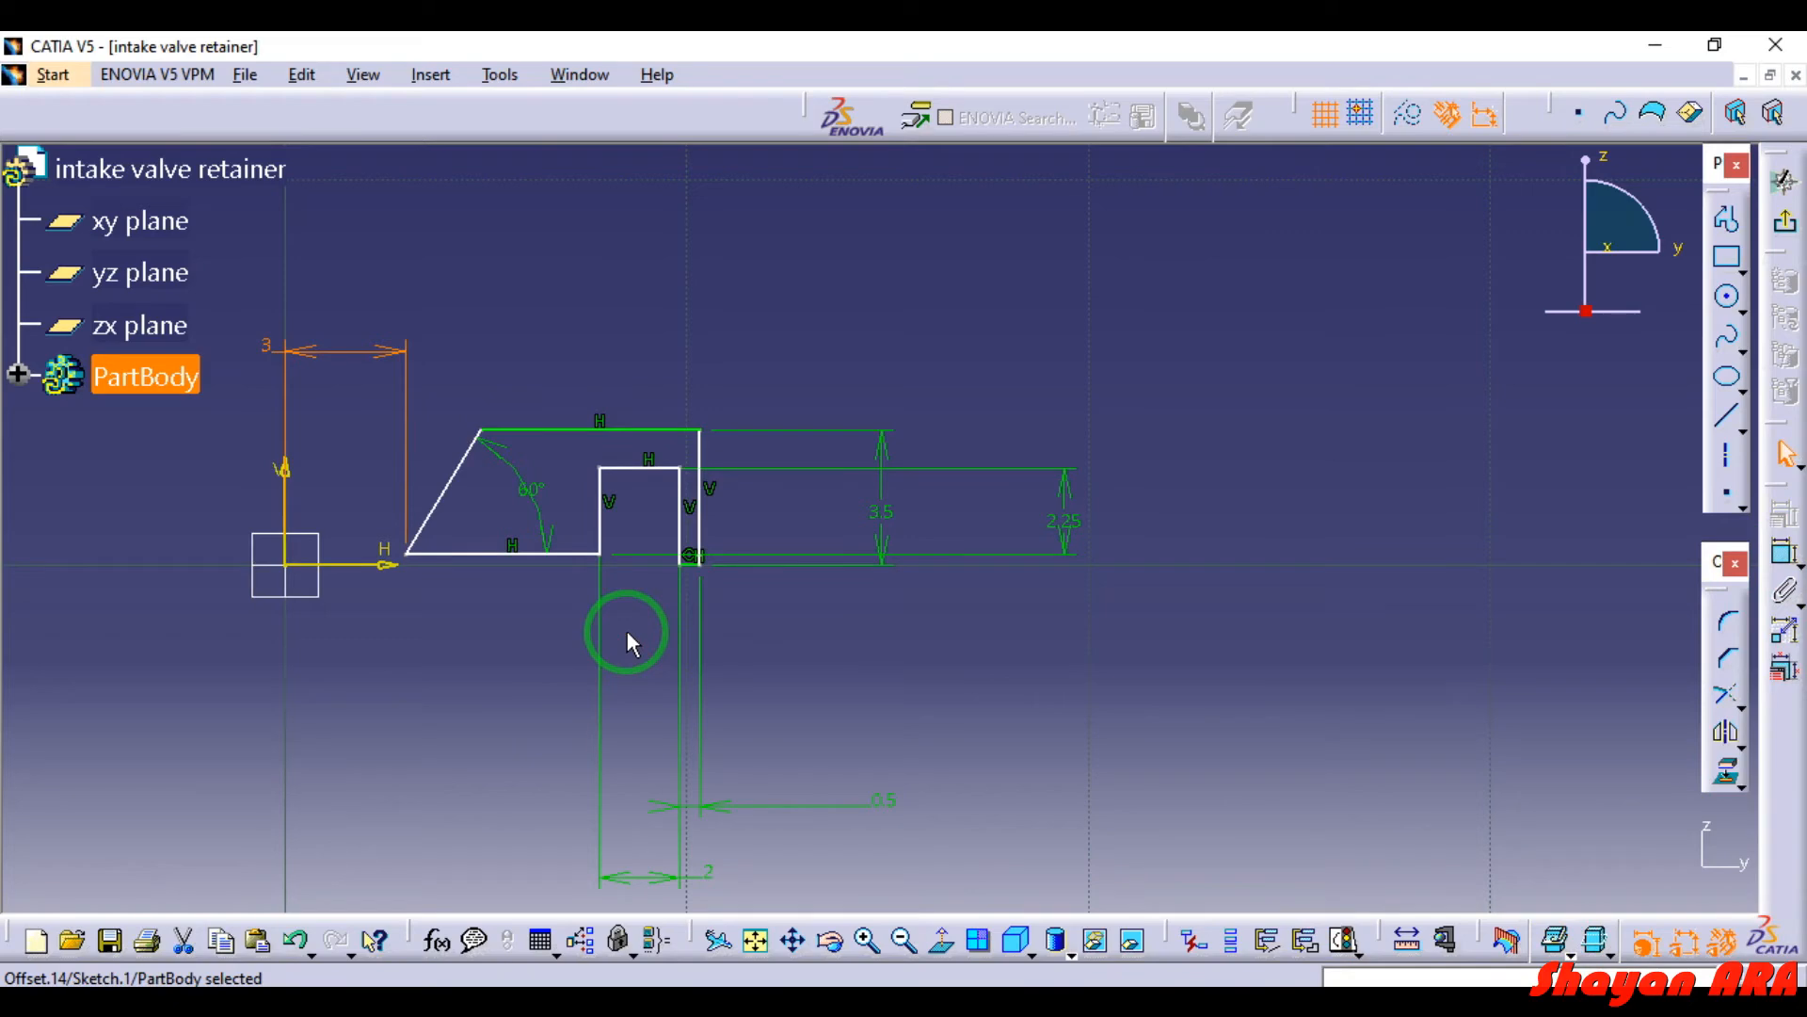
- Dimension the horizontal distance from the vertical axis to the profile's outer upper corner and set it to 8.5 mm
click(704, 429)
ctrl+click(283, 475)
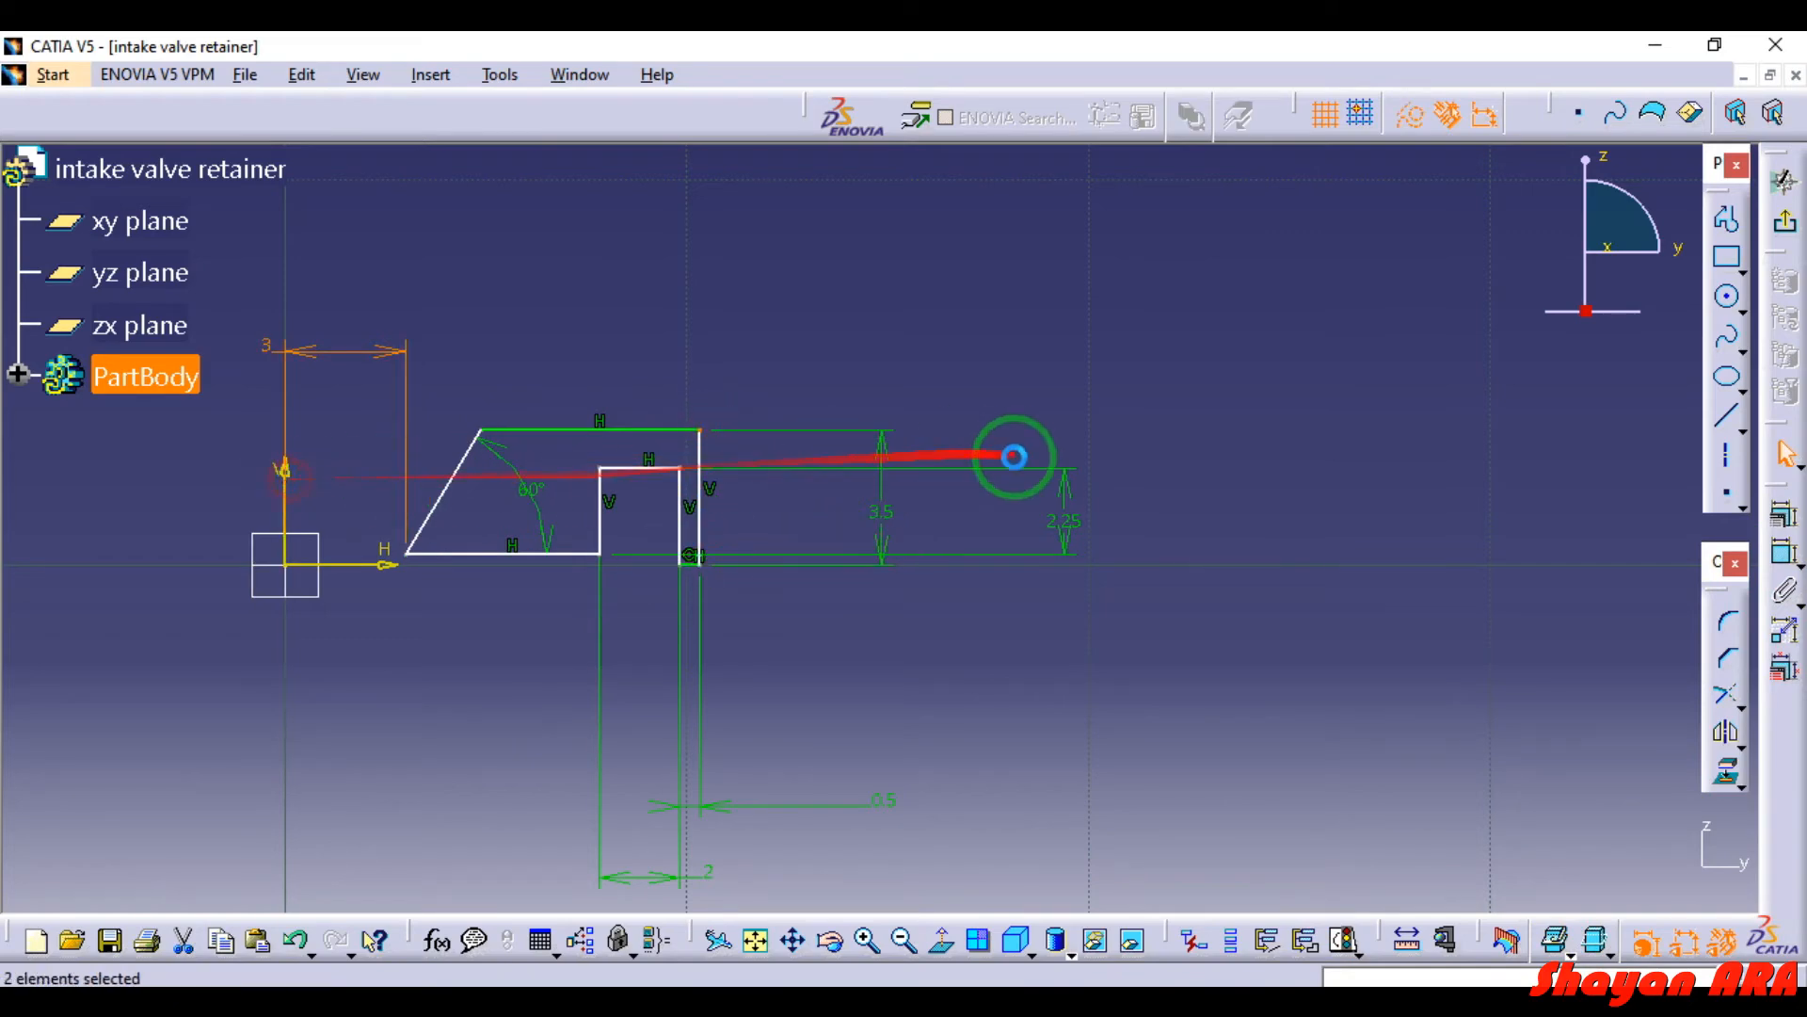
click(1785, 553)
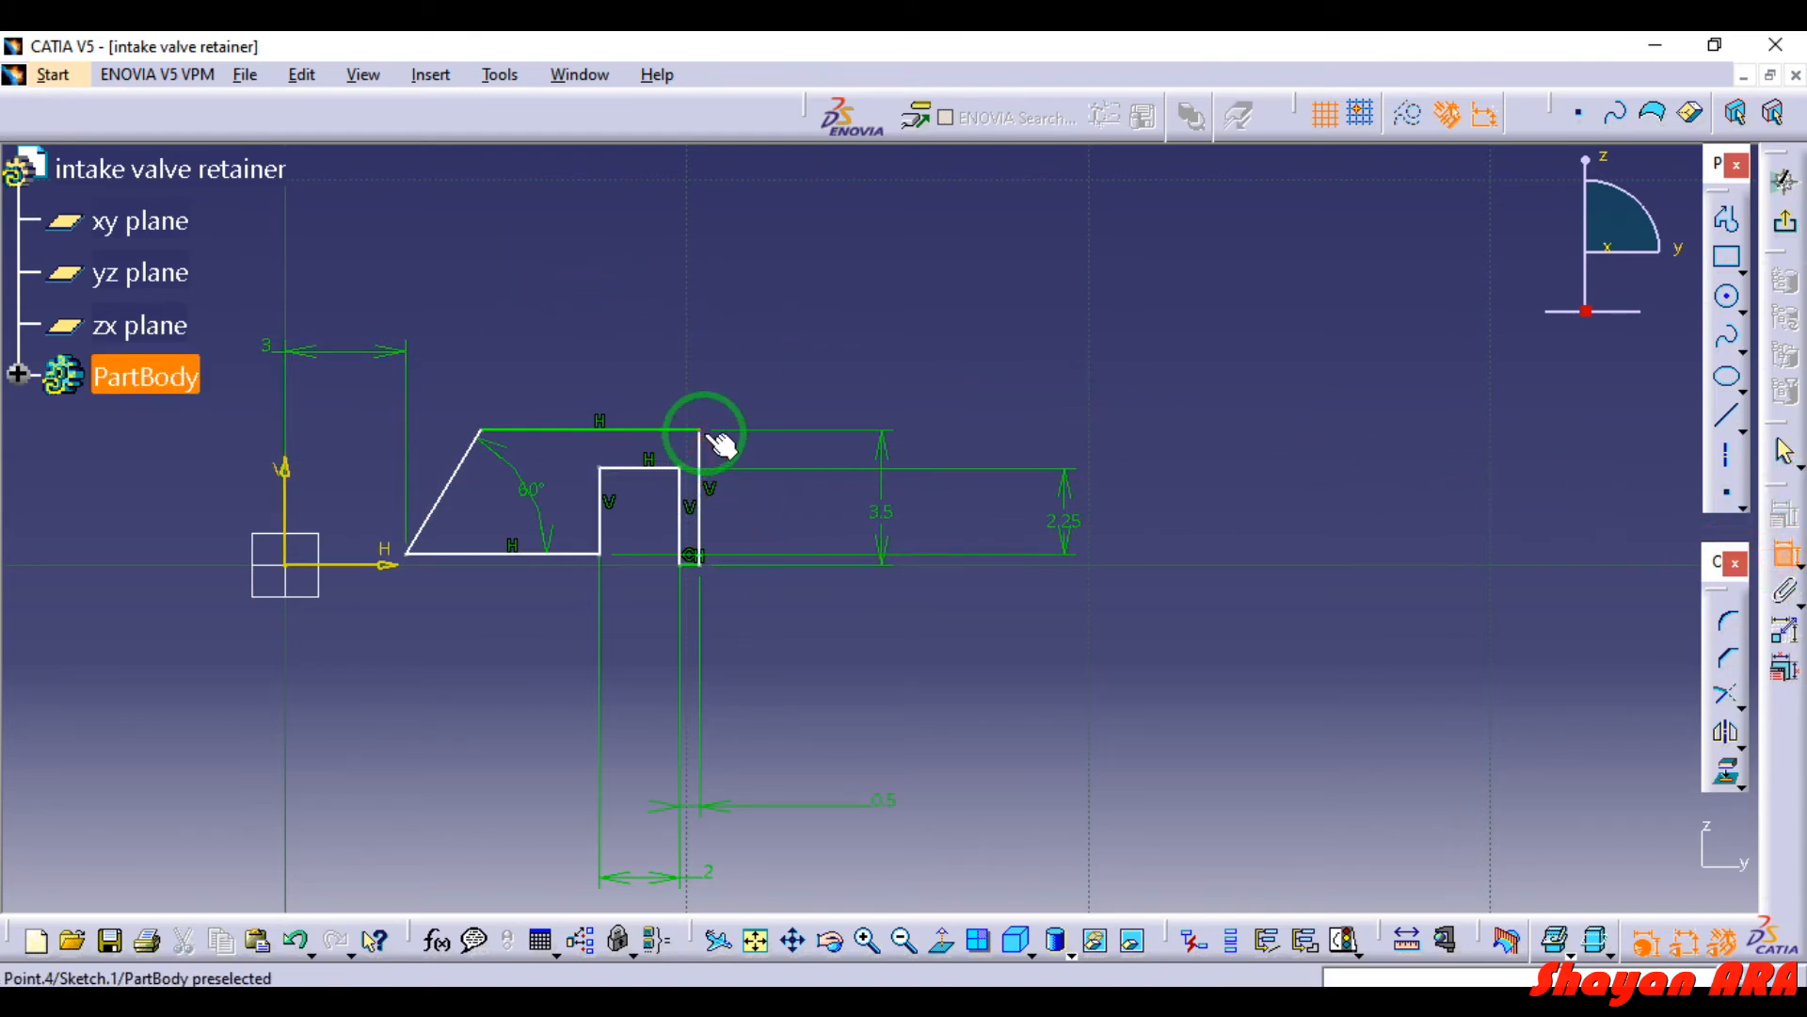
click(346, 480)
click(285, 470)
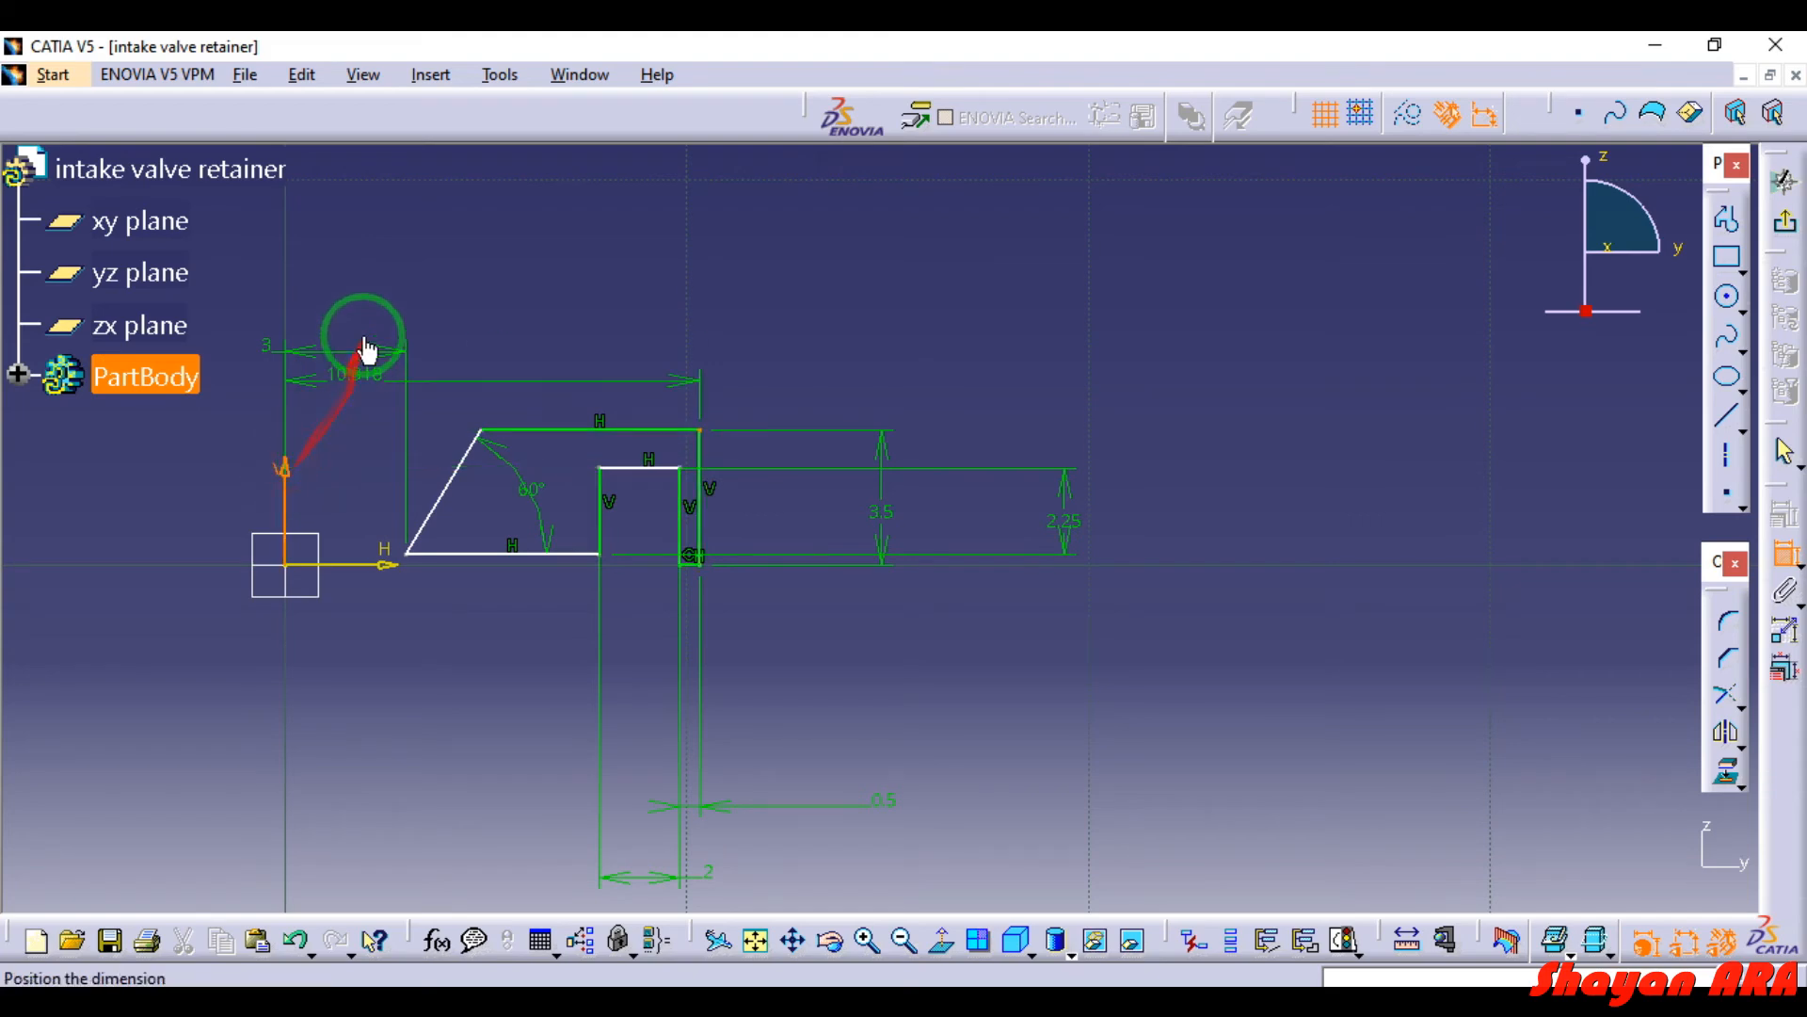
click(422, 261)
double_click(419, 262)
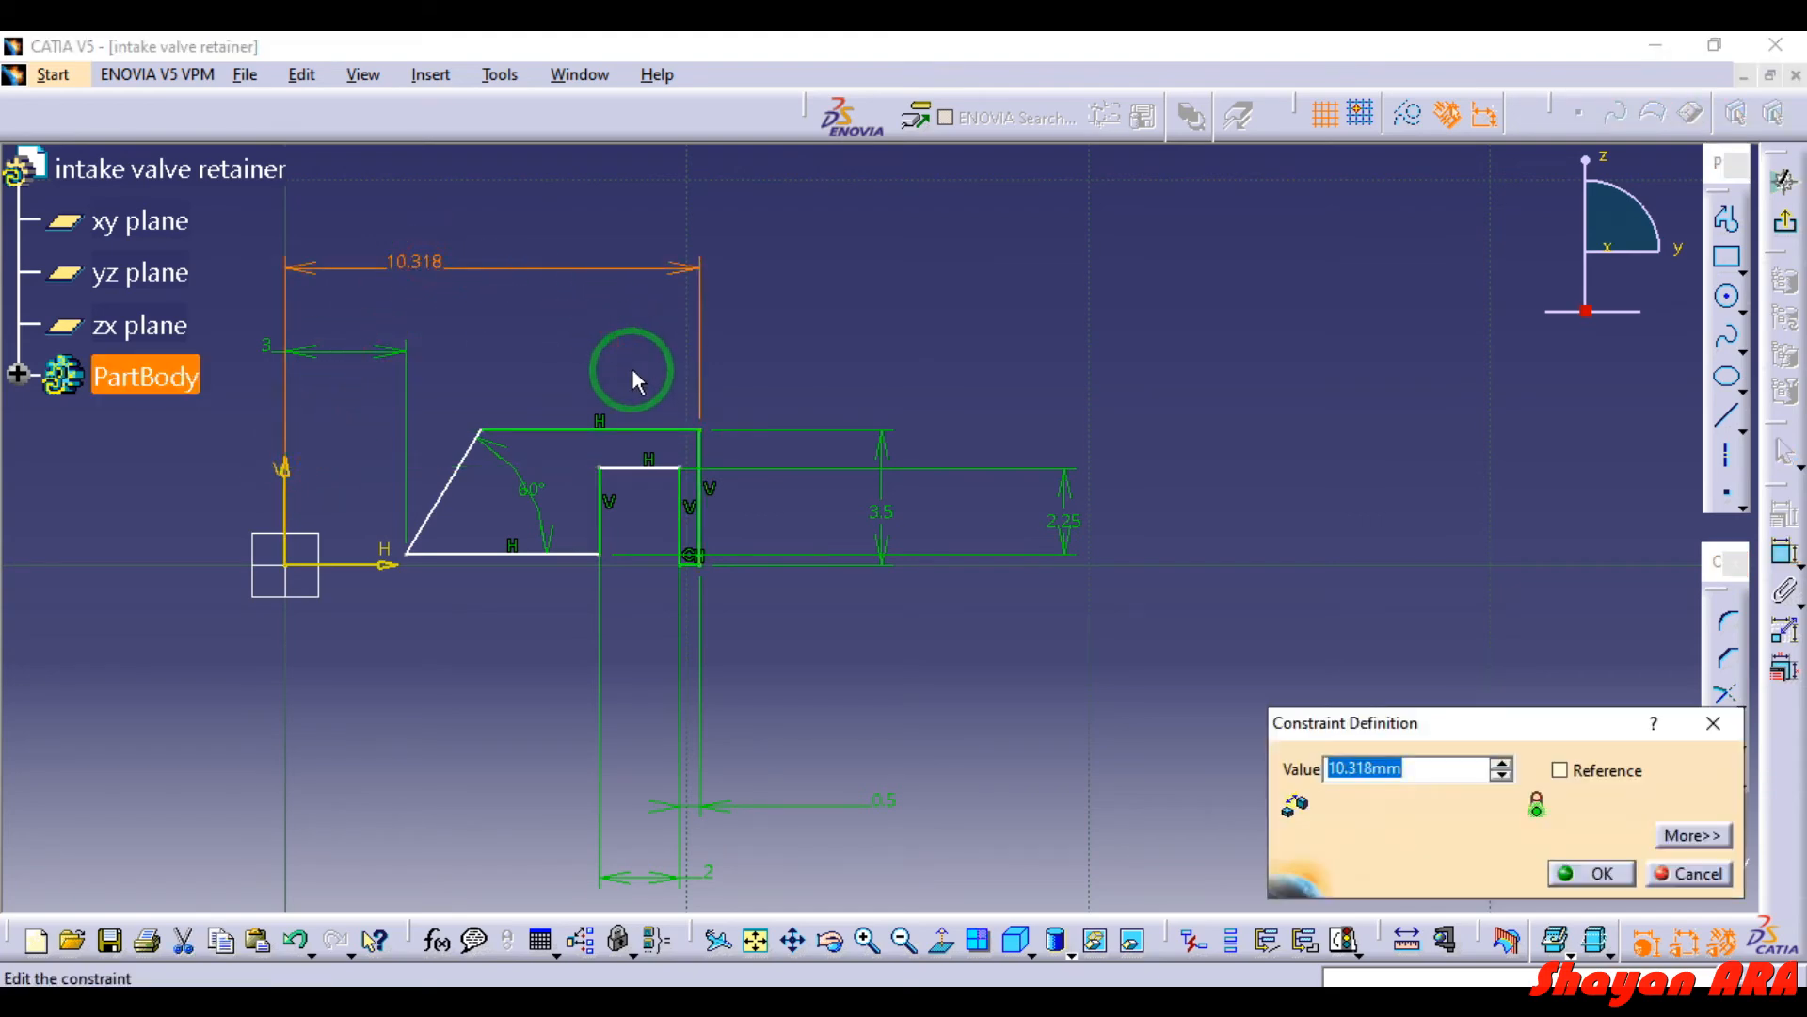
text(8.5)
click(1592, 873)
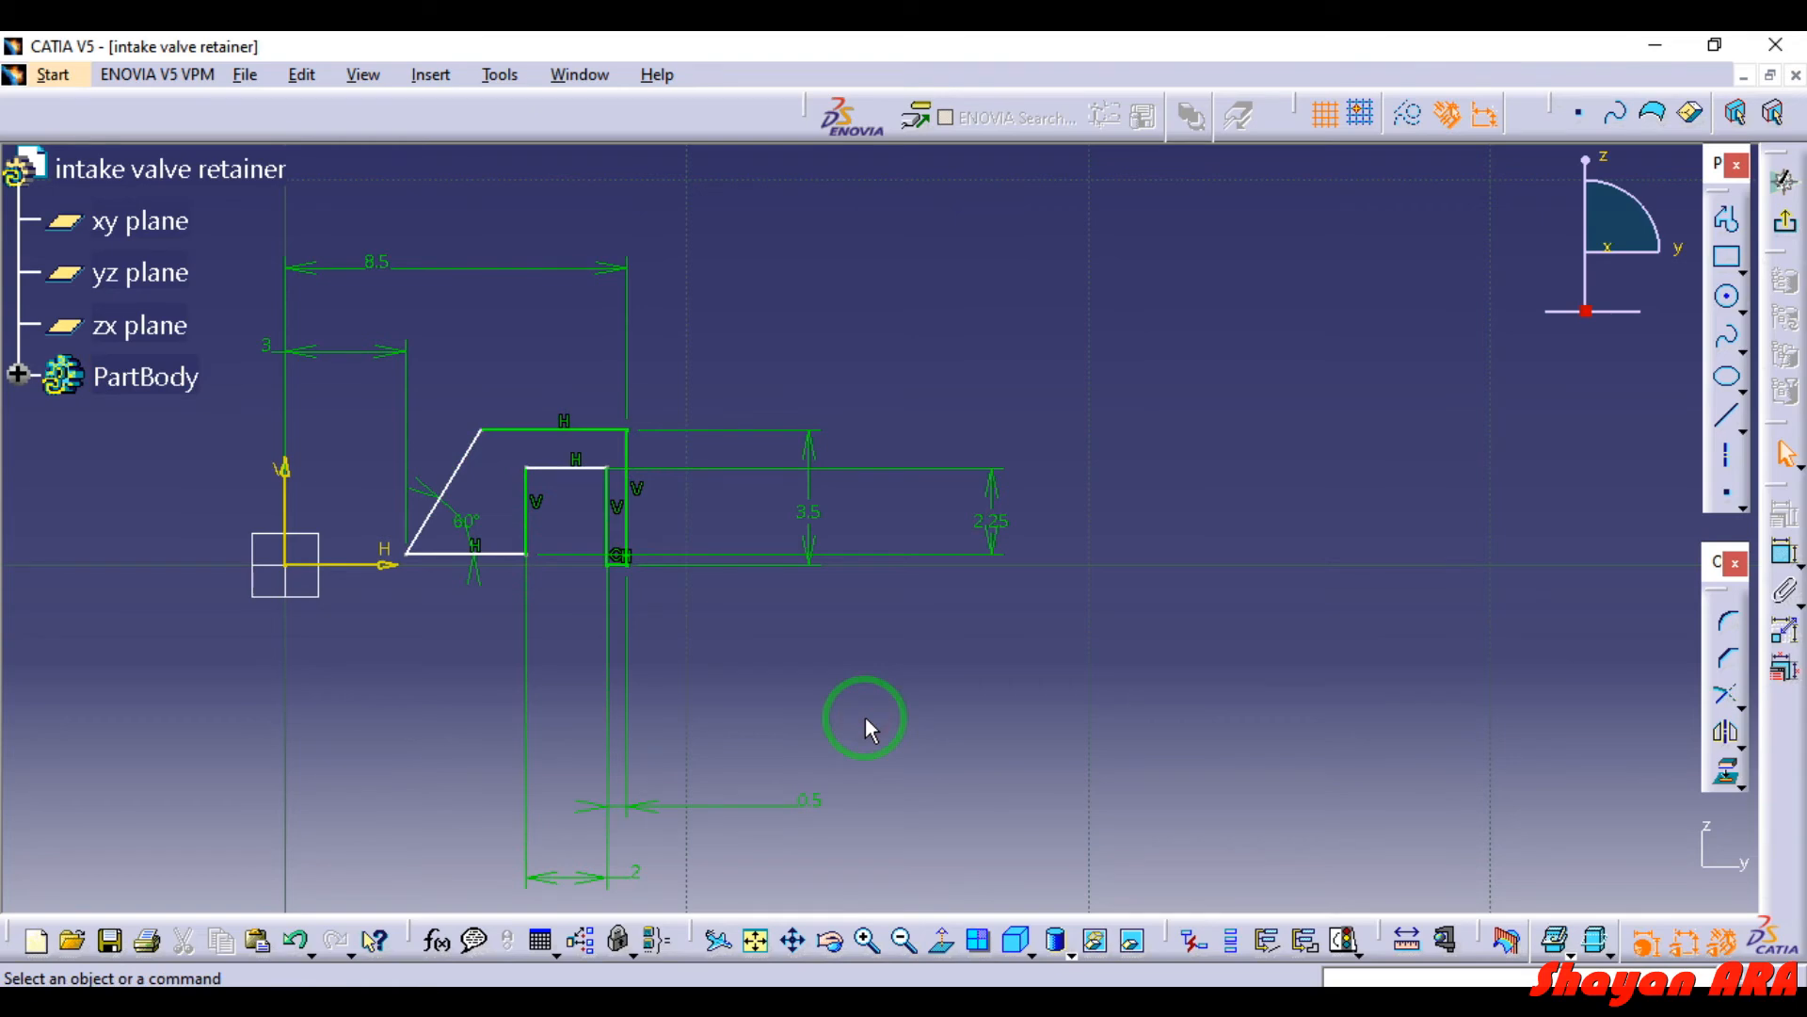
- Dimension the profile's lower horizontal edge from the horizontal axis and set the offset to 0.5 mm
middle_drag(514, 671, 519, 405)
middle_drag(87, 613, 1774, 565)
click(1044, 574)
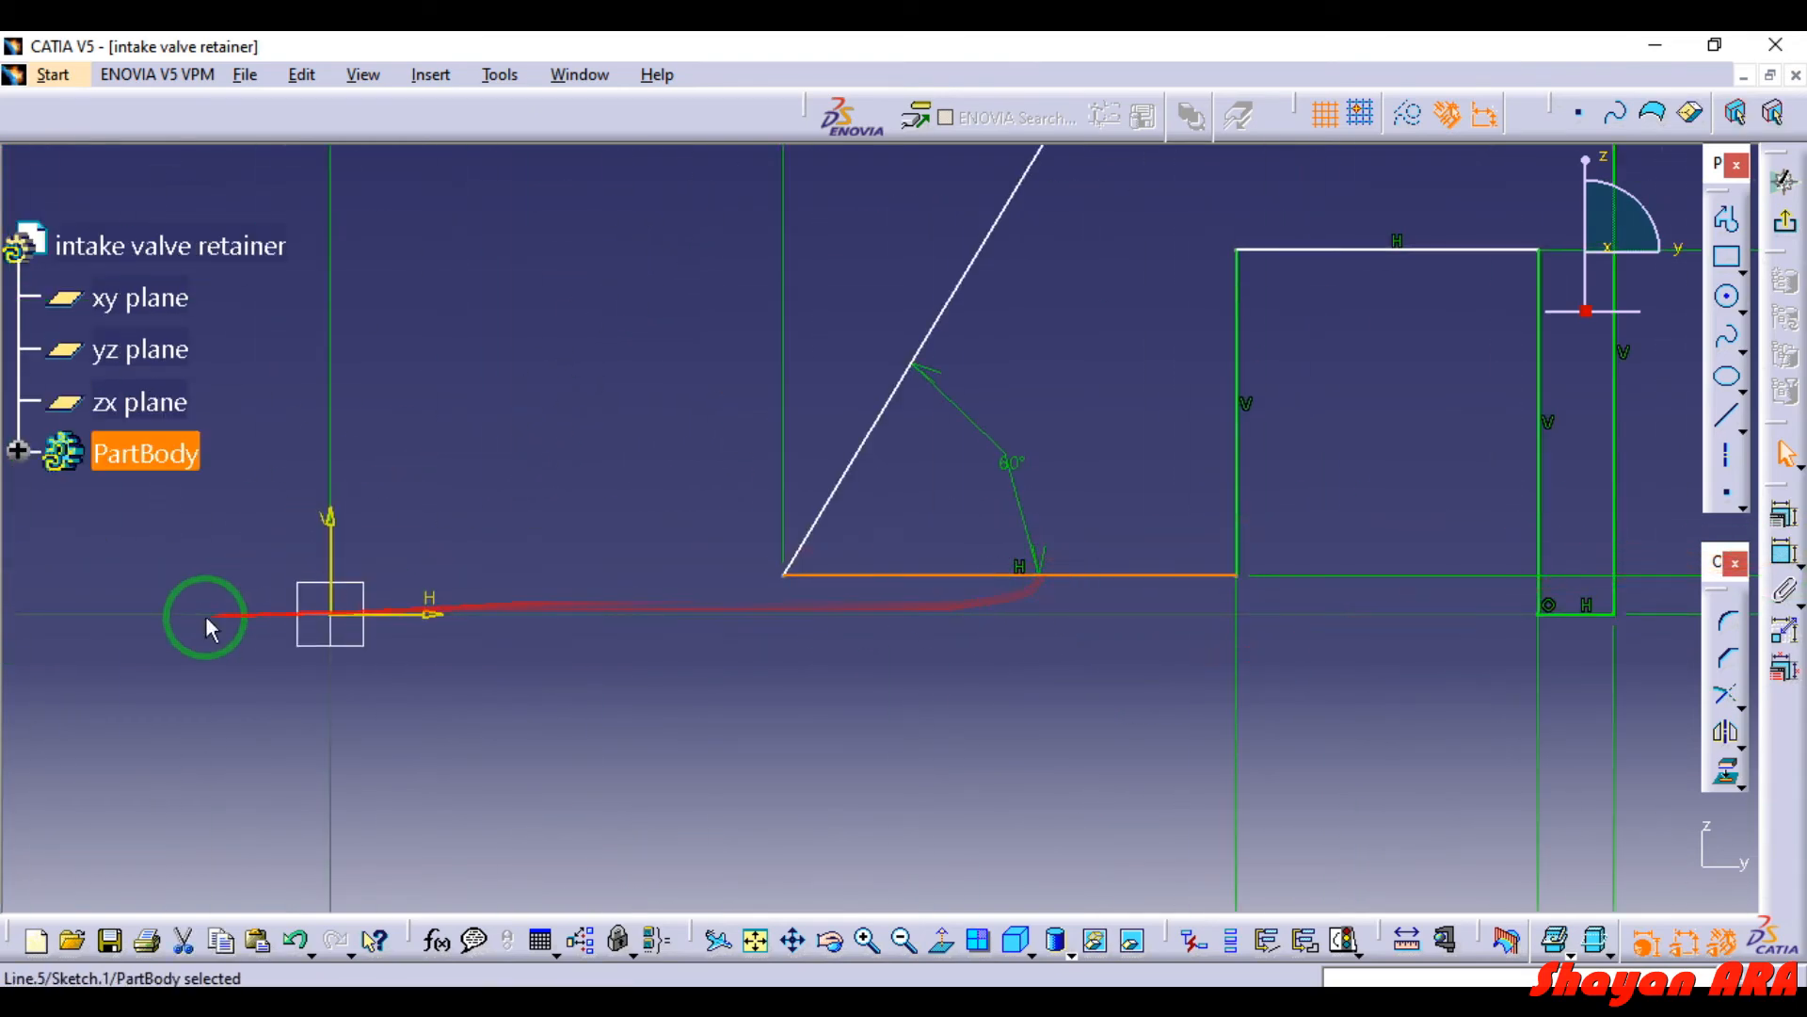
ctrl+click(403, 616)
click(1785, 554)
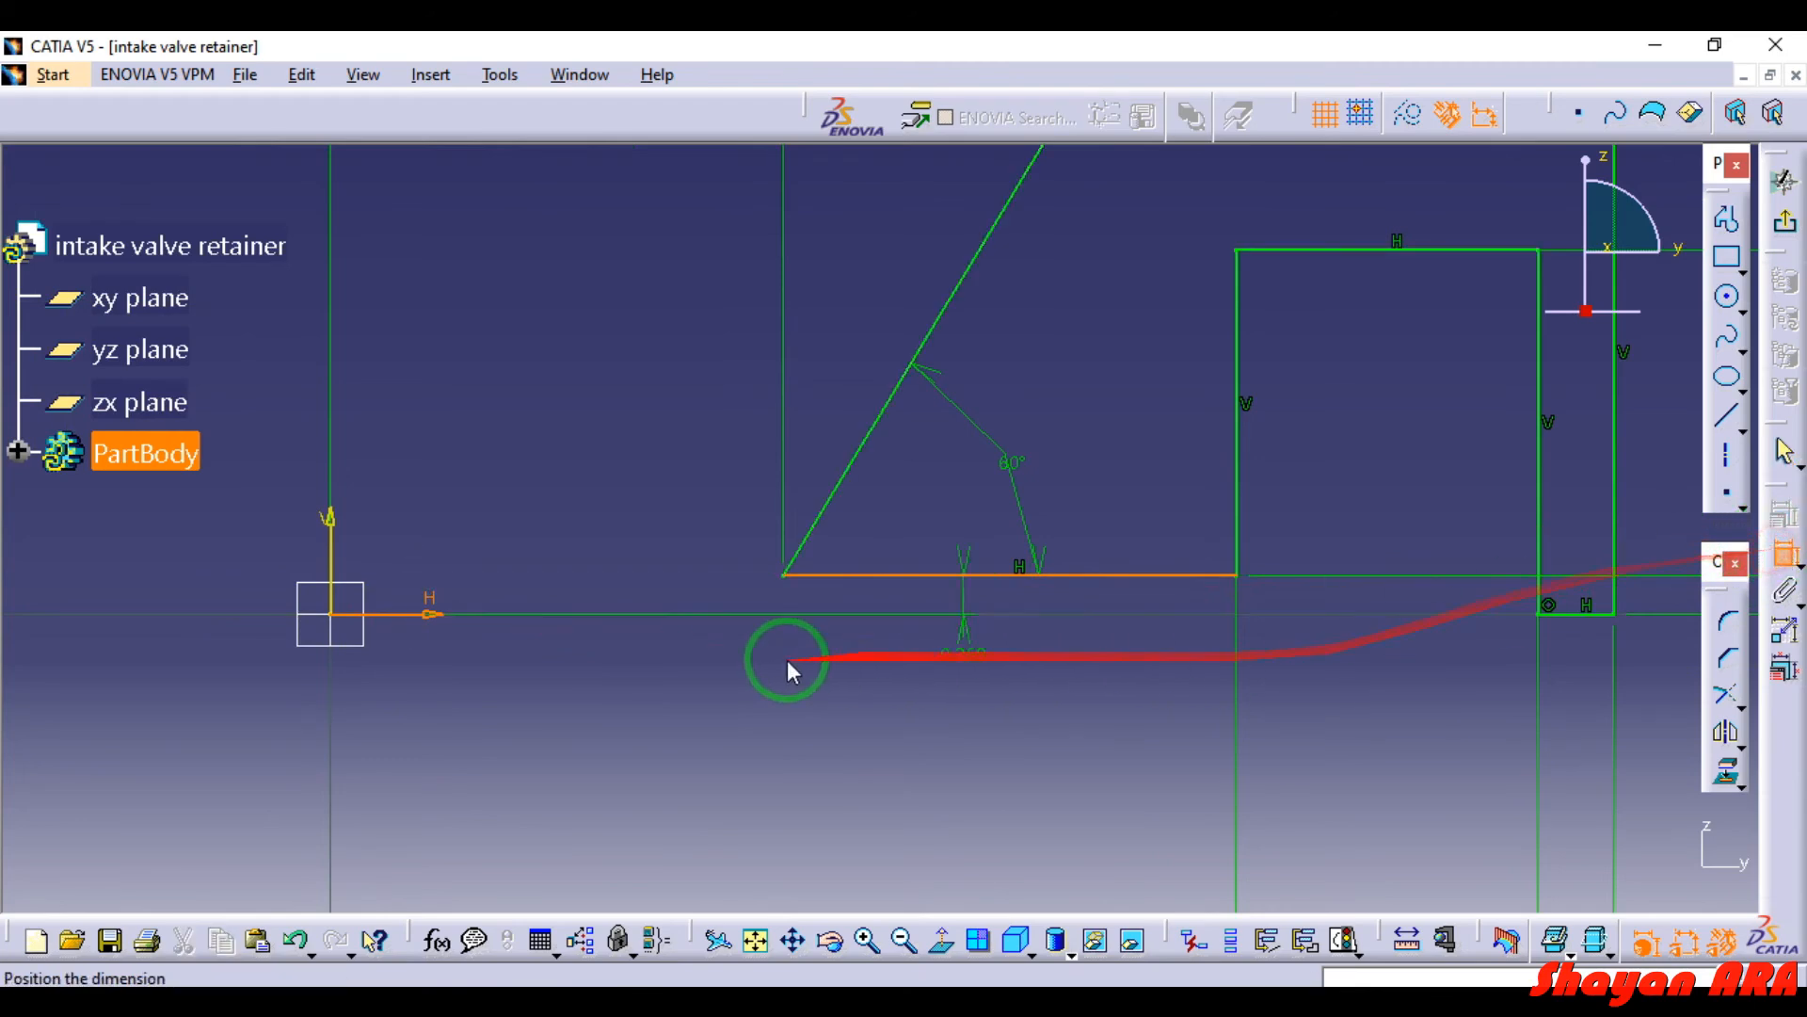
click(528, 598)
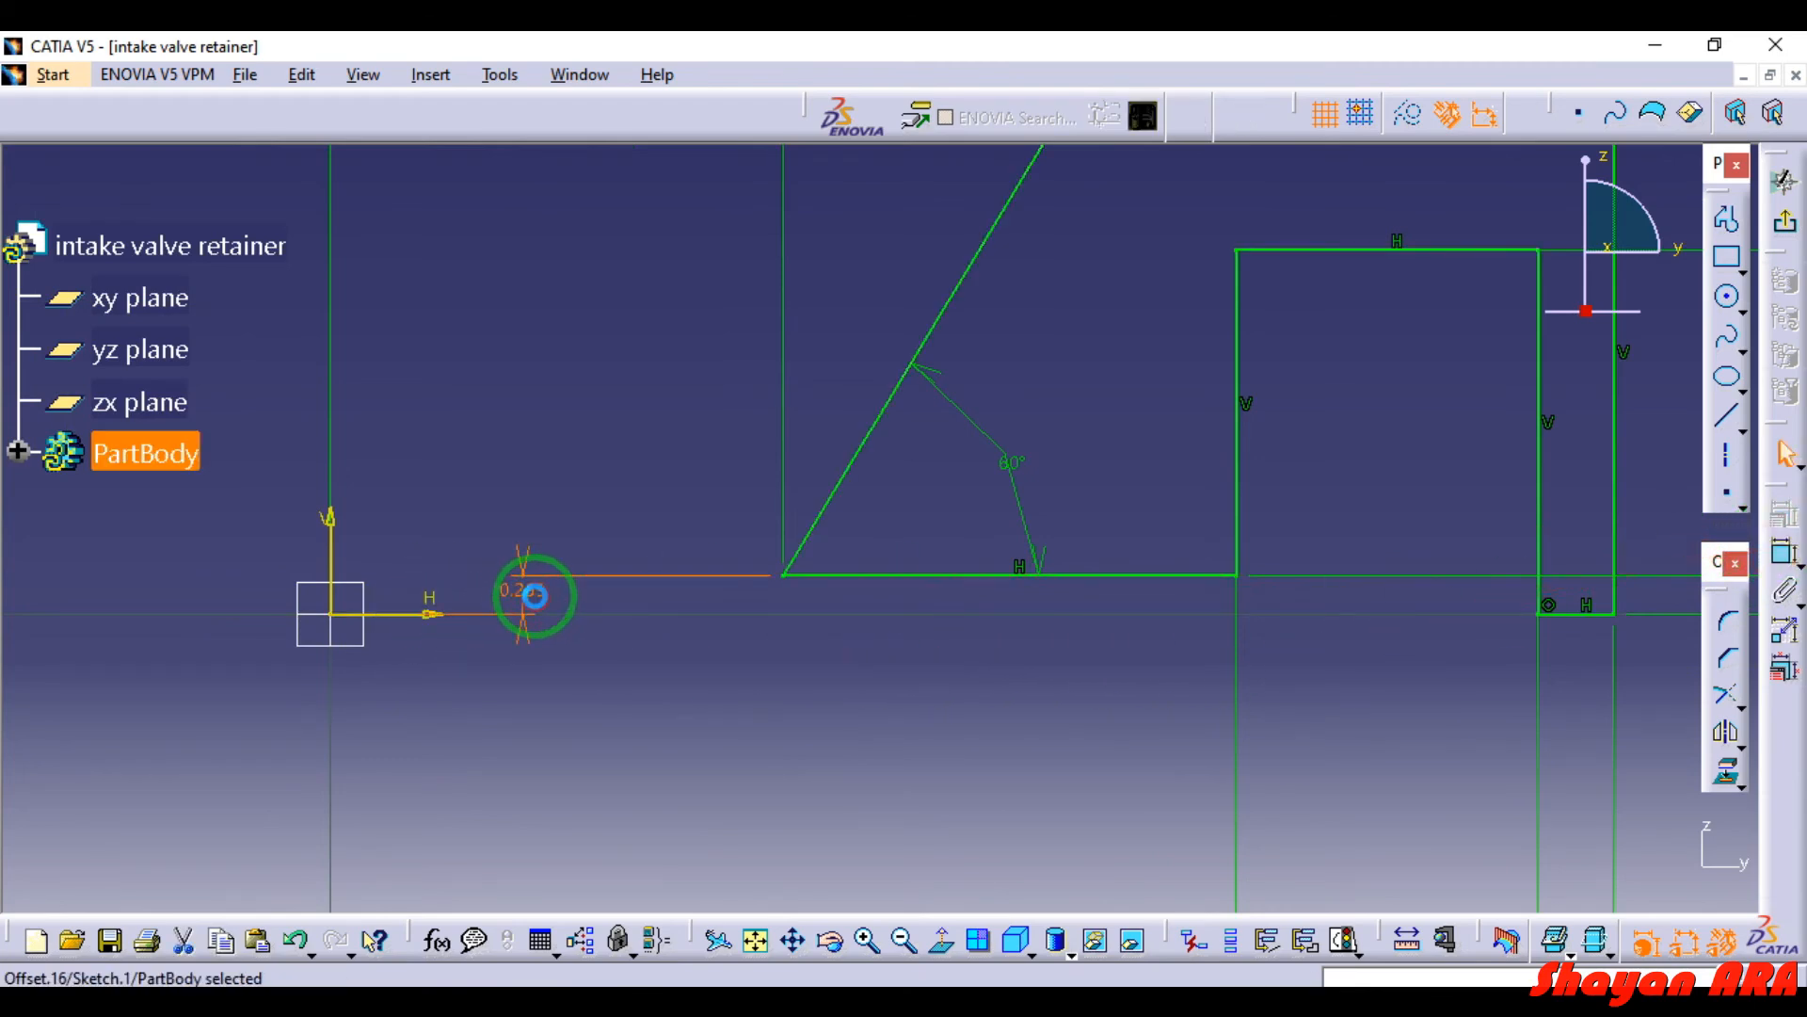
double_click(534, 595)
text(.5)
click(1589, 873)
mouse_move(1118, 681)
middle_down()
mouse_move(1118, 827)
mouse_move(1117, 710)
mouse_move(1110, 761)
middle_up()
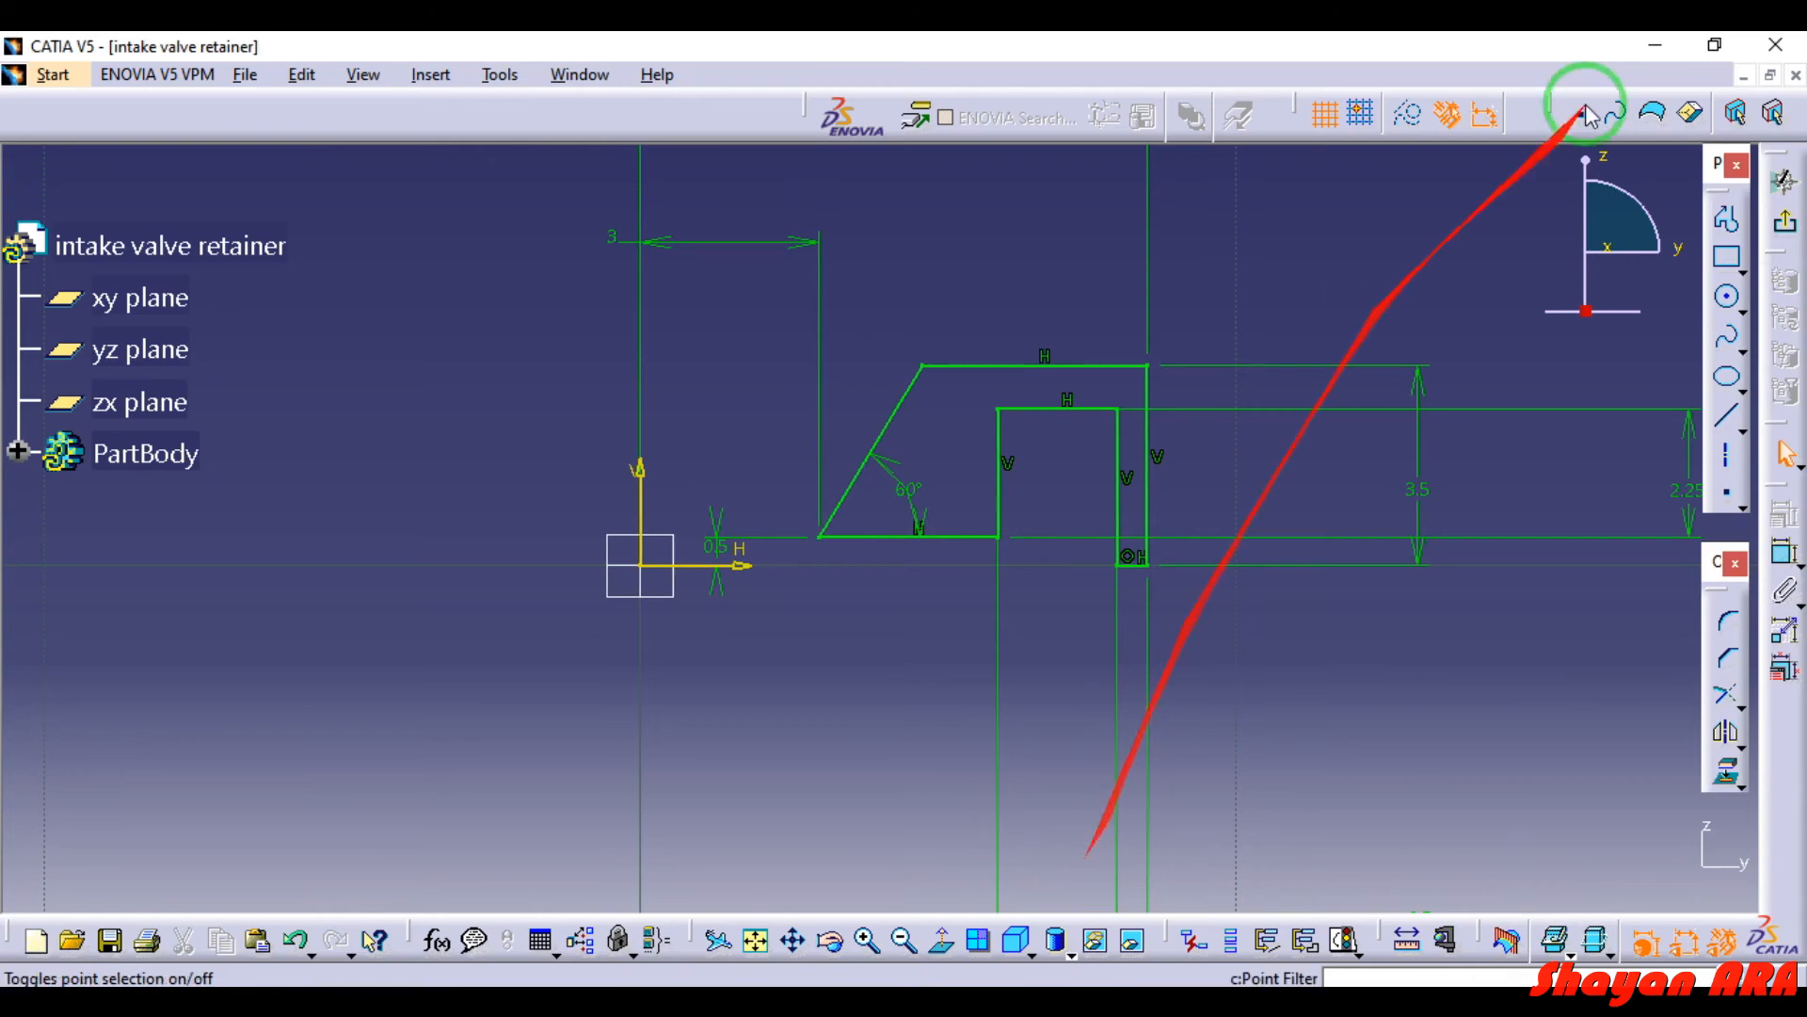
- Finish the sketch and revolve the profile 360 degrees about the sketch's vertical axis with the Shaft command
click(1785, 224)
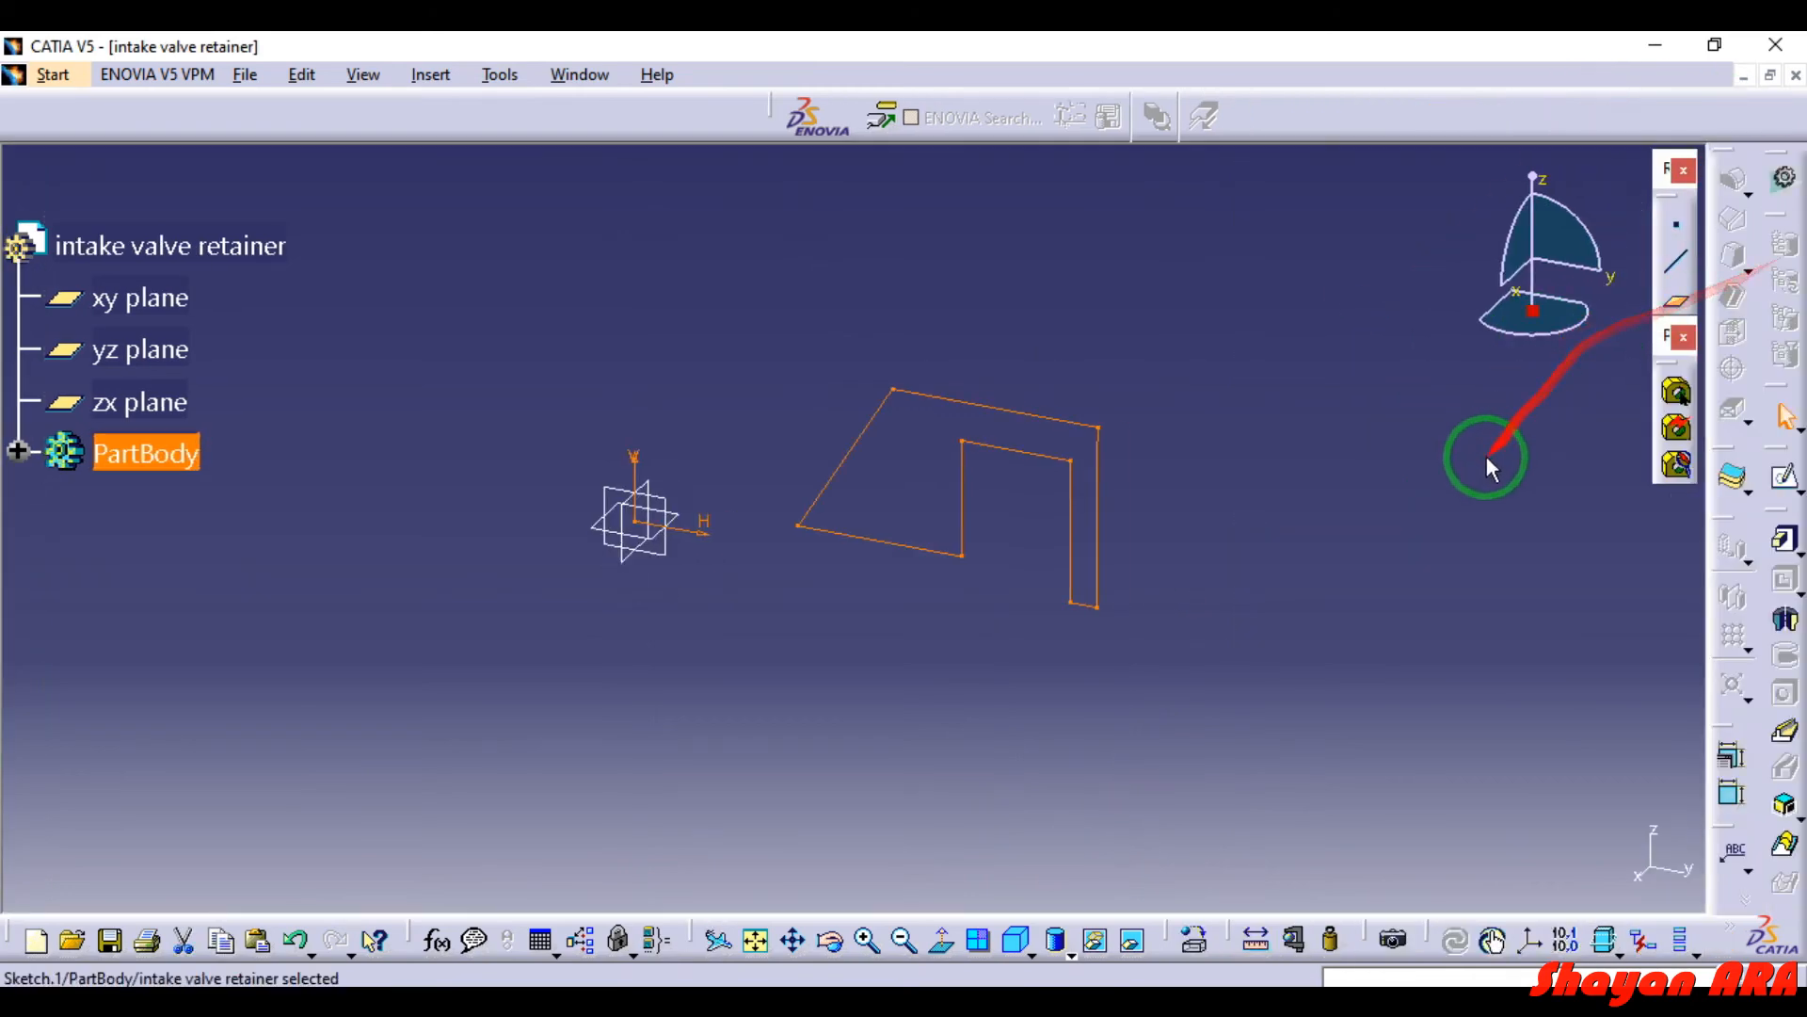
click(1785, 618)
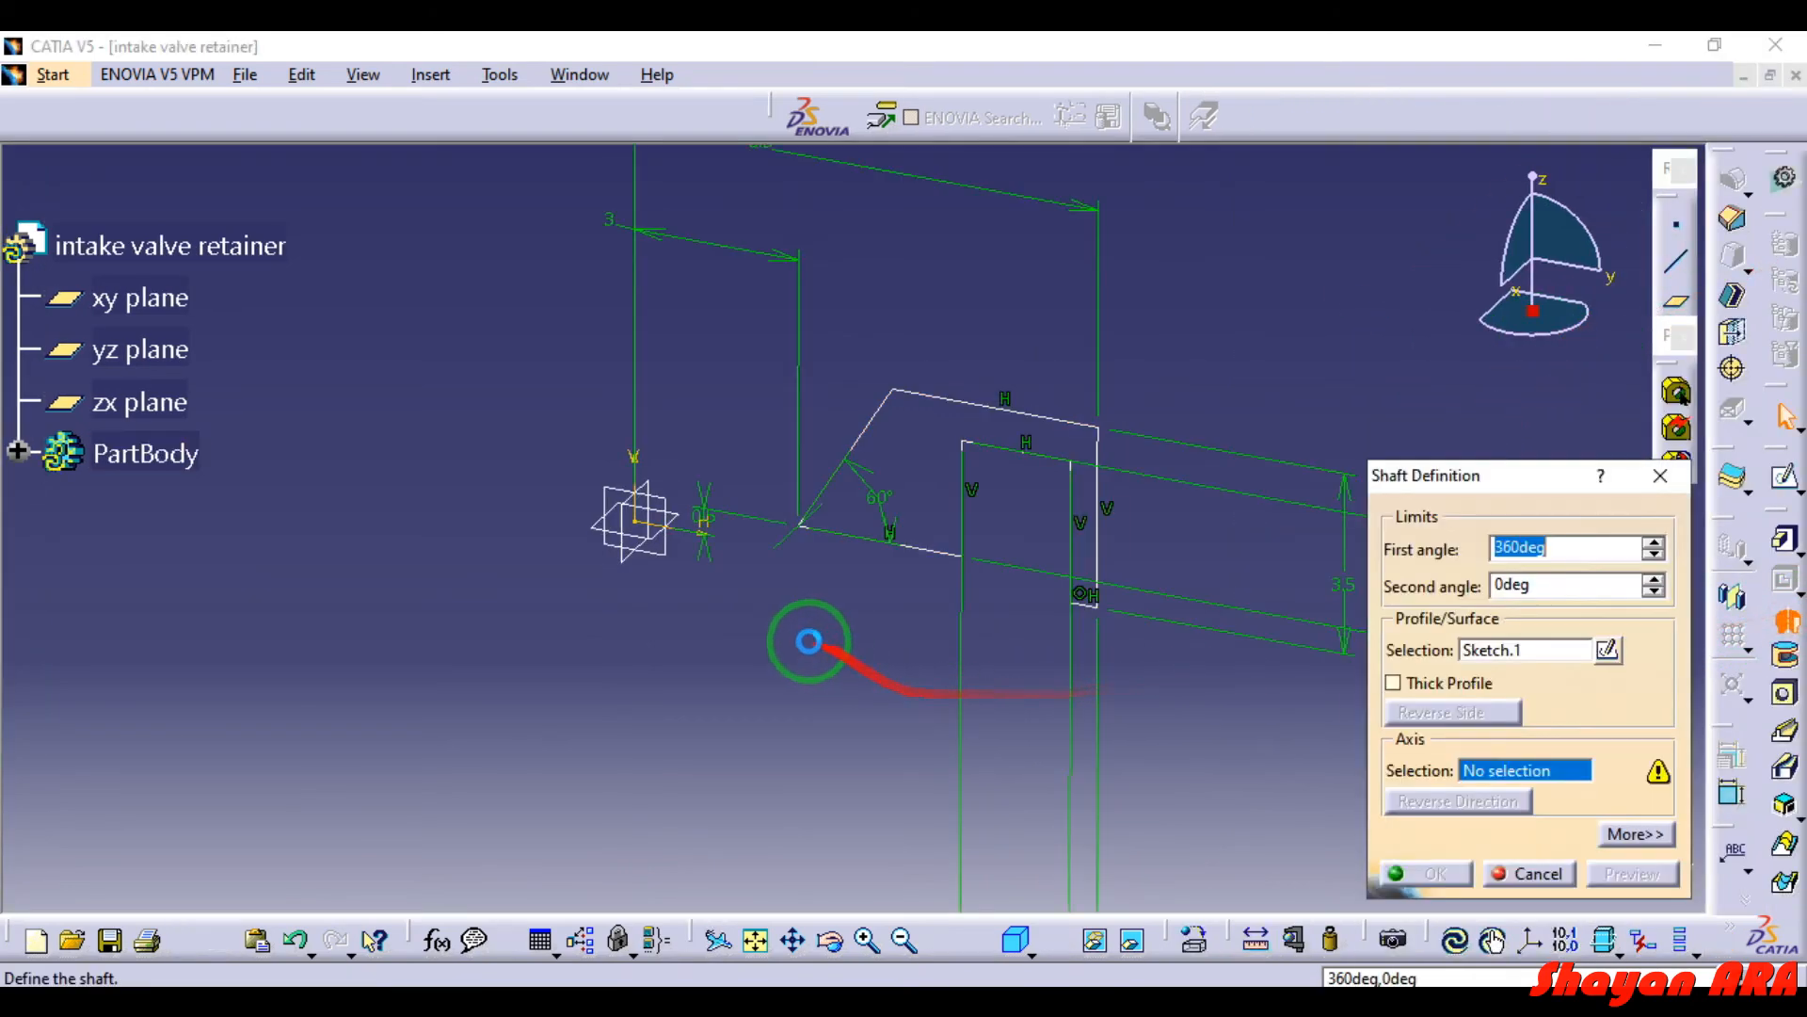
click(634, 464)
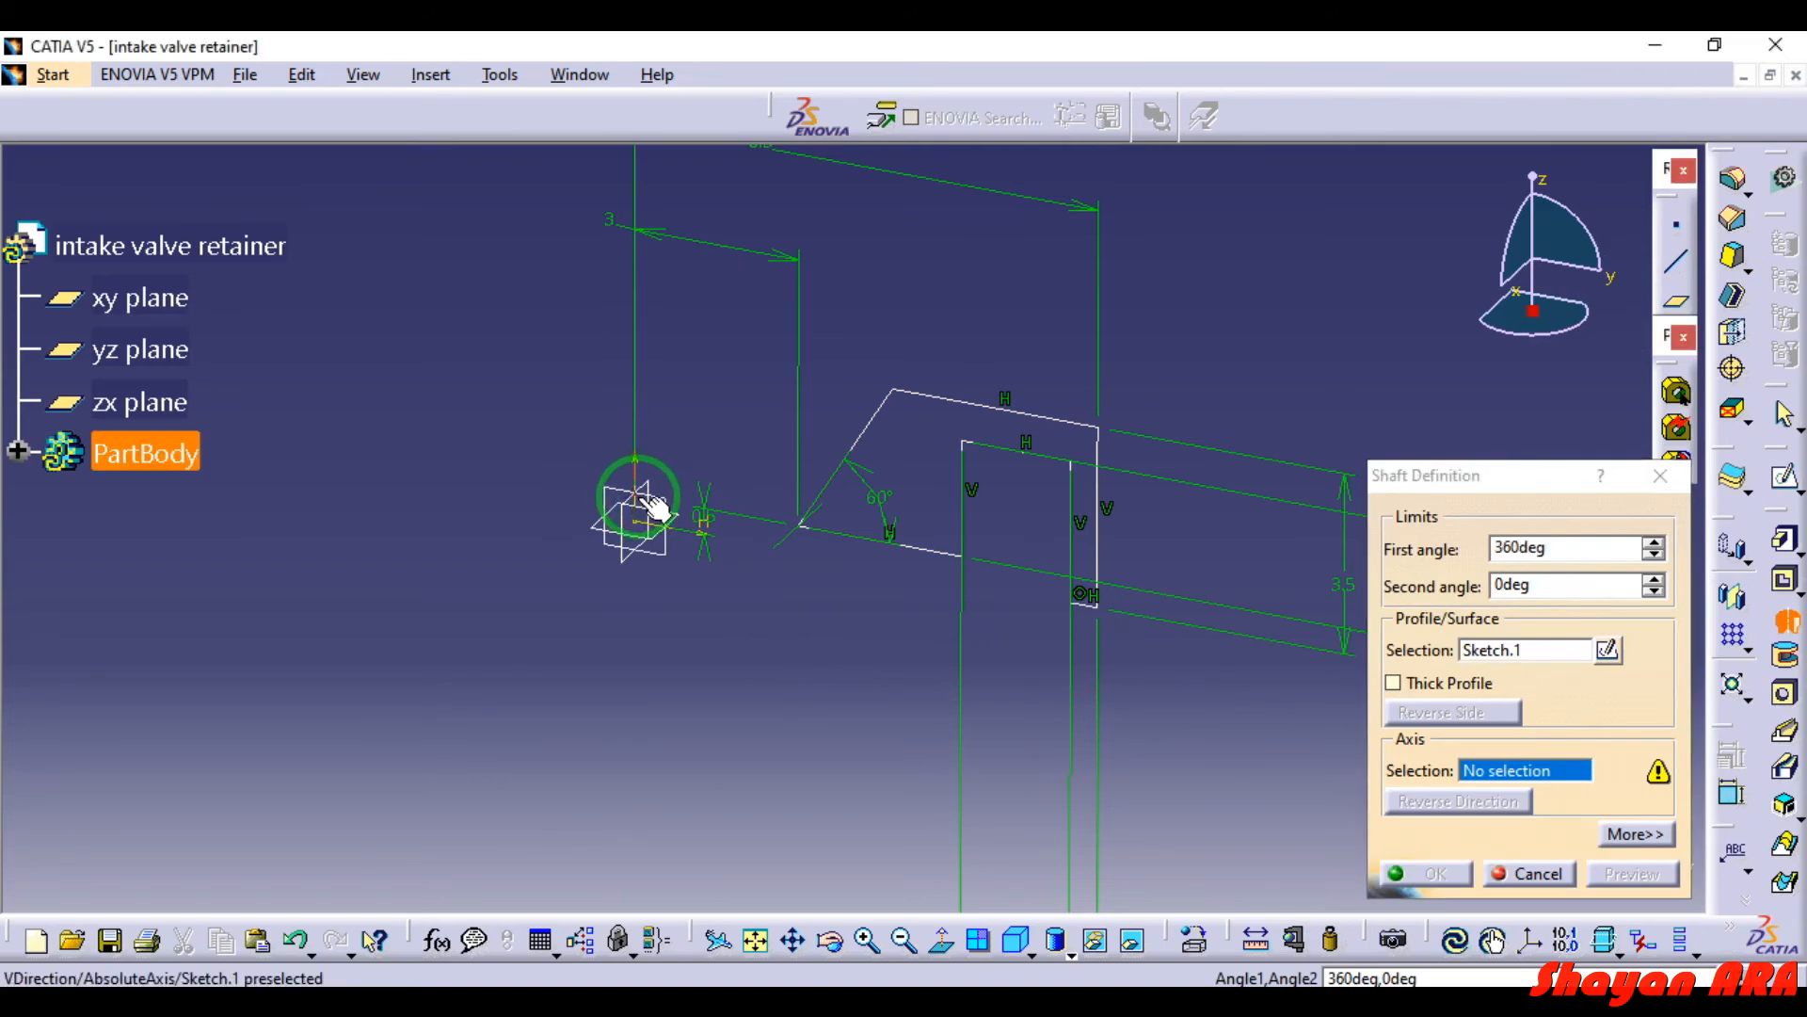
click(633, 503)
click(1626, 876)
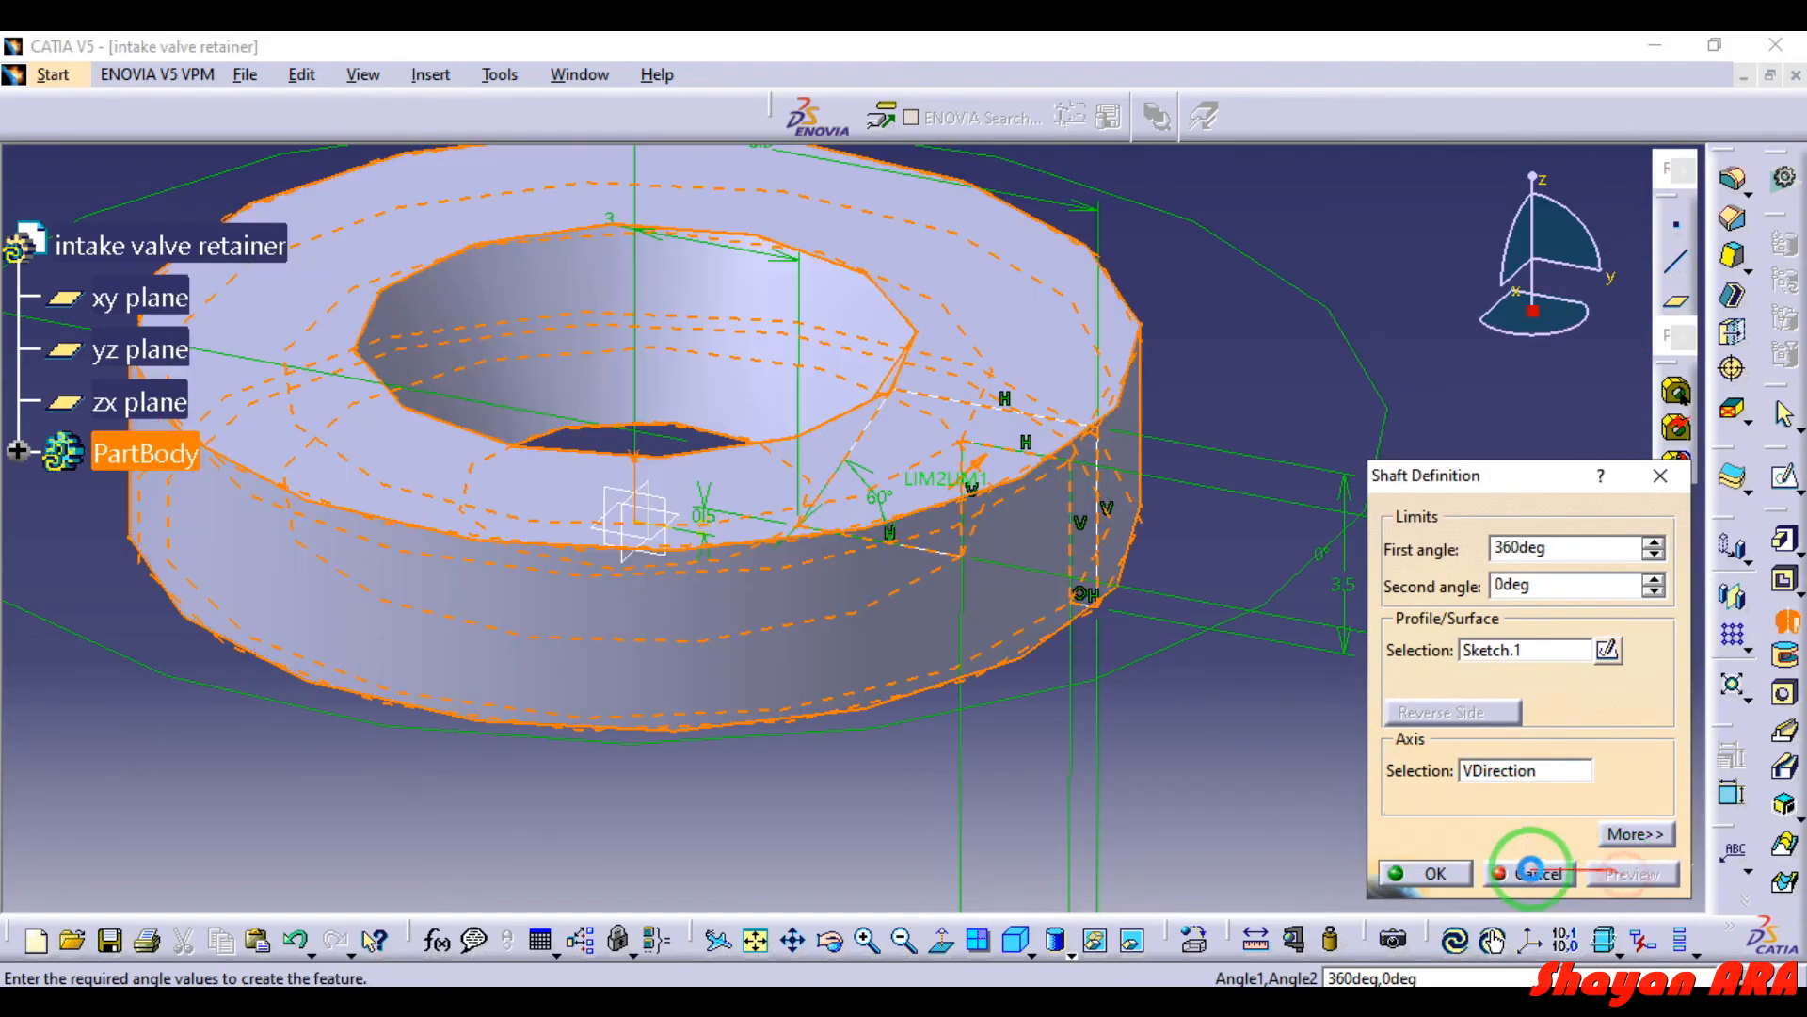
click(1454, 878)
click(1351, 742)
middle_drag(1319, 542, 1273, 694)
- Switch the model's display to shading with visible edges
click(1071, 953)
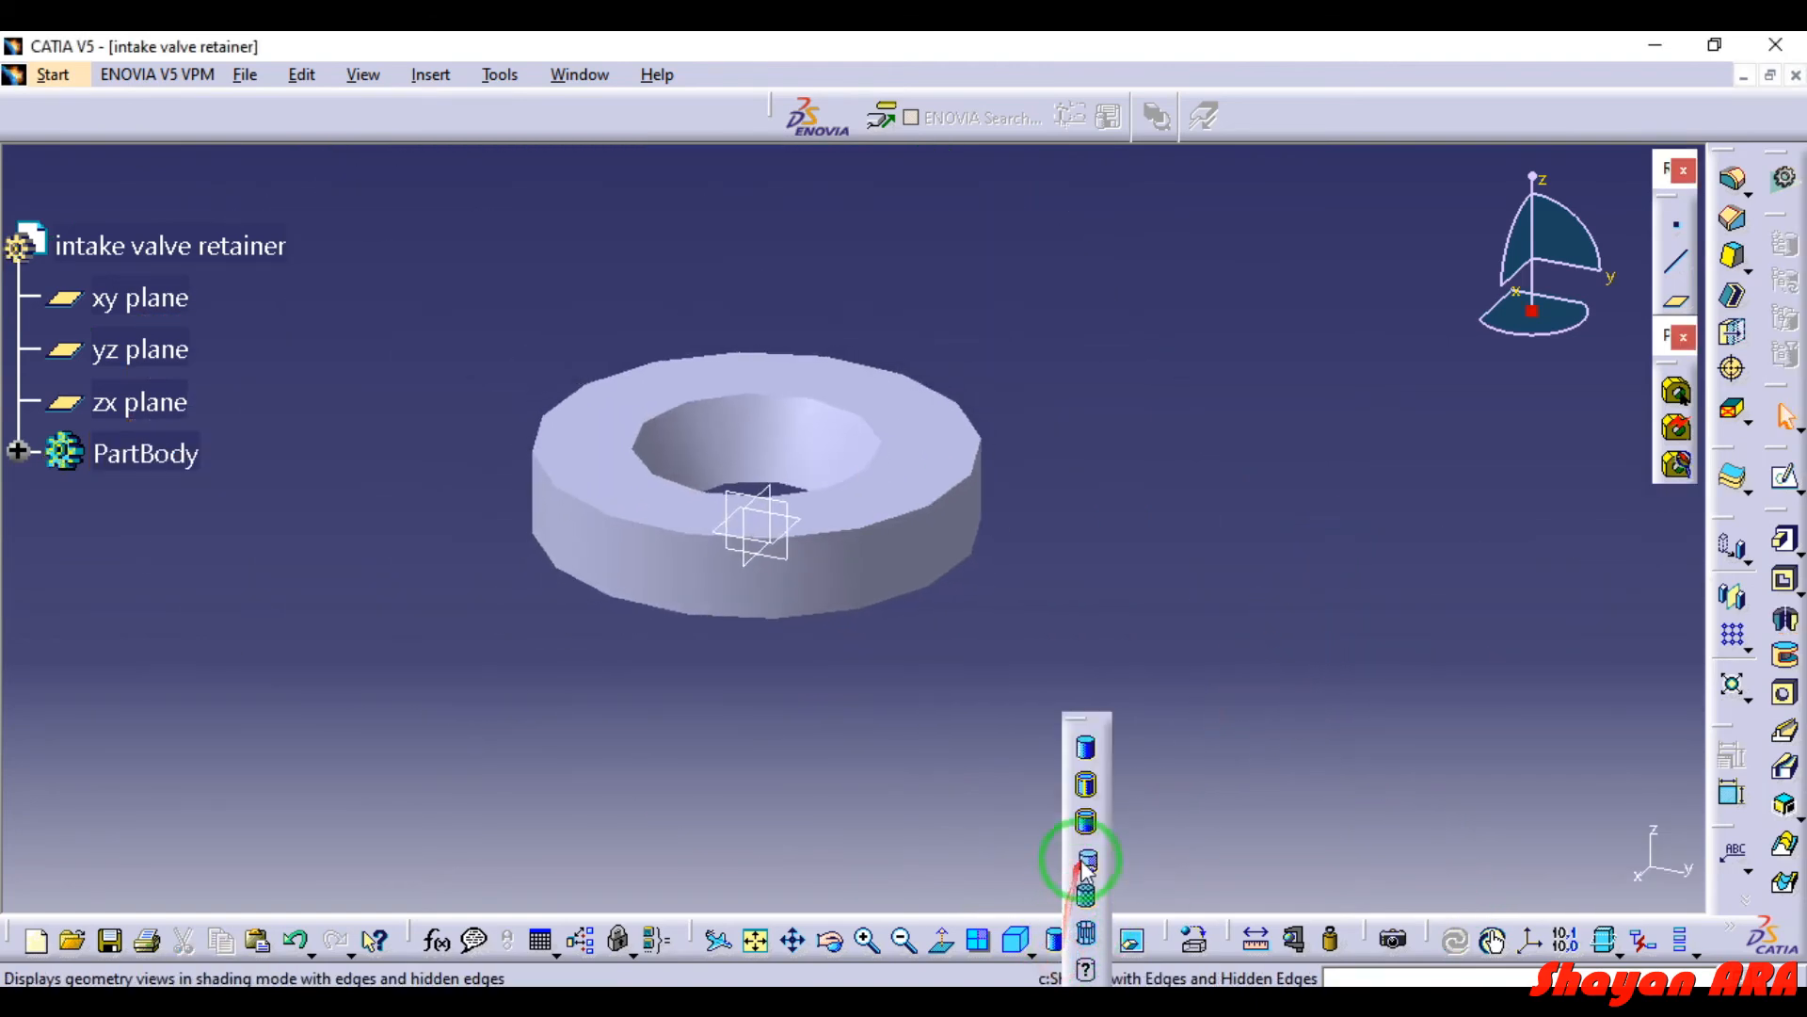
click(1082, 827)
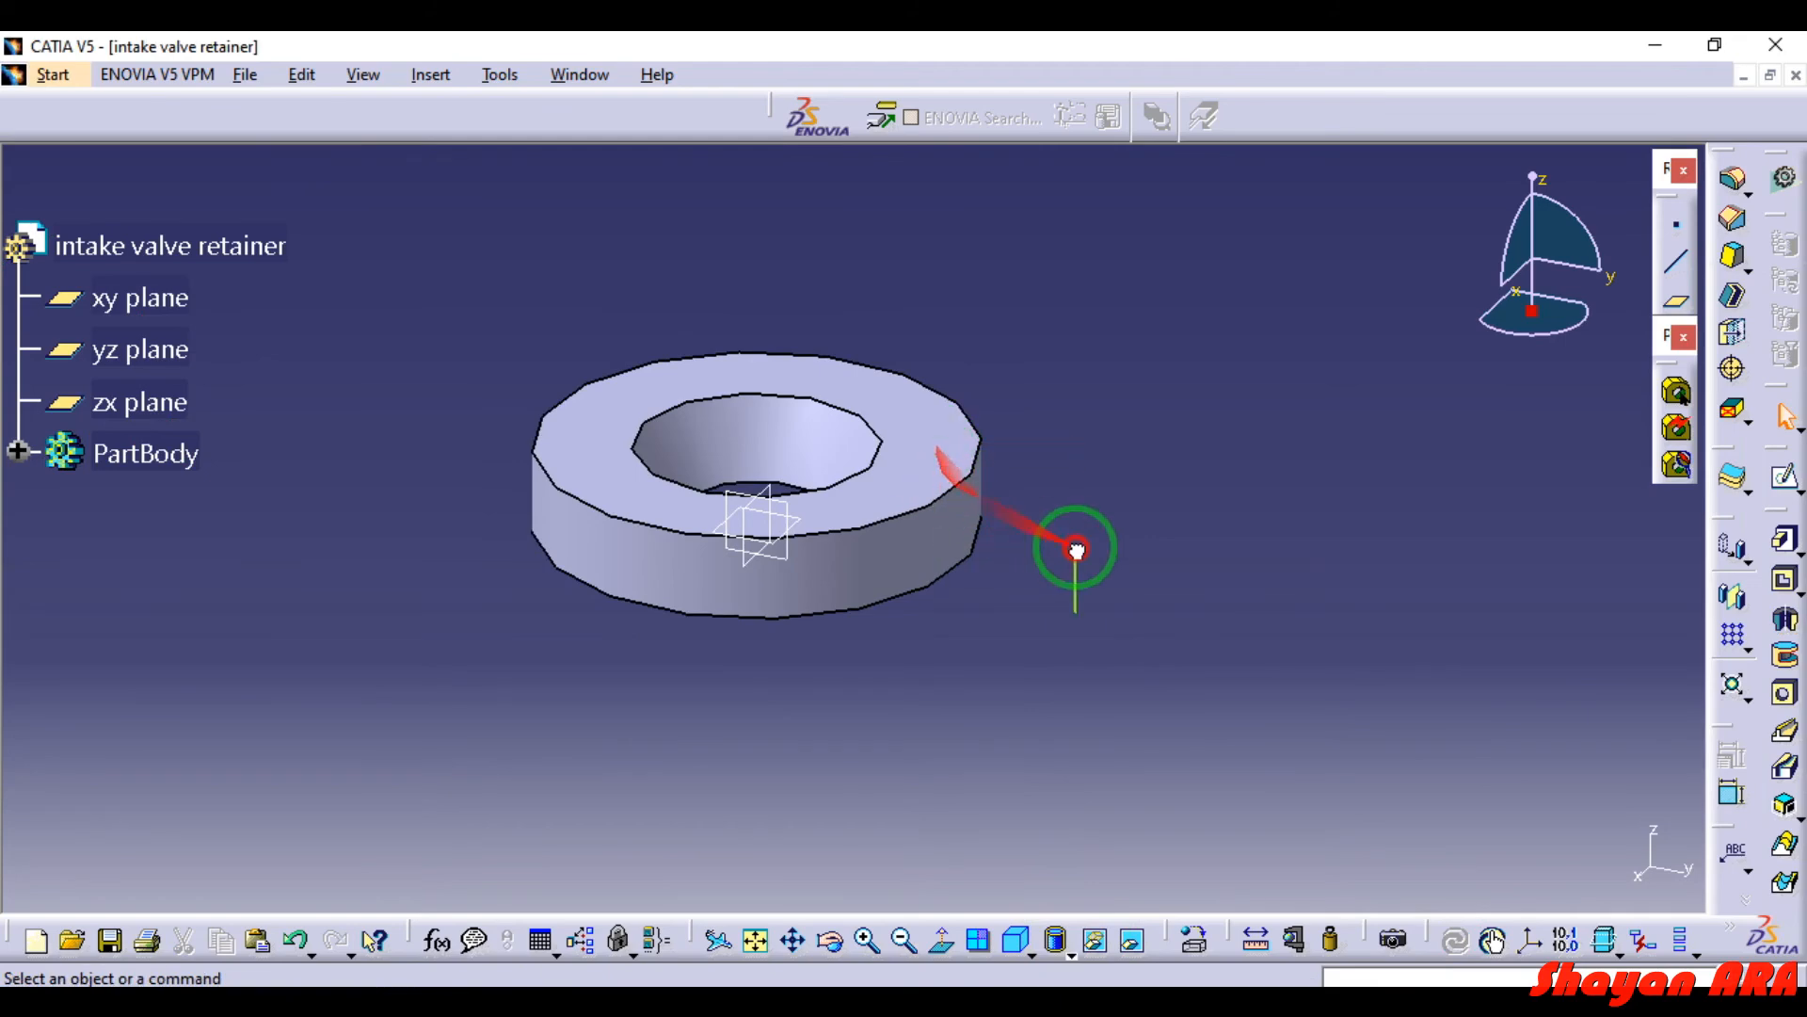
middle_drag(1059, 562, 983, 817)
- Create a rectangular pattern of the current solid with 2 instances spaced 40 mm apart, using the xy plane as reference direction
click(1733, 633)
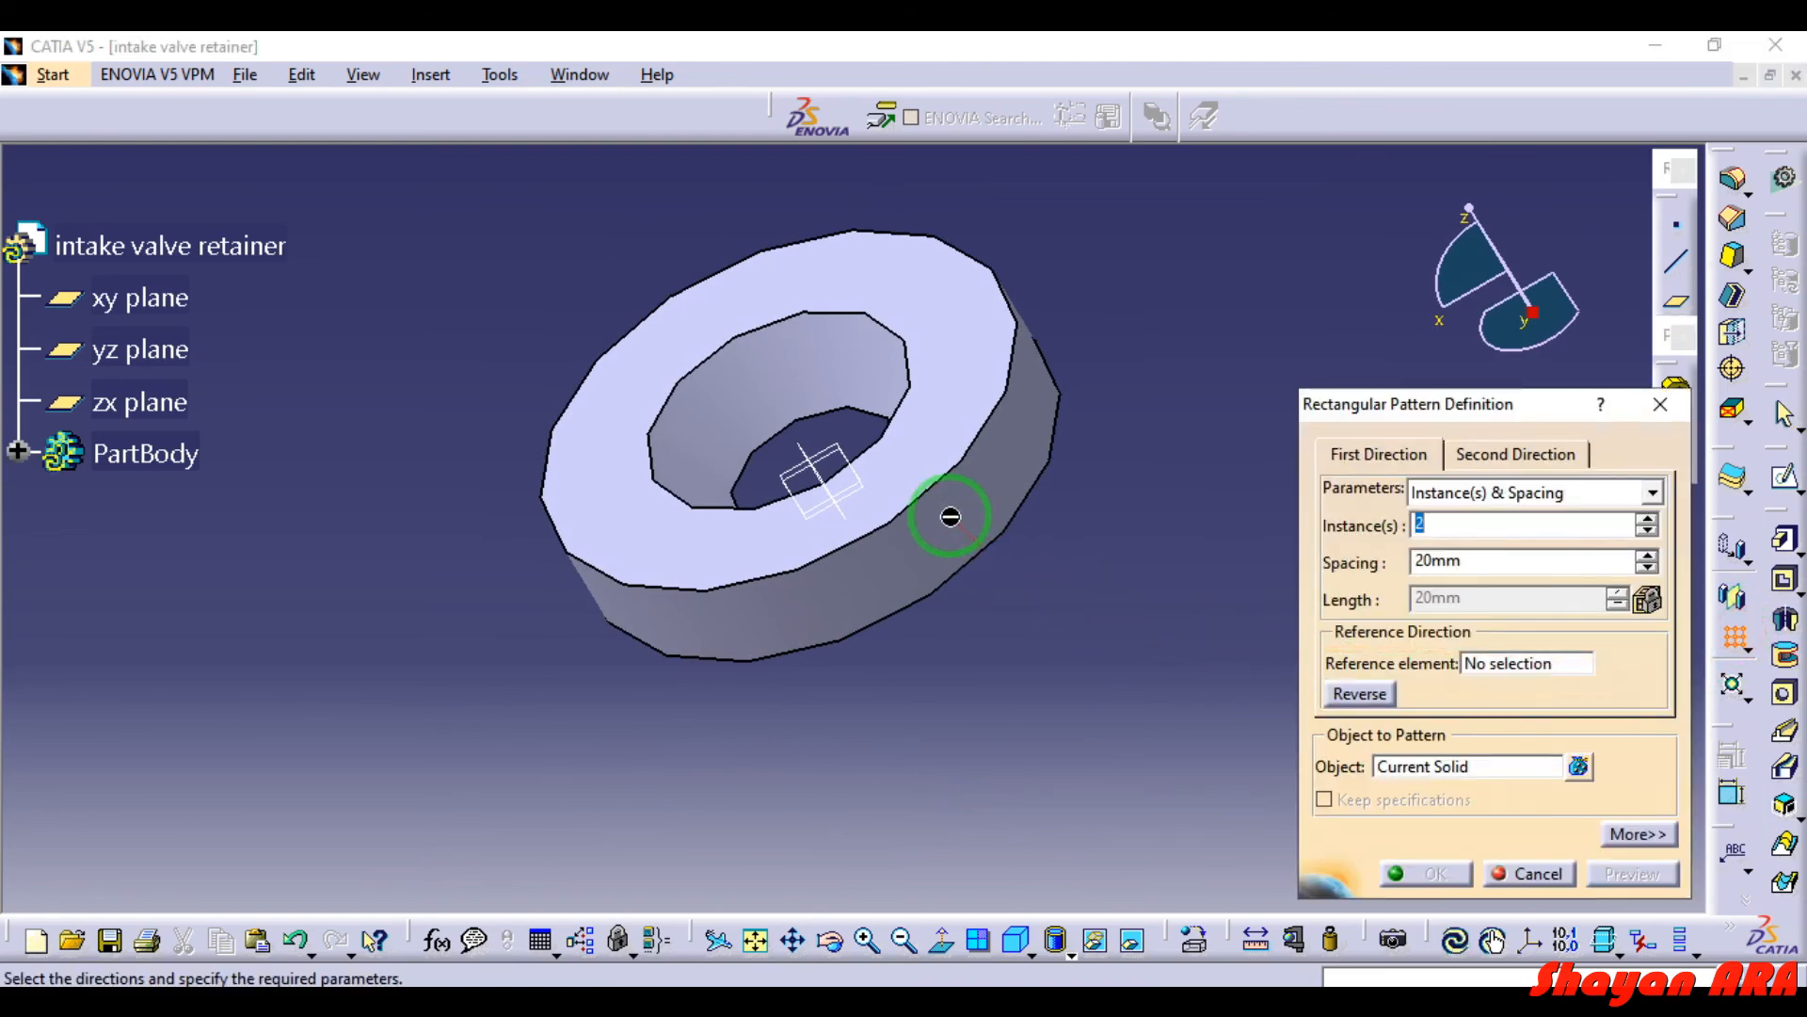
click(1455, 563)
text(40)
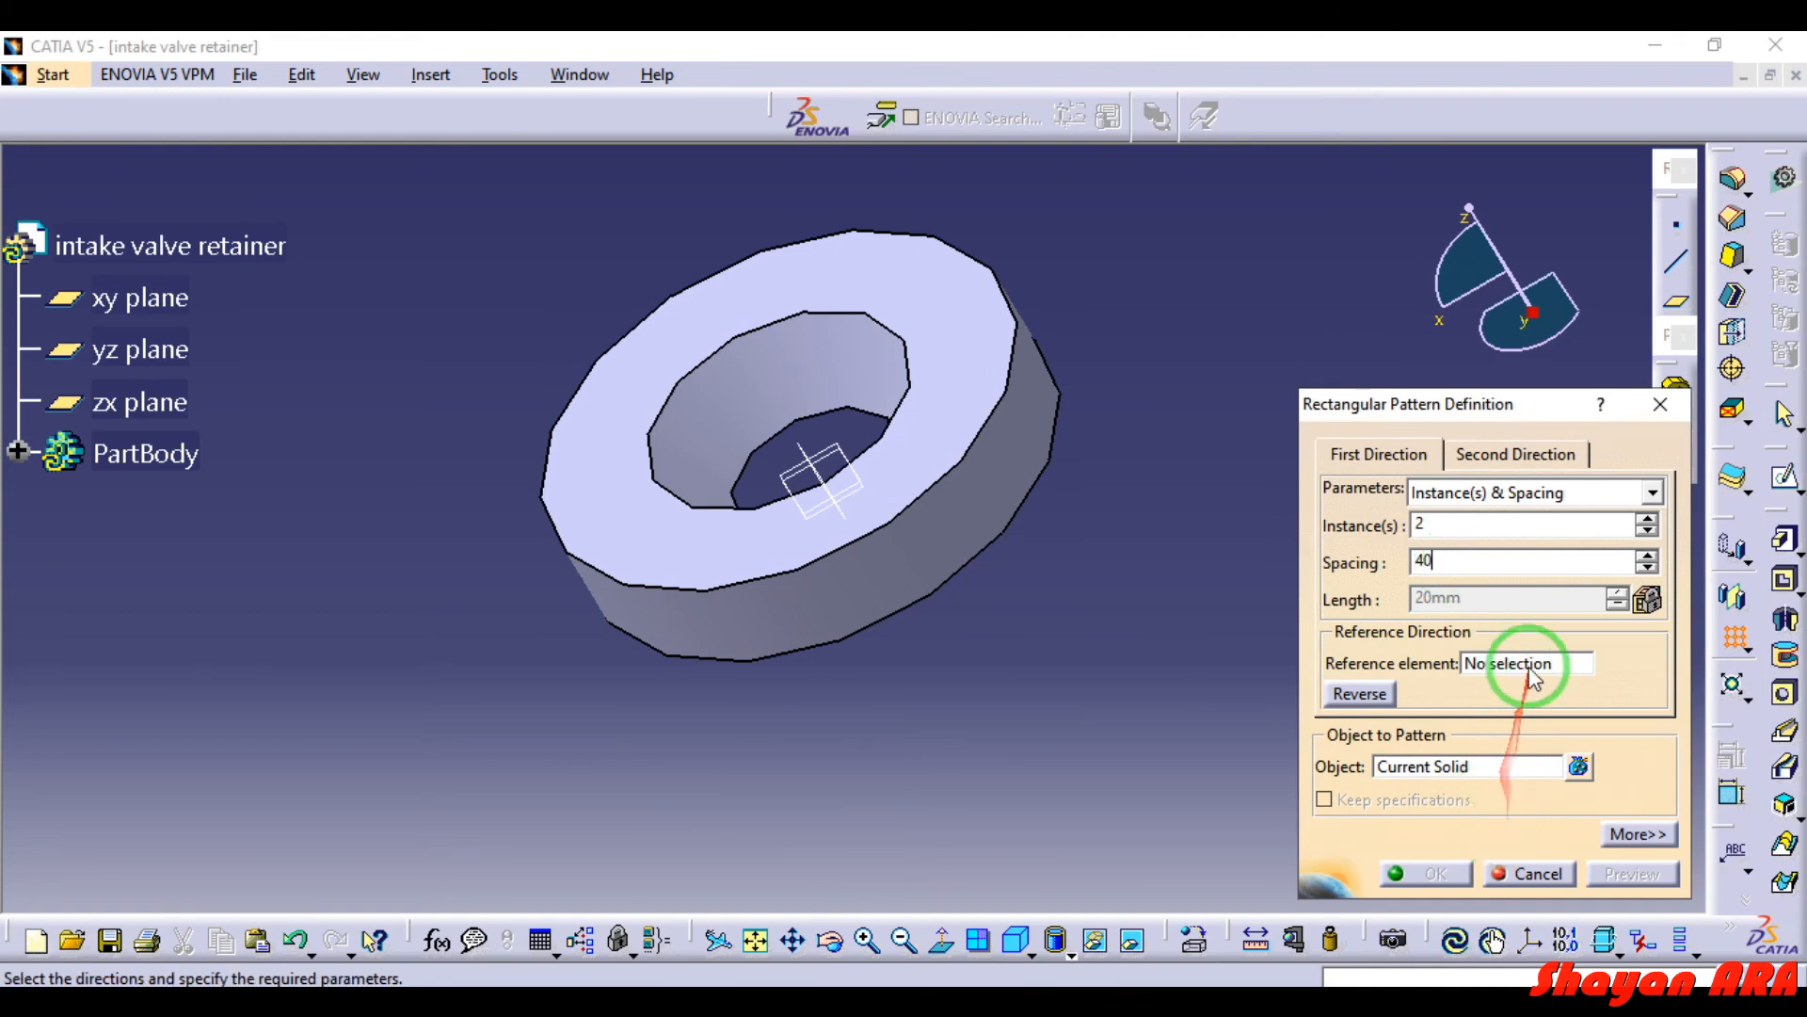
click(1522, 665)
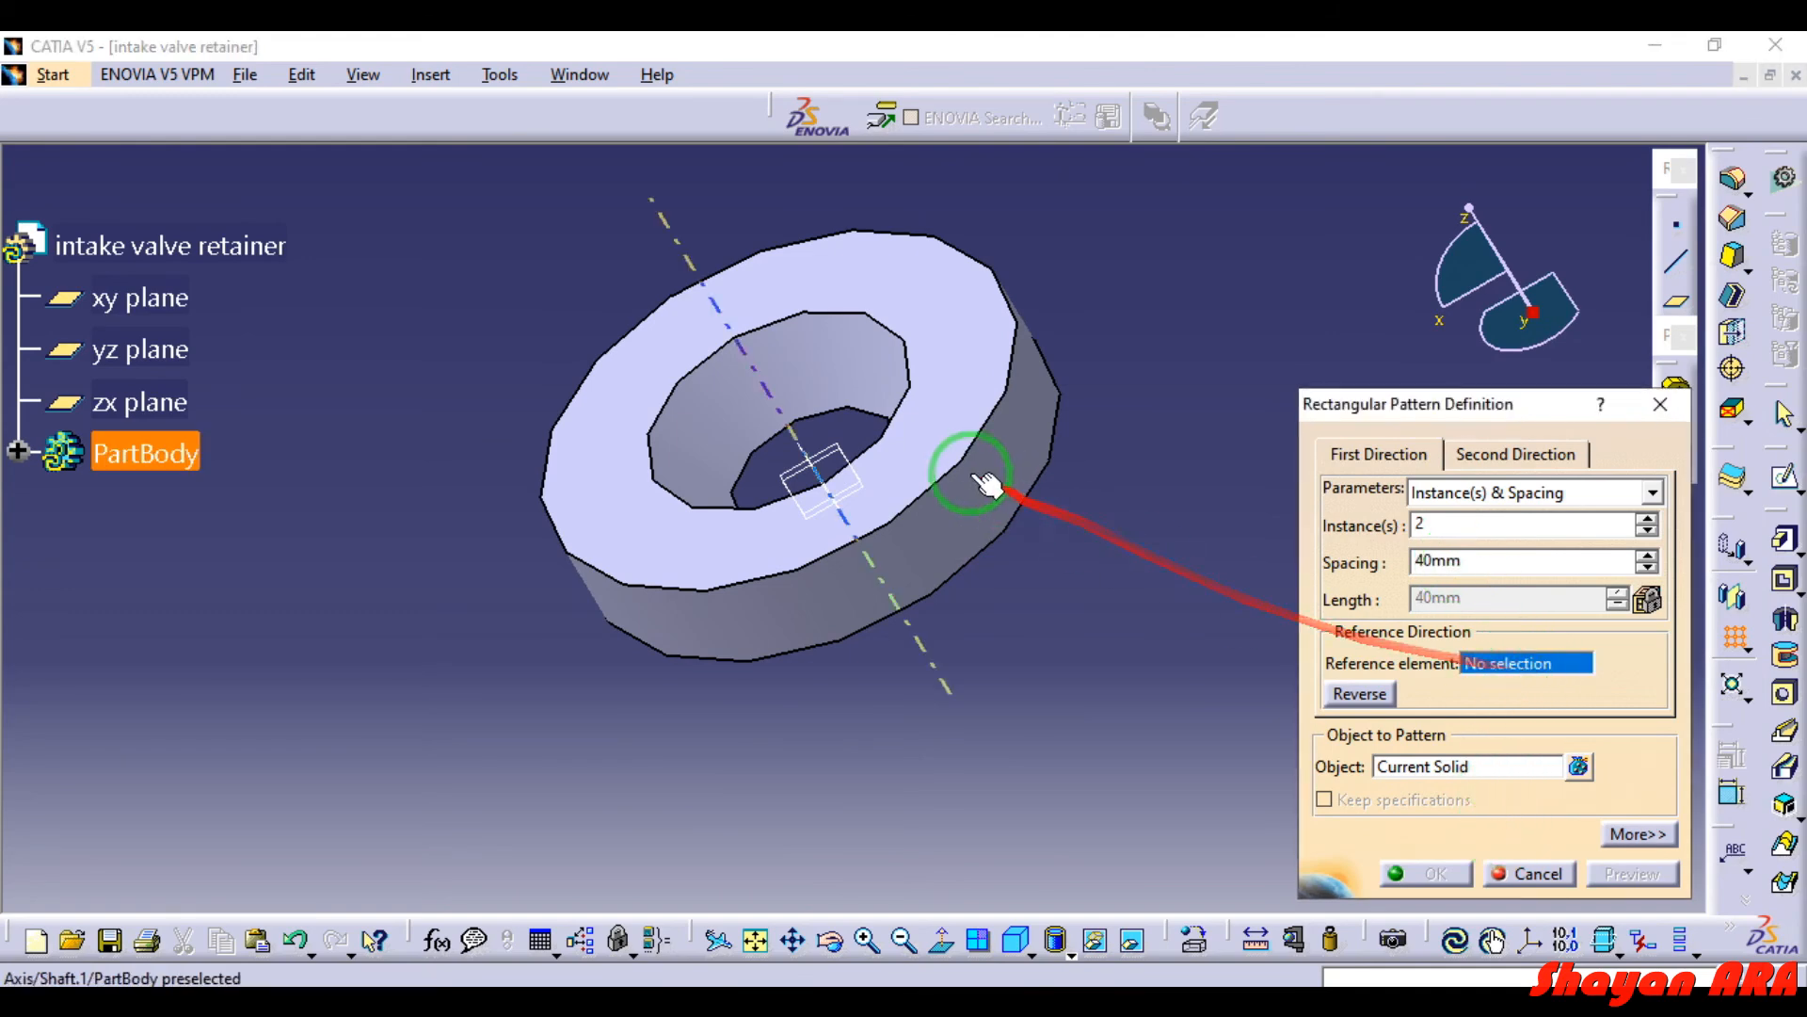
middle_drag(617, 521, 781, 497)
click(761, 496)
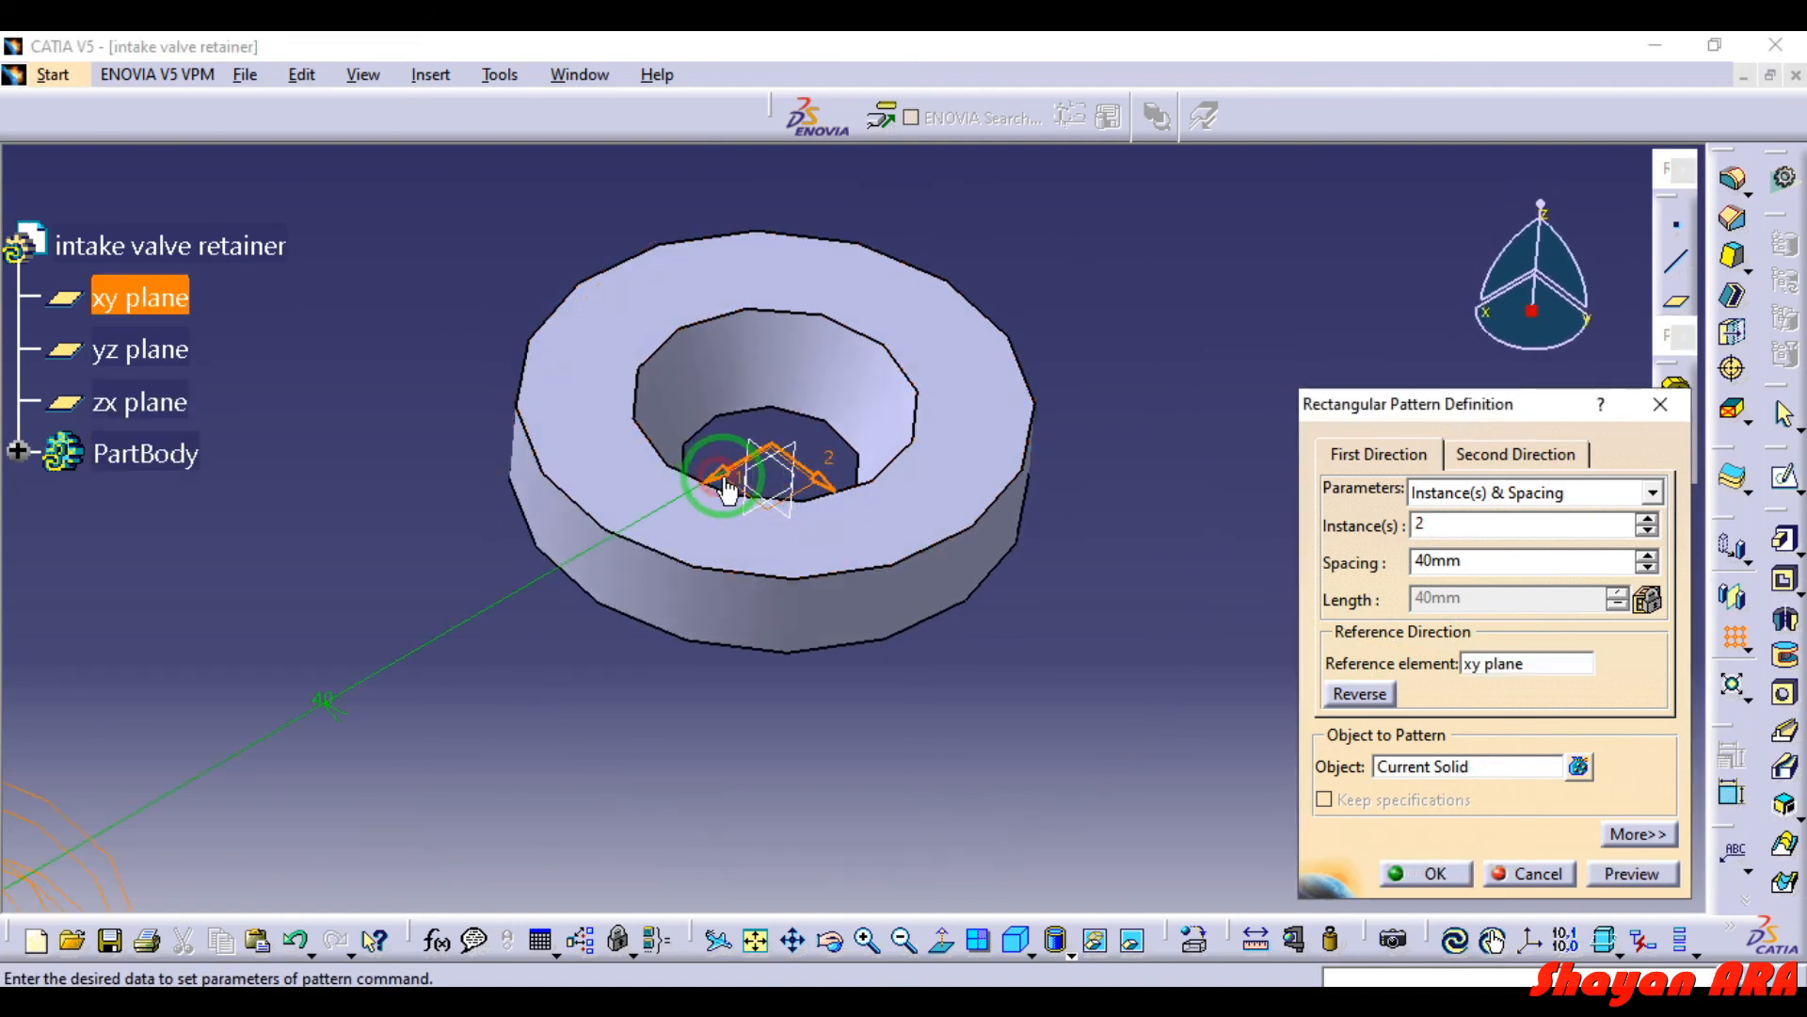
click(1632, 873)
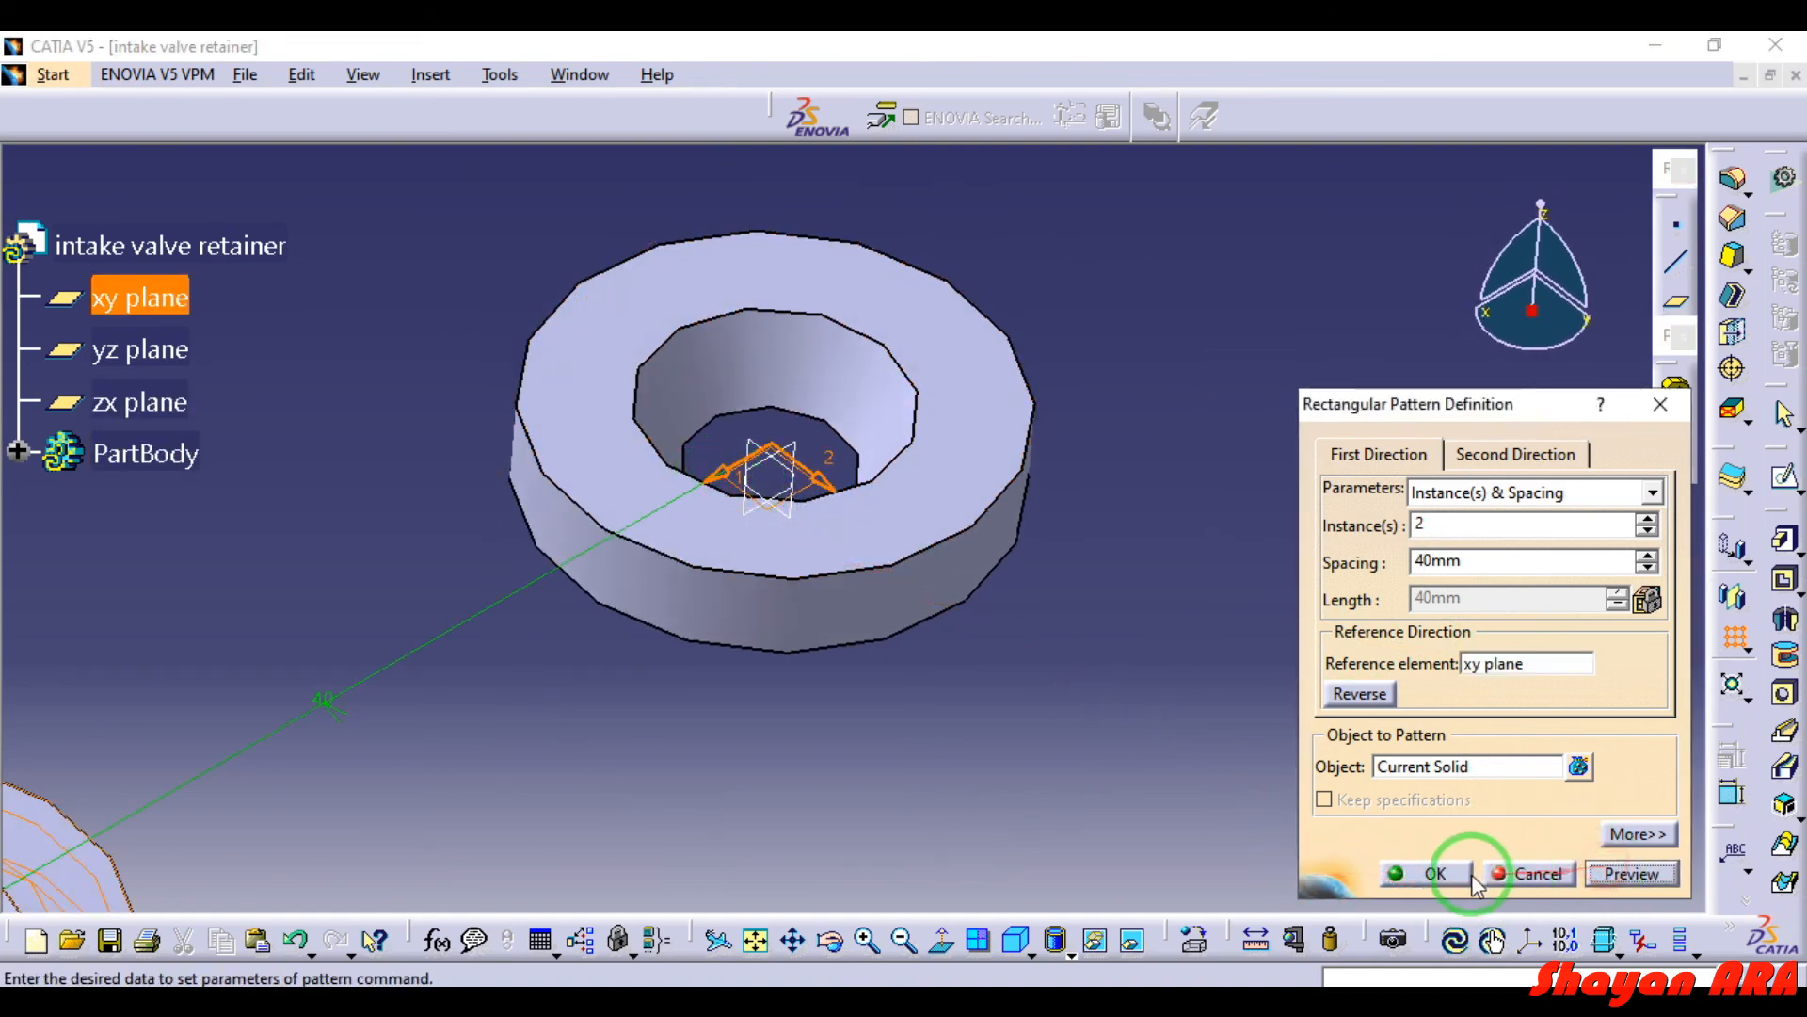
click(1433, 875)
middle_drag(1434, 861, 900, 494)
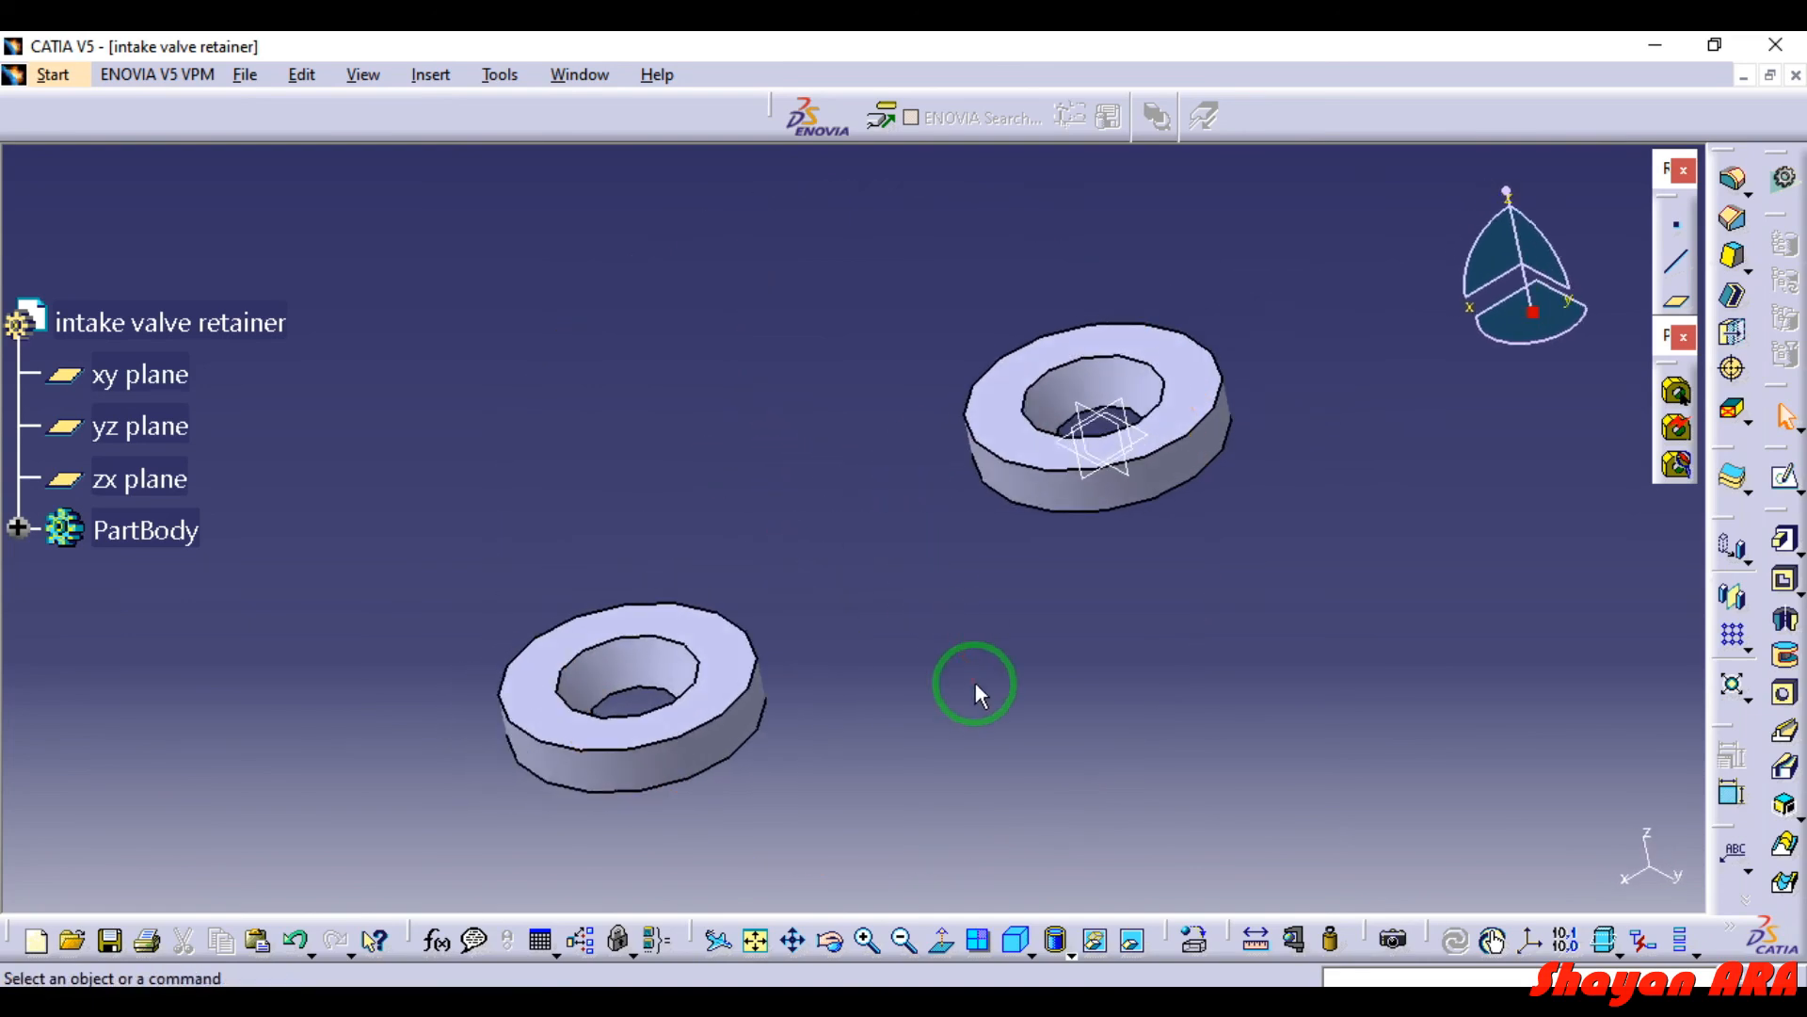